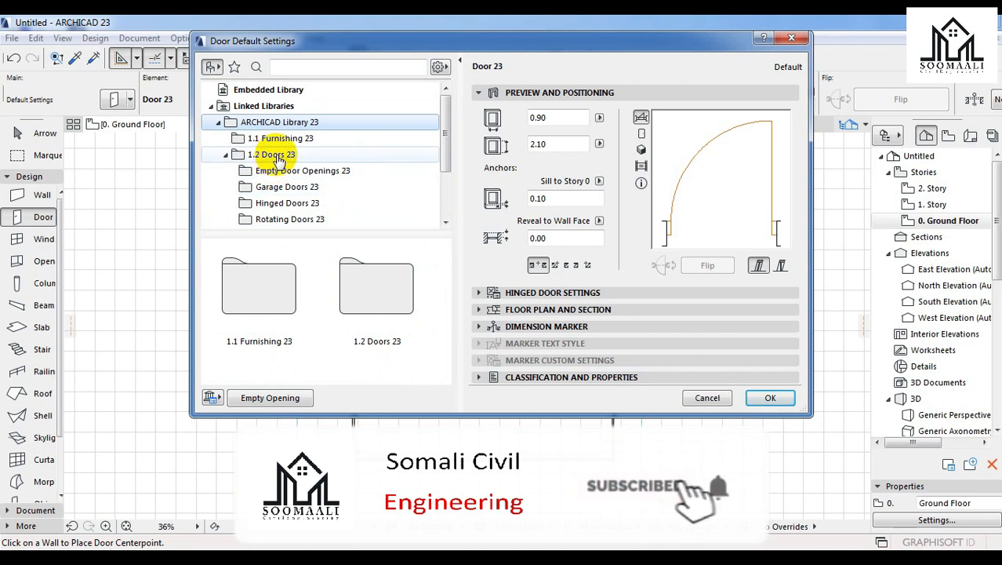
# - Browse the Empty Door Openings, Garage, Hinged, Rotating and Sliding Doors folders of the 1.2 Doors 23 library
pyautogui.click(291, 155)
pyautogui.click(287, 170)
pyautogui.scroll(-3, 361, 195)
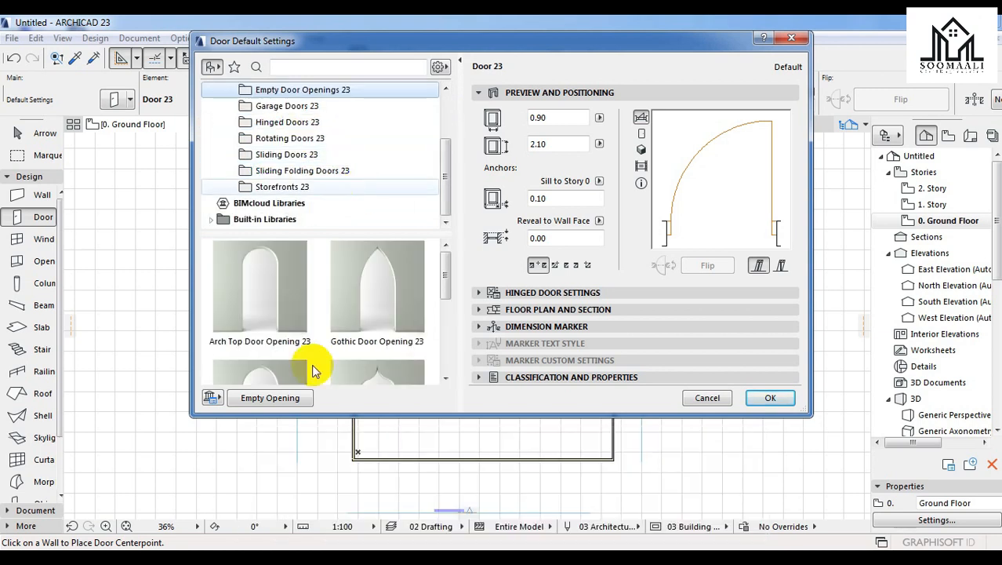
pyautogui.moveTo(446, 289); pyautogui.dragTo(306, 217)
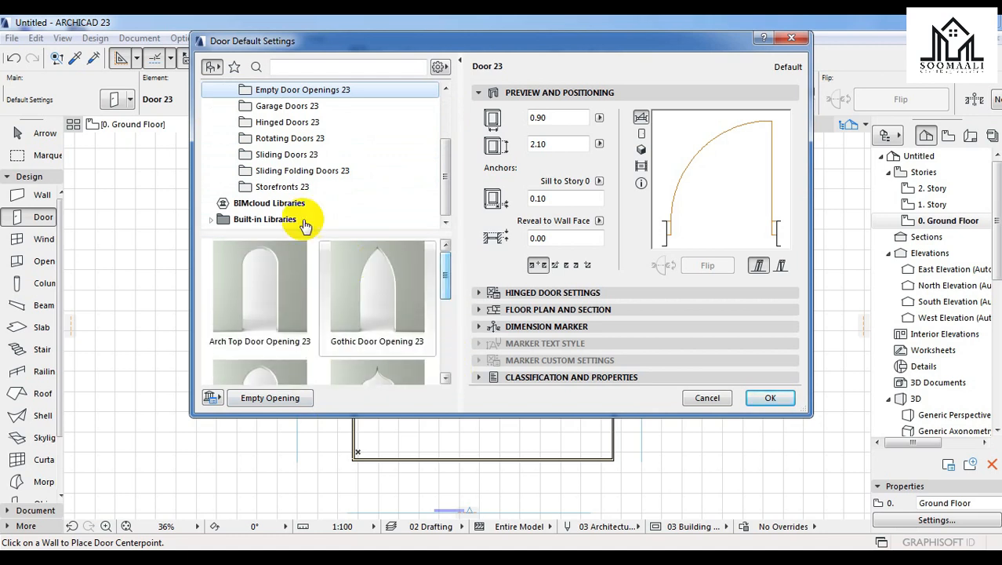
pyautogui.scroll(2, 319, 123)
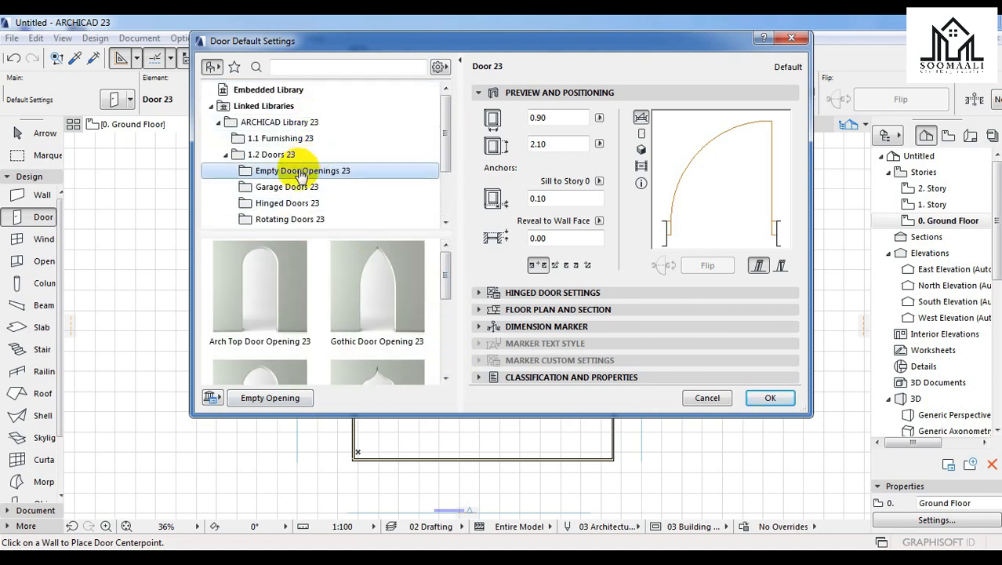
pyautogui.scroll(-2, 291, 161)
pyautogui.scroll(1, 301, 162)
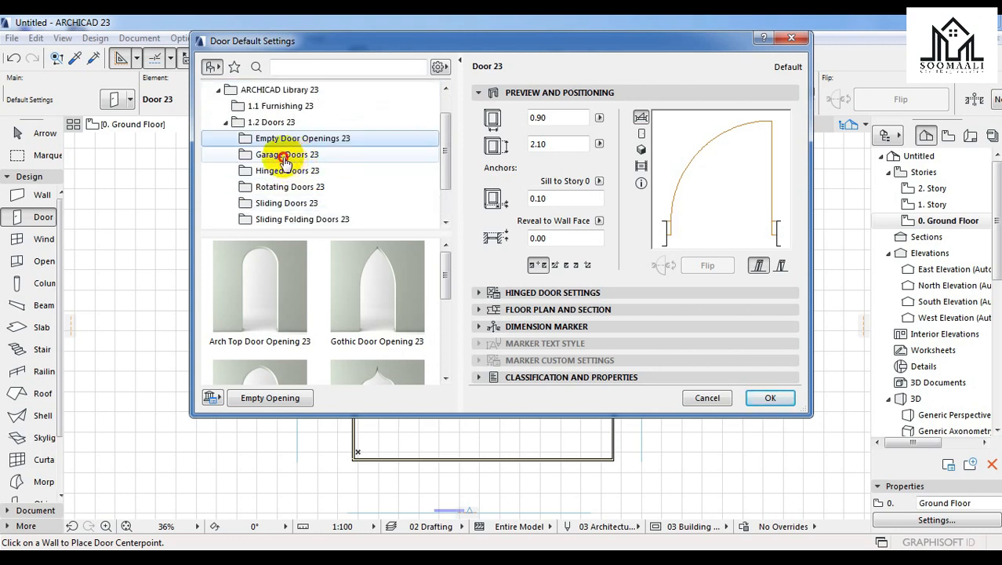
pyautogui.click(284, 158)
pyautogui.moveTo(444, 275); pyautogui.dragTo(443, 343)
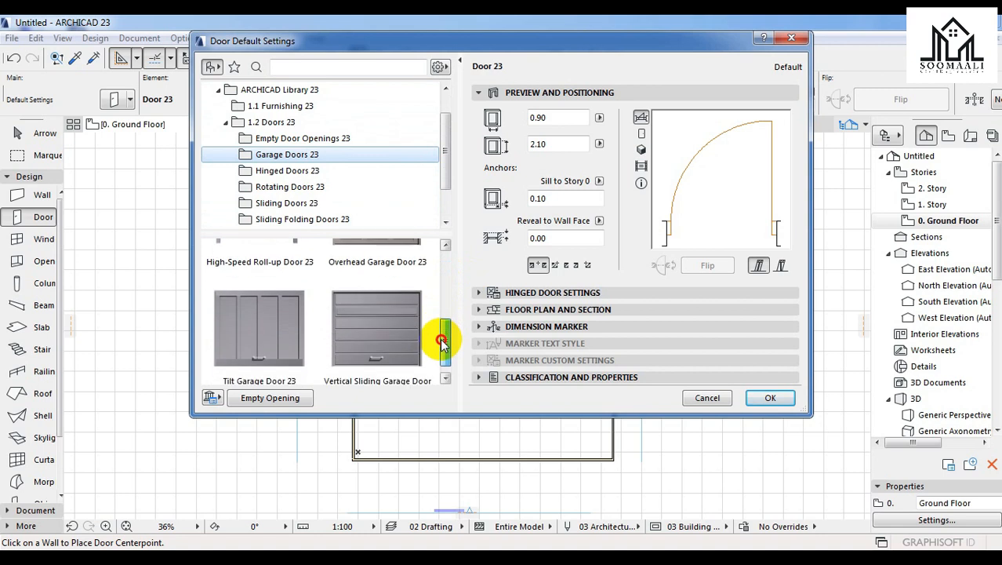
pyautogui.click(288, 172)
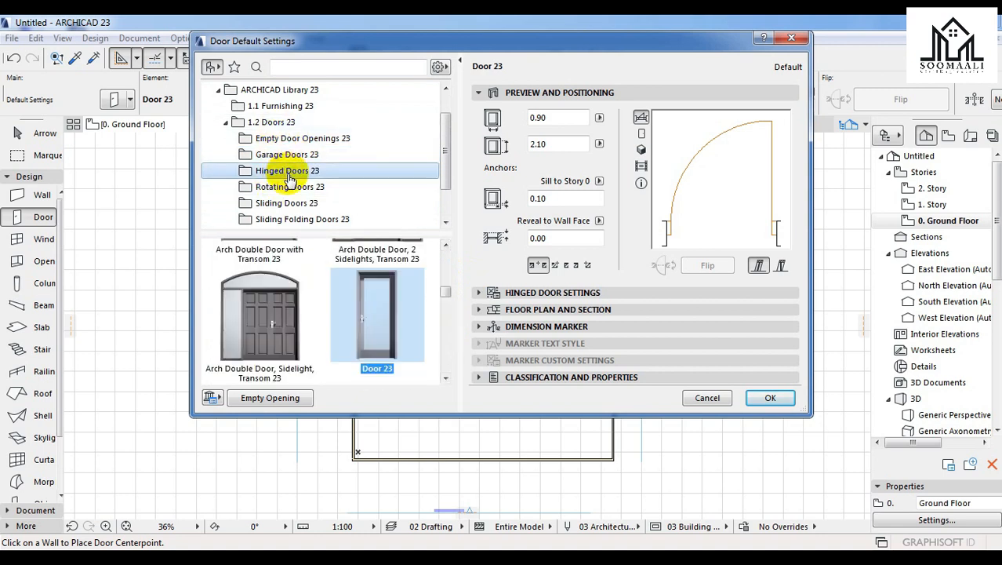
pyautogui.moveTo(446, 287); pyautogui.dragTo(454, 379)
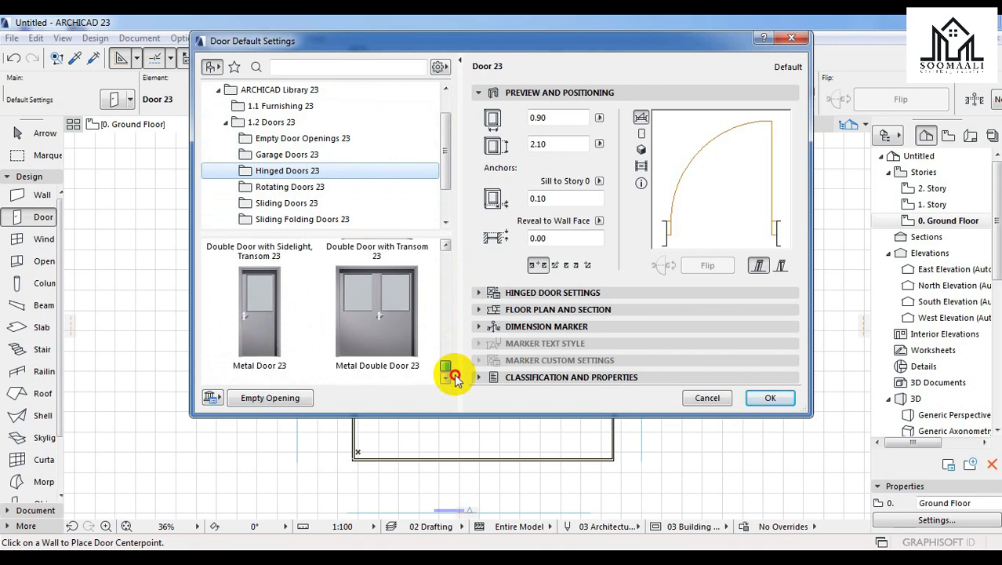
pyautogui.click(287, 187)
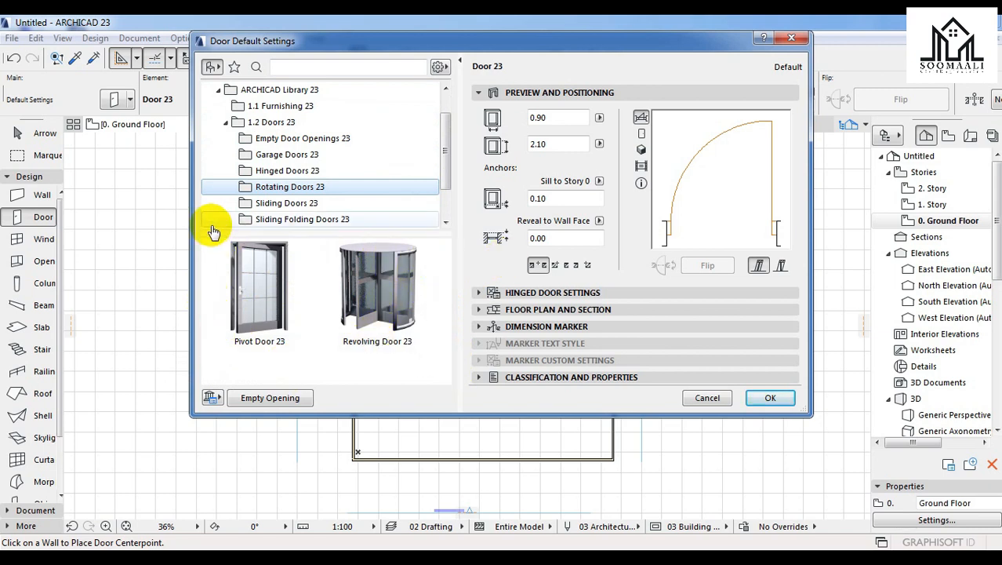
pyautogui.click(328, 204)
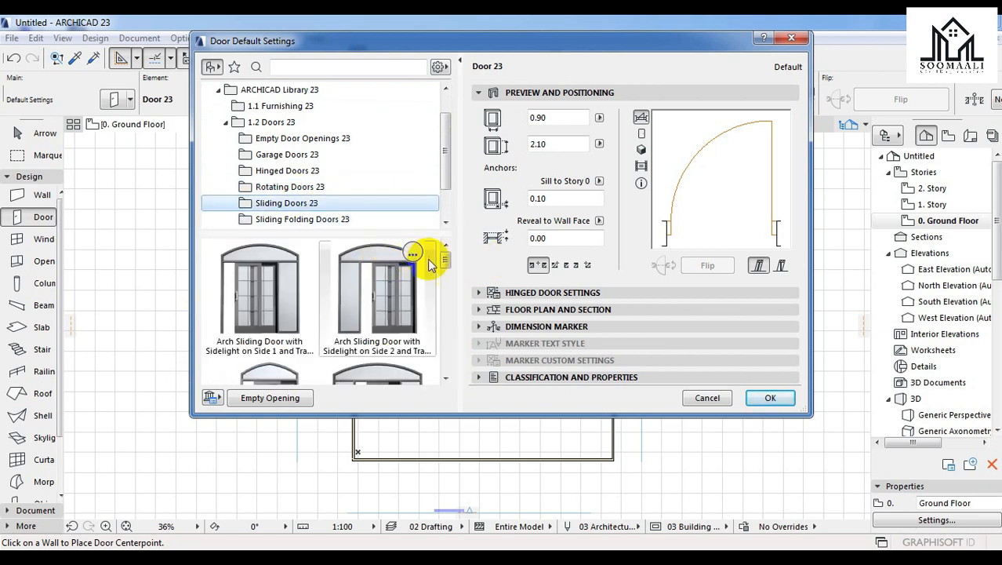
pyautogui.scroll(-2, 439, 259)
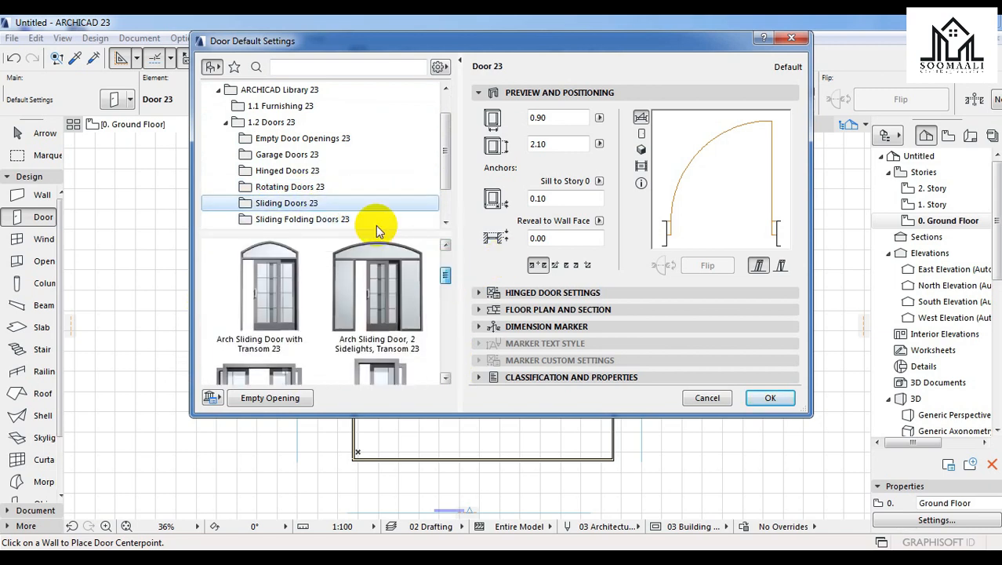
# - Choose Arch Door with Transom 23 from the Hinged Doors 23 folder as the default door
pyautogui.click(304, 177)
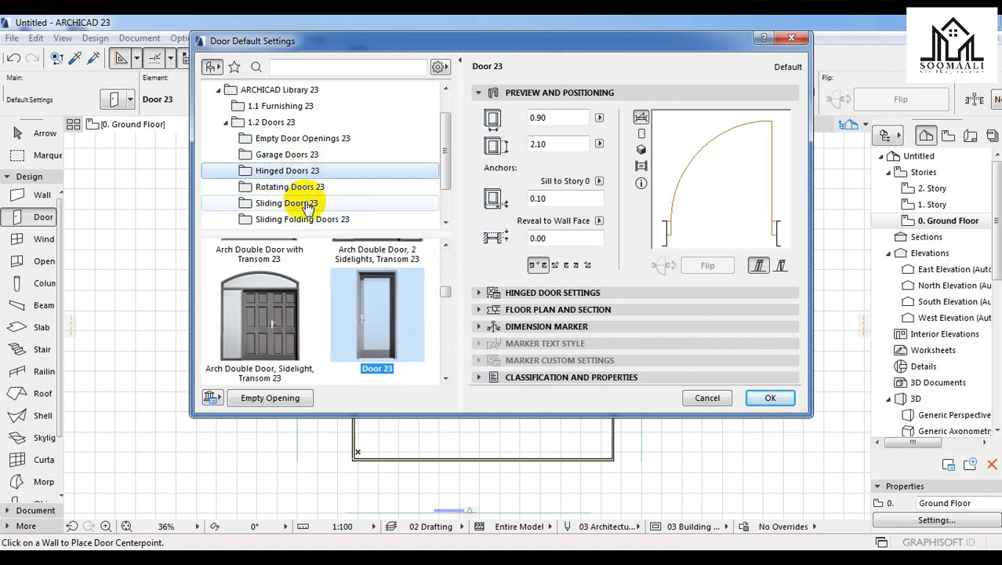
pyautogui.click(444, 171)
pyautogui.moveTo(443, 171); pyautogui.dragTo(447, 196)
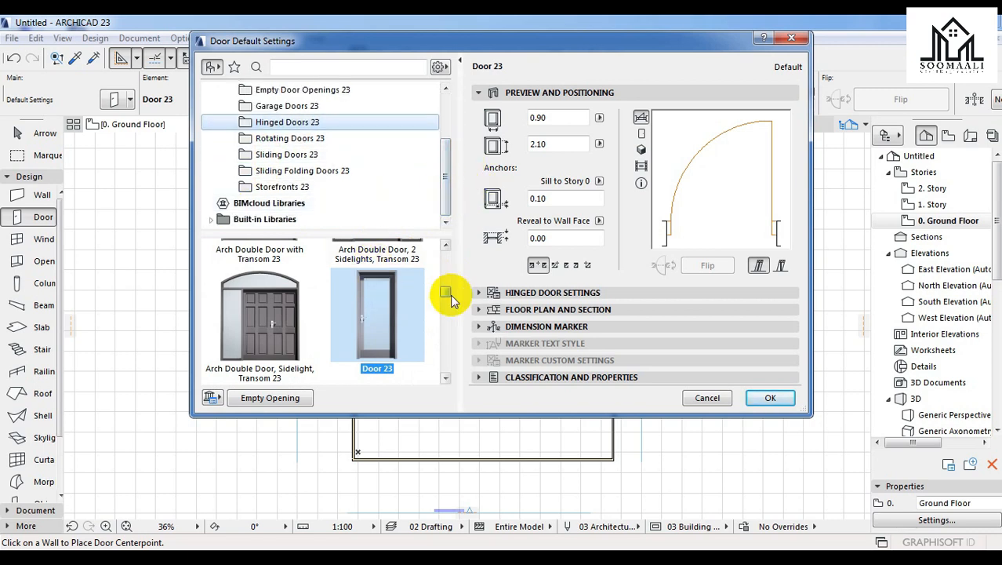
pyautogui.click(381, 311)
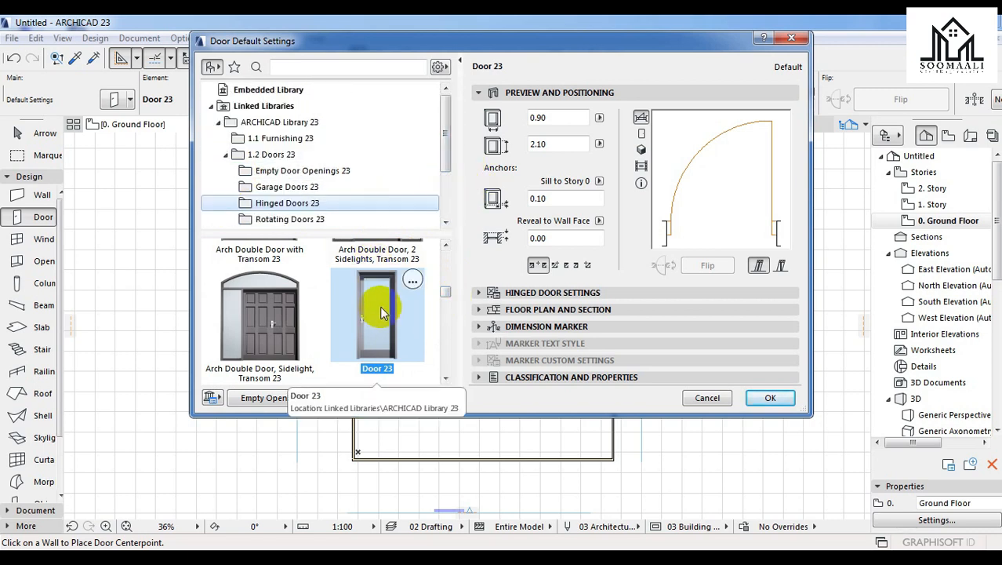
pyautogui.scroll(4, 382, 311)
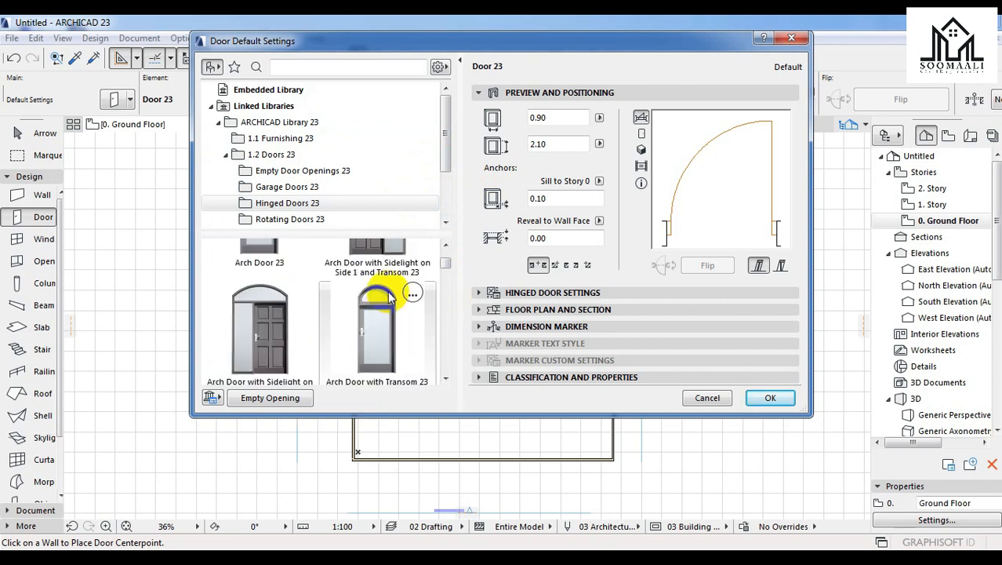
pyautogui.scroll(-4, 394, 290)
pyautogui.scroll(3, 394, 290)
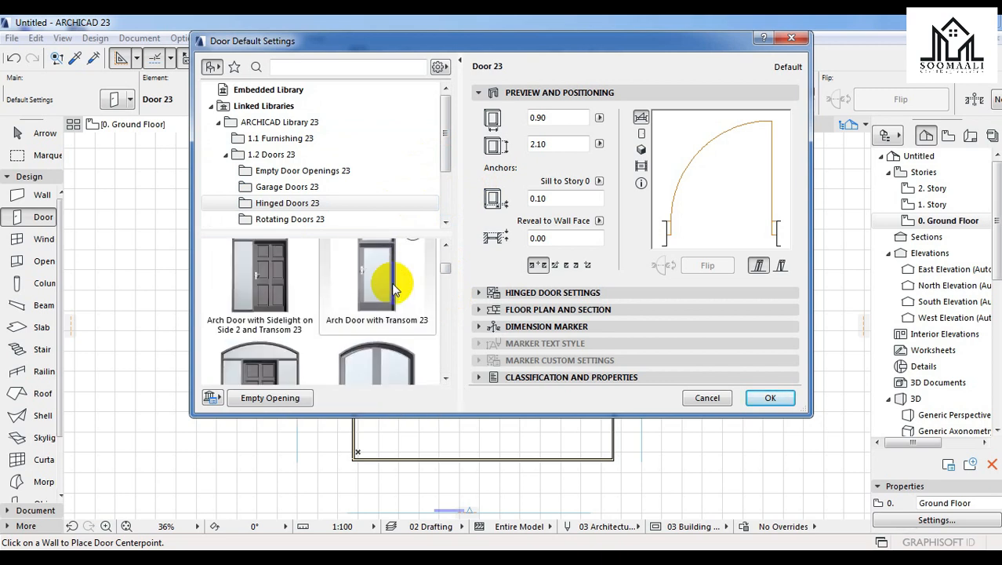
pyautogui.scroll(-1, 396, 289)
pyautogui.click(383, 306)
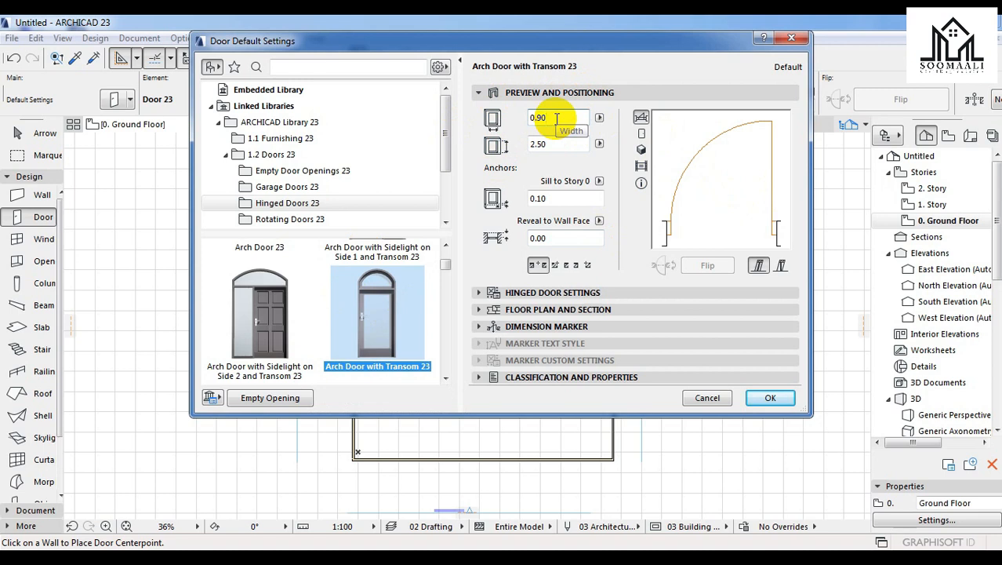
# - Set the default door's width to 1.00, height to 2.00 and sill to Story 0 to 0.45, and accept the settings
pyautogui.moveTo(555, 118); pyautogui.dragTo(508, 117)
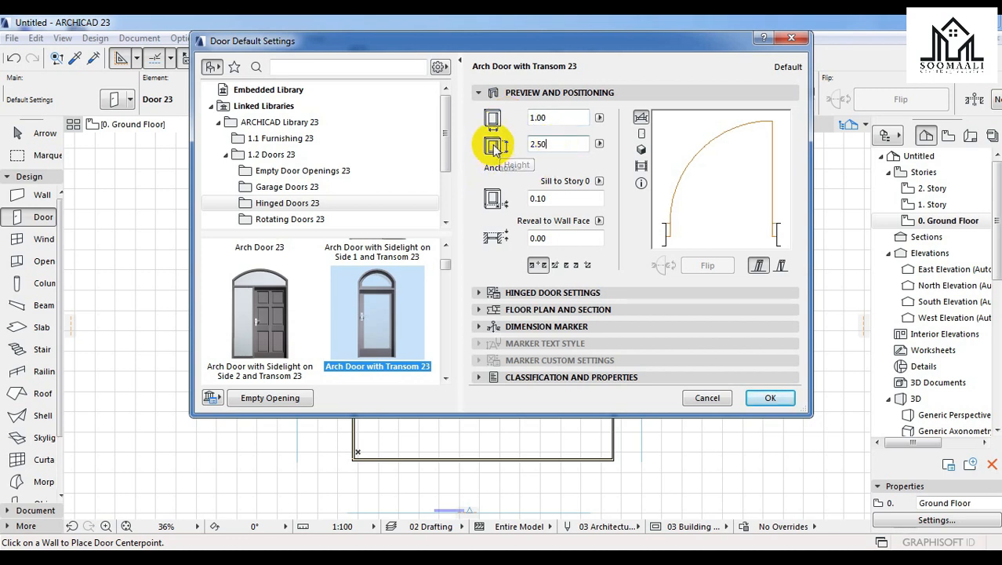
pyautogui.click(537, 143)
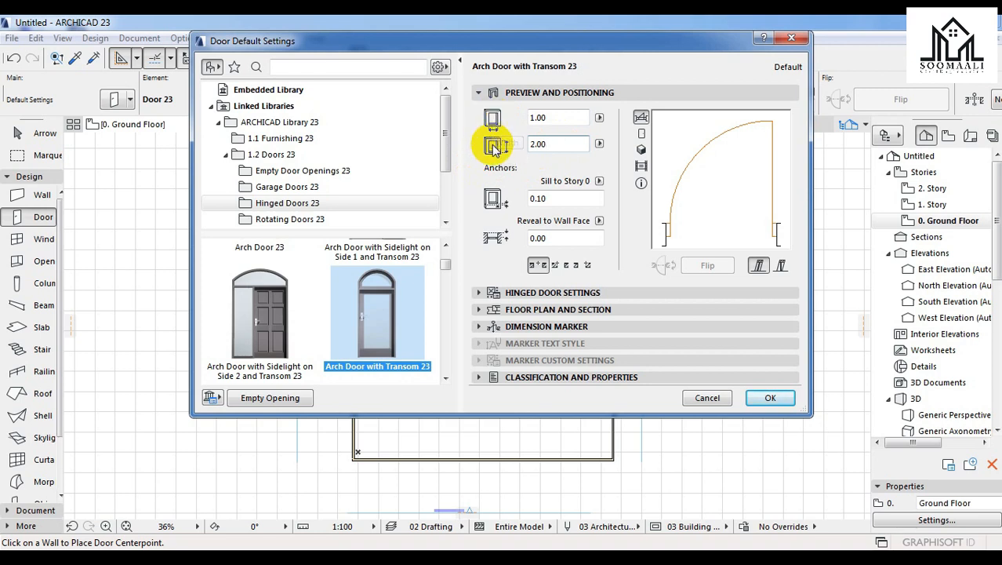
pyautogui.moveTo(560, 198); pyautogui.dragTo(475, 194)
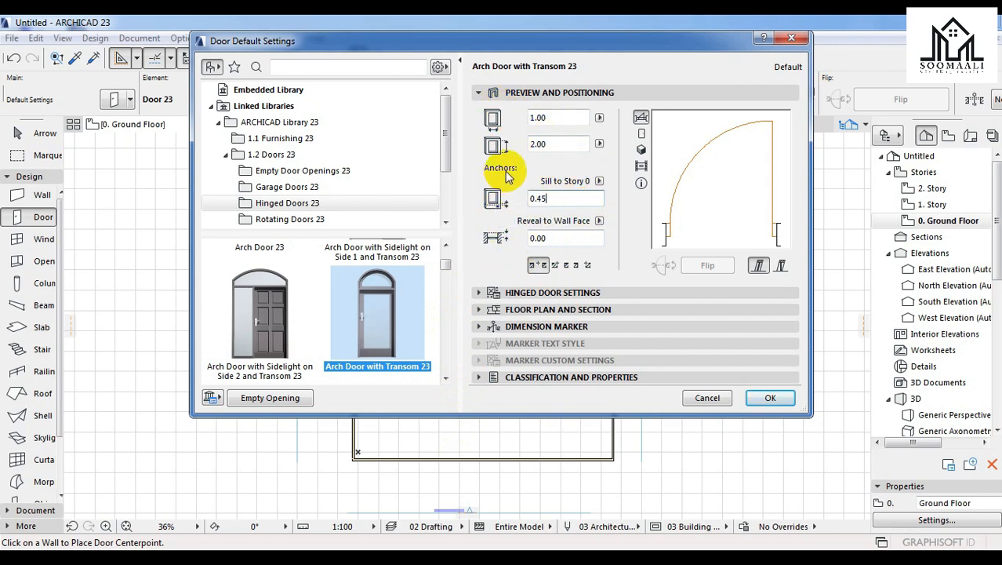
pyautogui.click(768, 398)
# - Place the door in the north wall of the ground floor, right of its middle, opening outward and hinged on the left
pyautogui.scroll(1, 541, 236)
pyautogui.scroll(2, 481, 297)
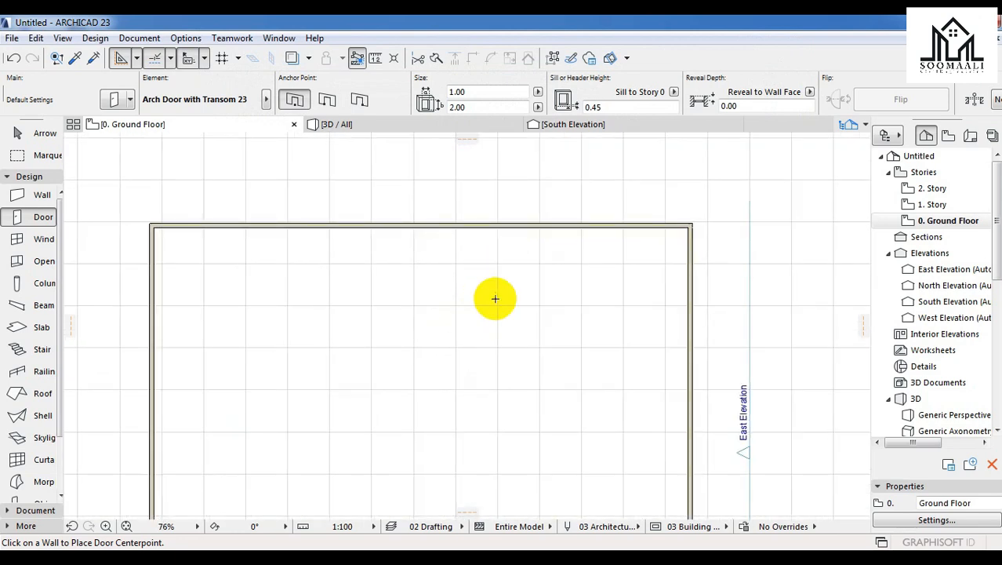
pyautogui.scroll(-1, 480, 303)
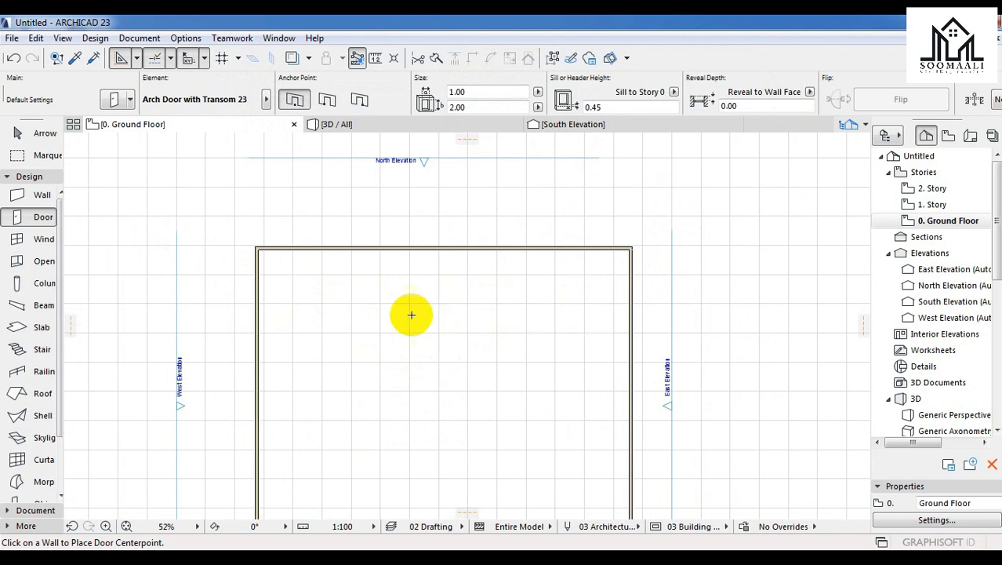
pyautogui.scroll(1, 506, 249)
pyautogui.scroll(3, 506, 250)
pyautogui.click(515, 245)
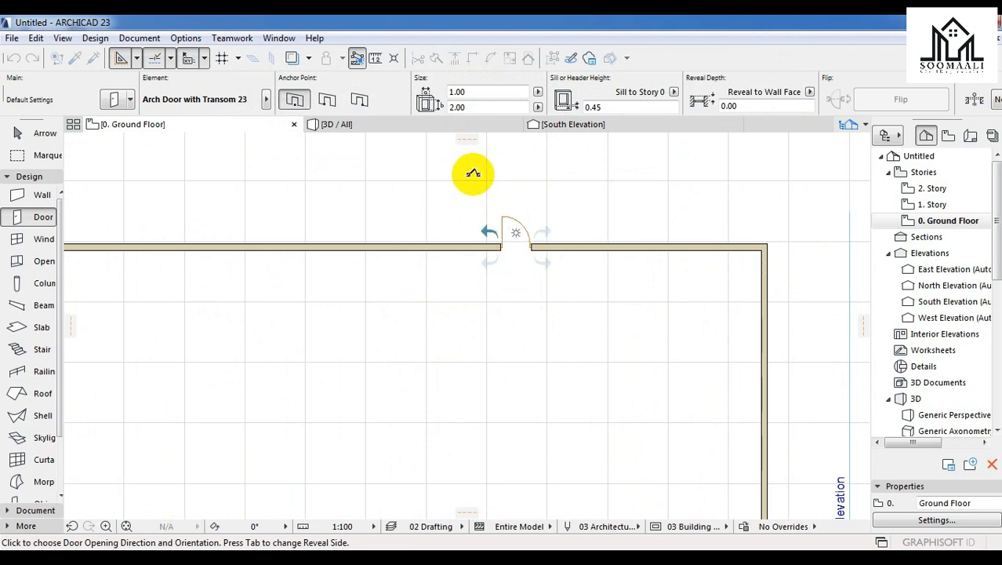
pyautogui.scroll(-1, 490, 202)
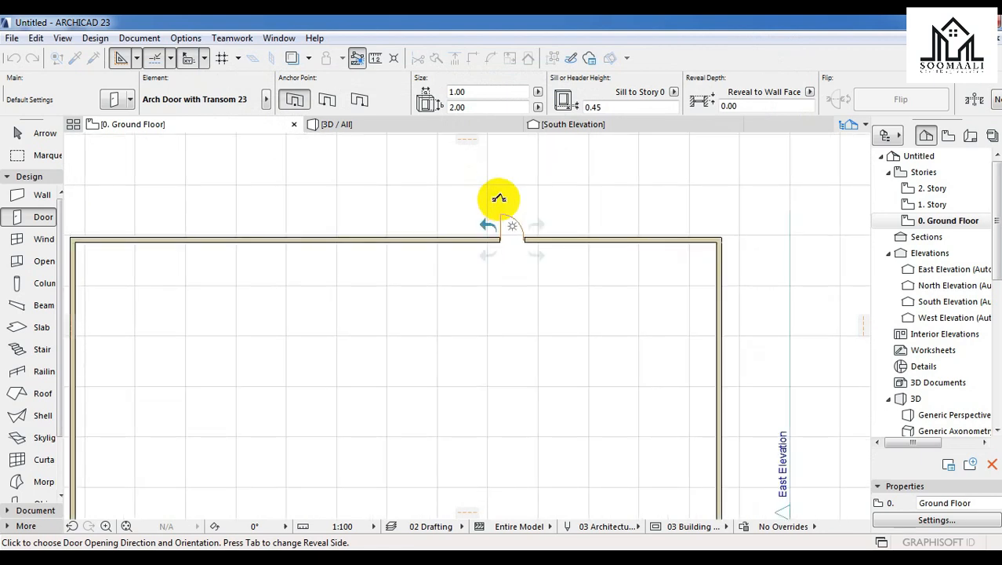
pyautogui.scroll(2, 499, 198)
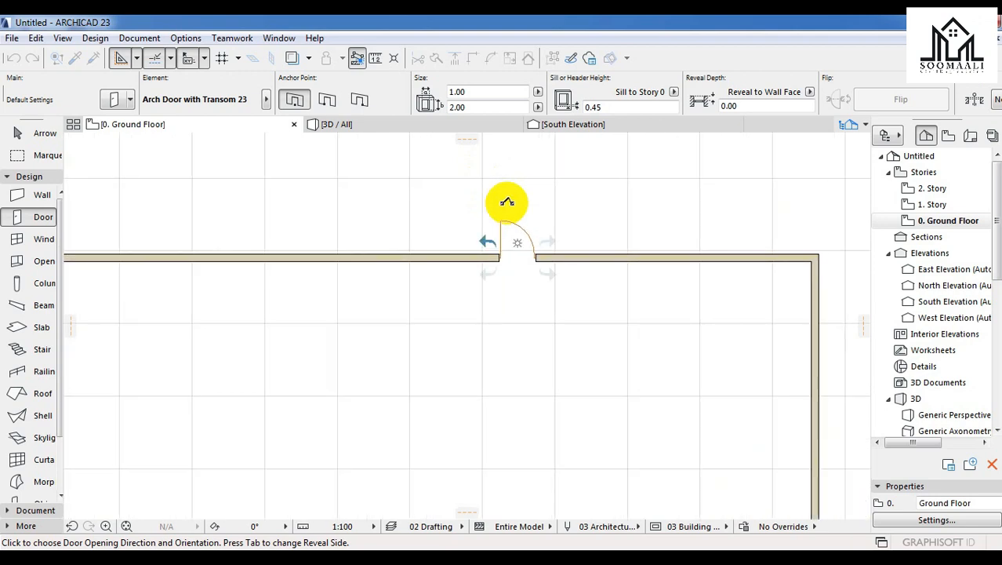
pyautogui.click(515, 195)
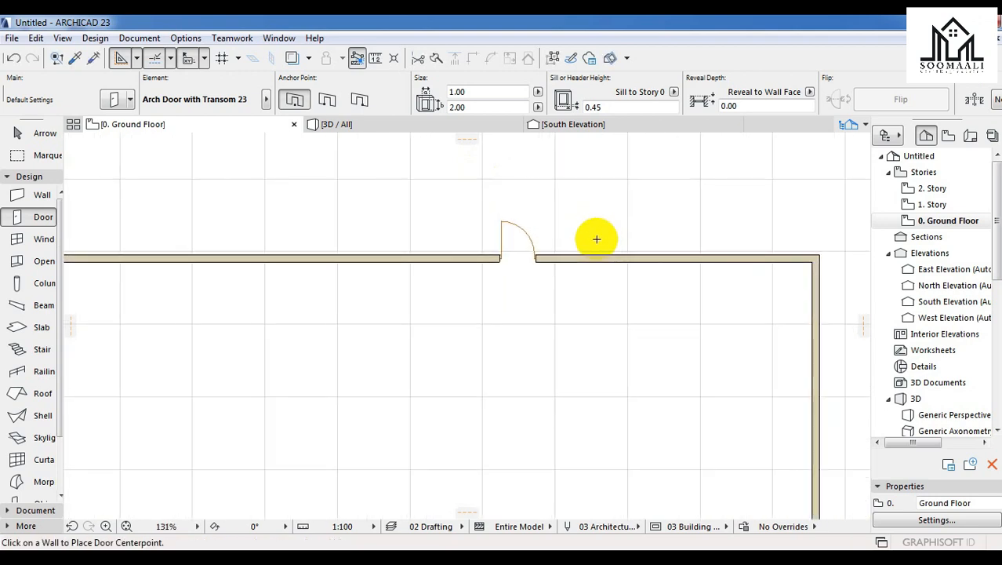
pyautogui.scroll(-4, 595, 243)
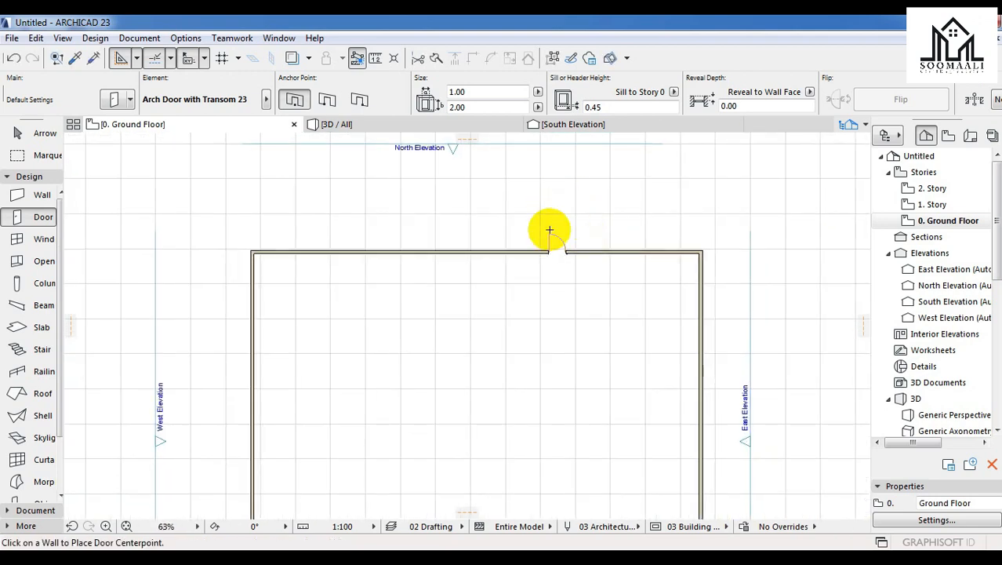
pyautogui.press('Escape')
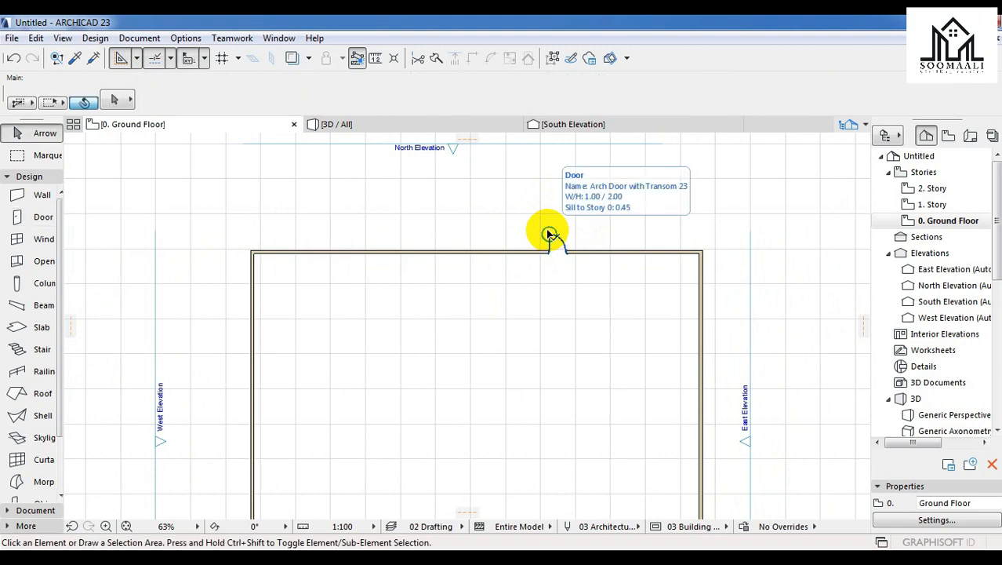
# - Select the placed door in the 3D view and set its sill to Story 0 to 0.10
pyautogui.press('F3')
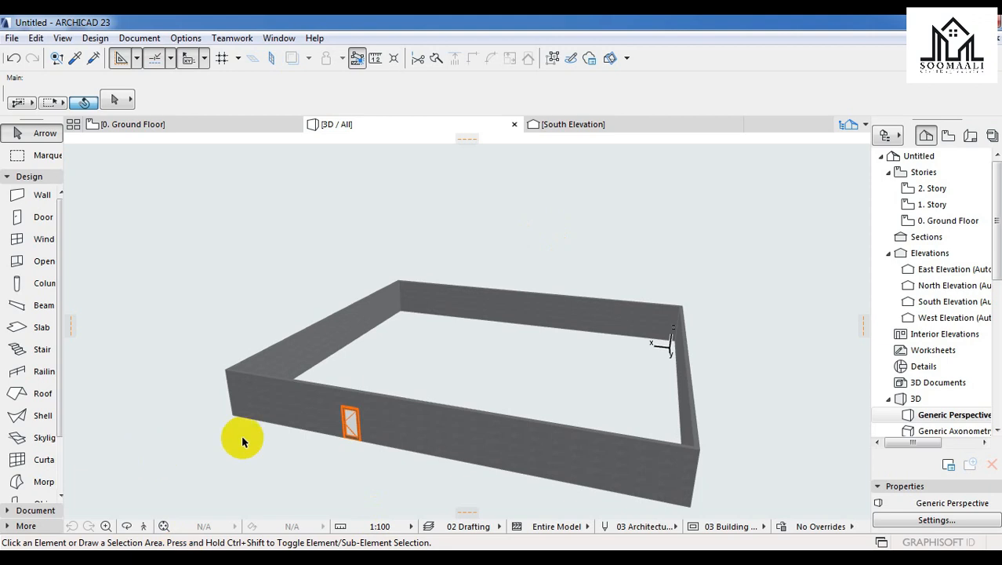
pyautogui.scroll(8, 310, 433)
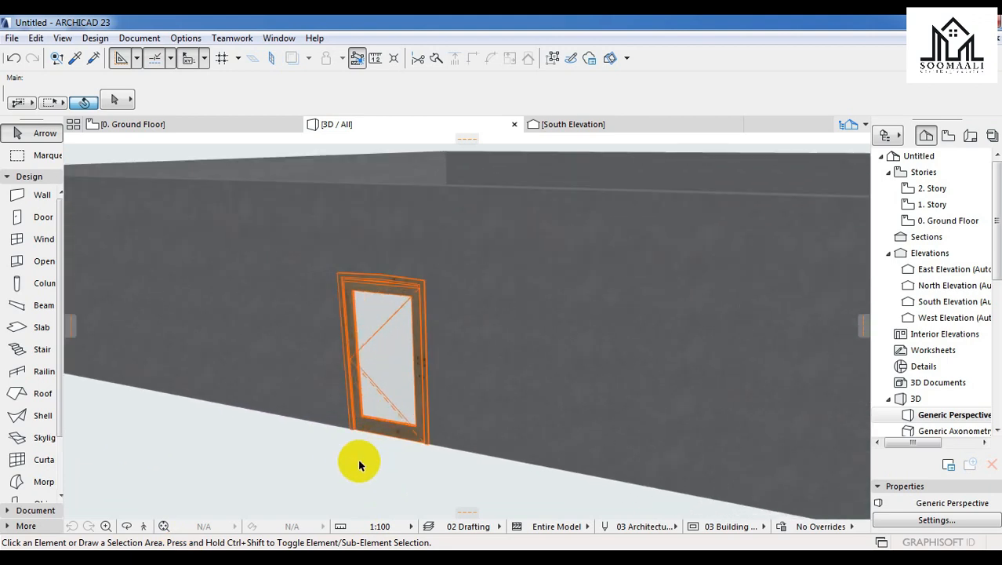
pyautogui.keyDown('shift'); pyautogui.moveTo(358, 464); pyautogui.dragTo(398, 235, button='middle'); pyautogui.keyUp('shift')
pyautogui.scroll(1, 373, 322)
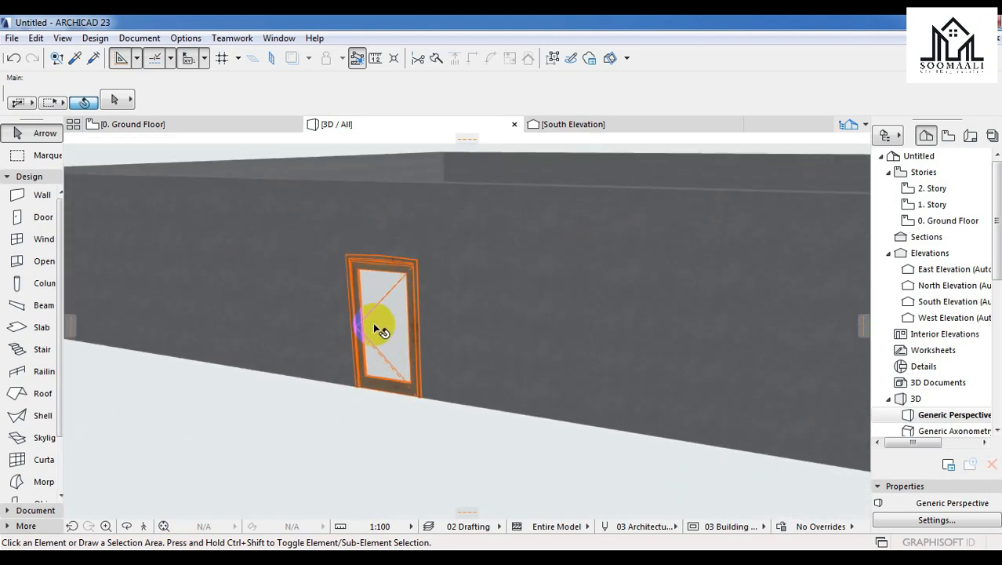
pyautogui.scroll(1, 359, 283)
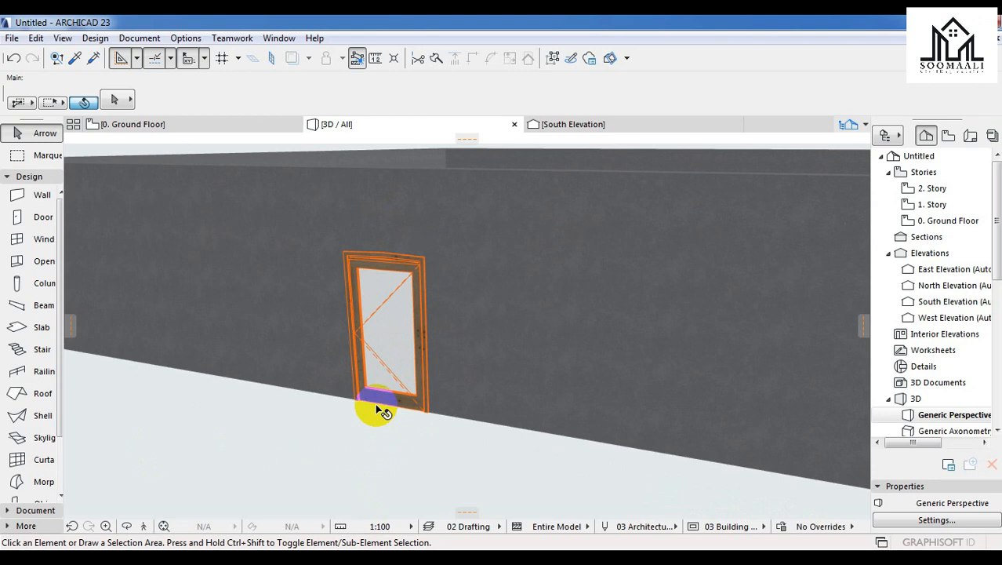
pyautogui.click(428, 404)
pyautogui.rightClick(422, 403)
pyautogui.press('Escape')
pyautogui.click(115, 100)
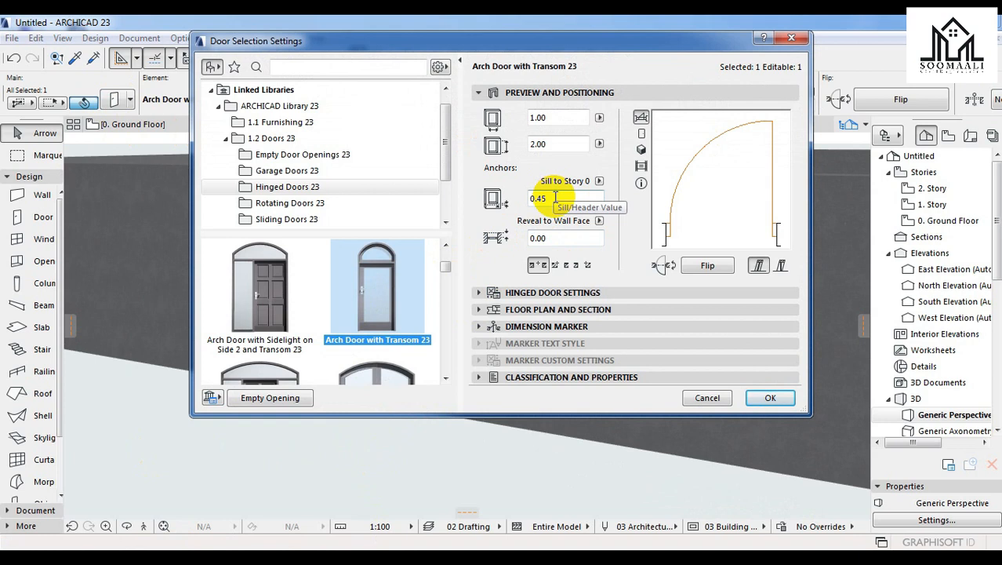
pyautogui.click(555, 200)
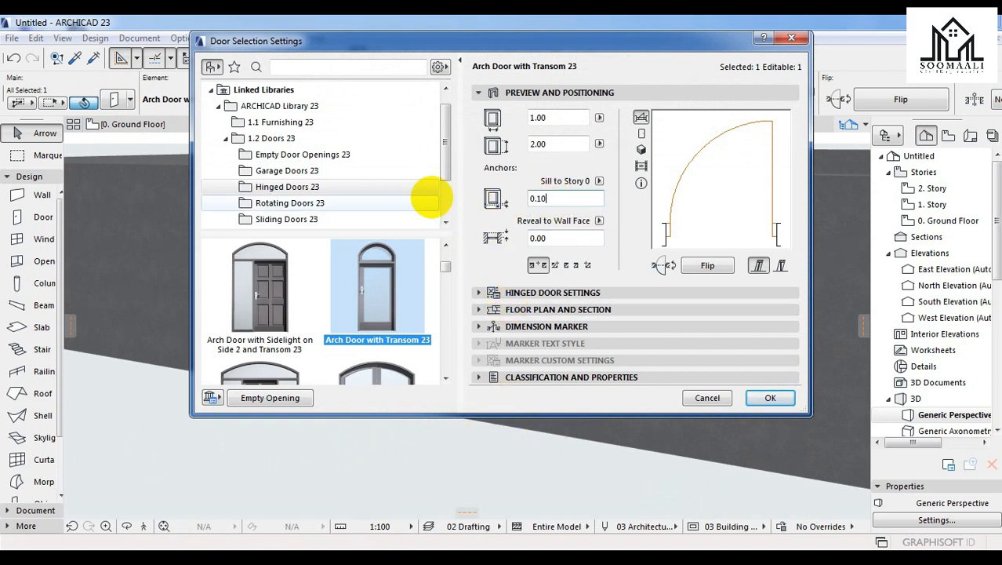
pyautogui.click(770, 398)
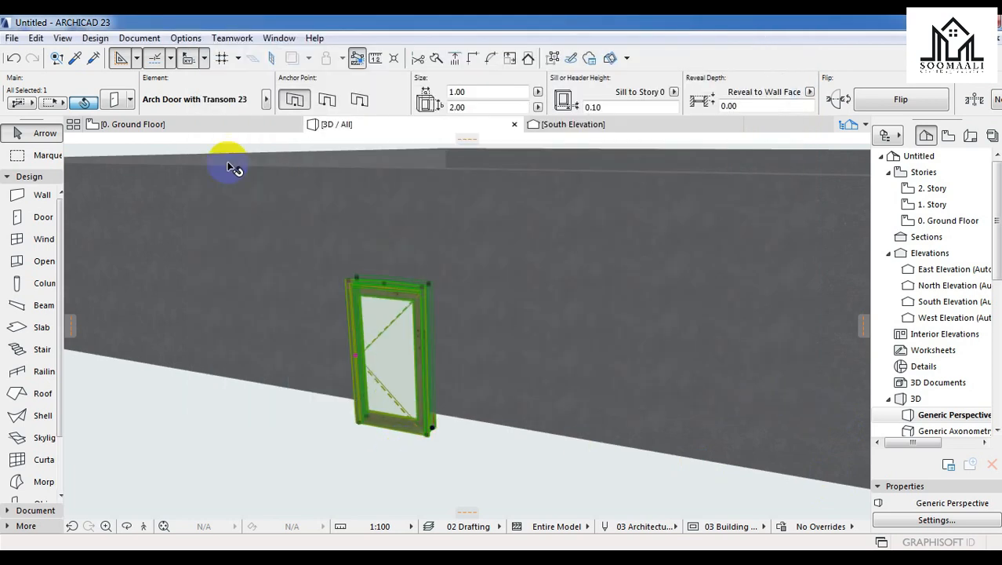
# - Set the selected arch door's sill to Story 0 to 0.45, accept the settings and deselect the door
pyautogui.click(114, 100)
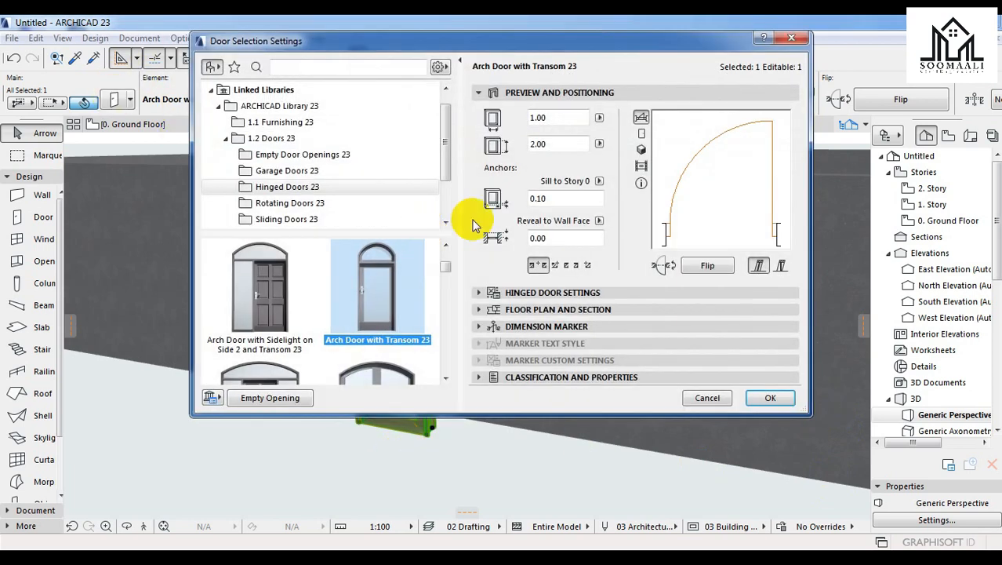
pyautogui.click(498, 200)
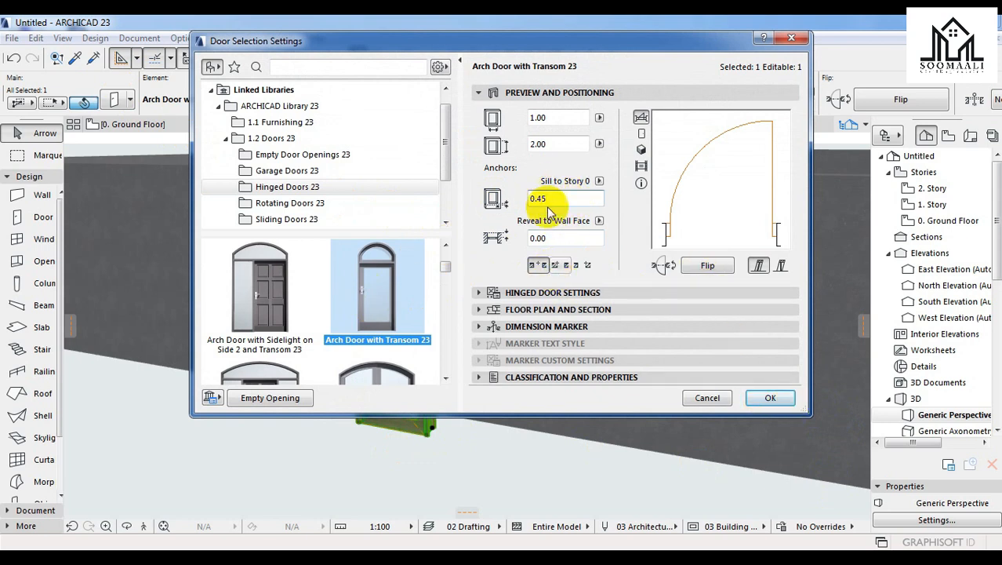
pyautogui.click(768, 397)
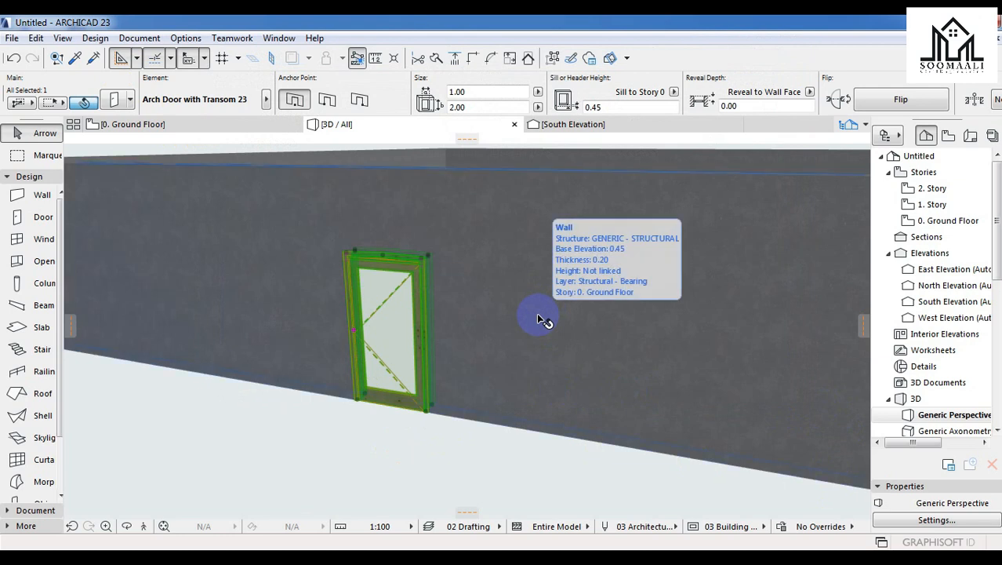
pyautogui.press('Escape')
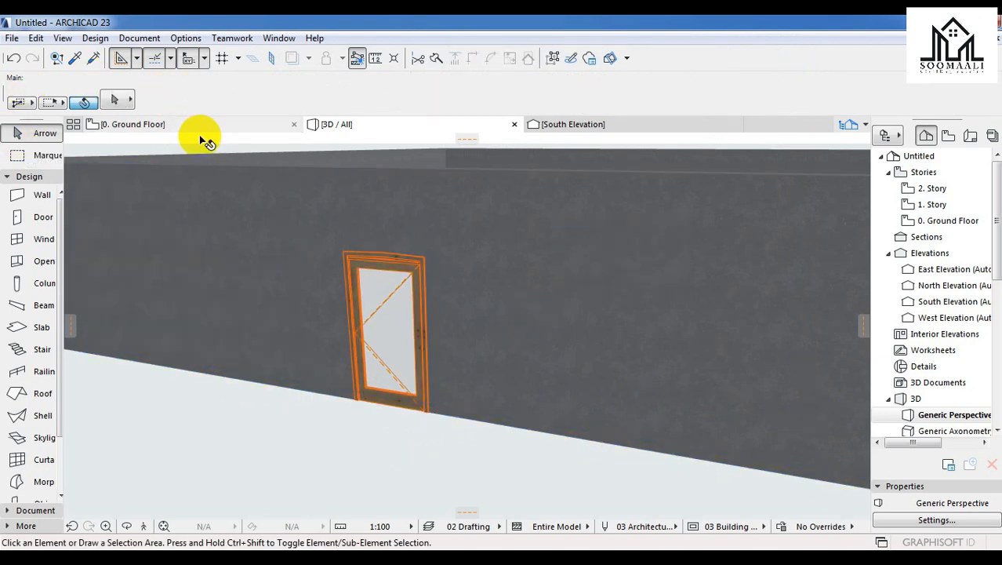
# - Return to the ground-floor plan and choose Metal Double Door 23 from Hinged Doors 23 as the default door
pyautogui.press('F2')
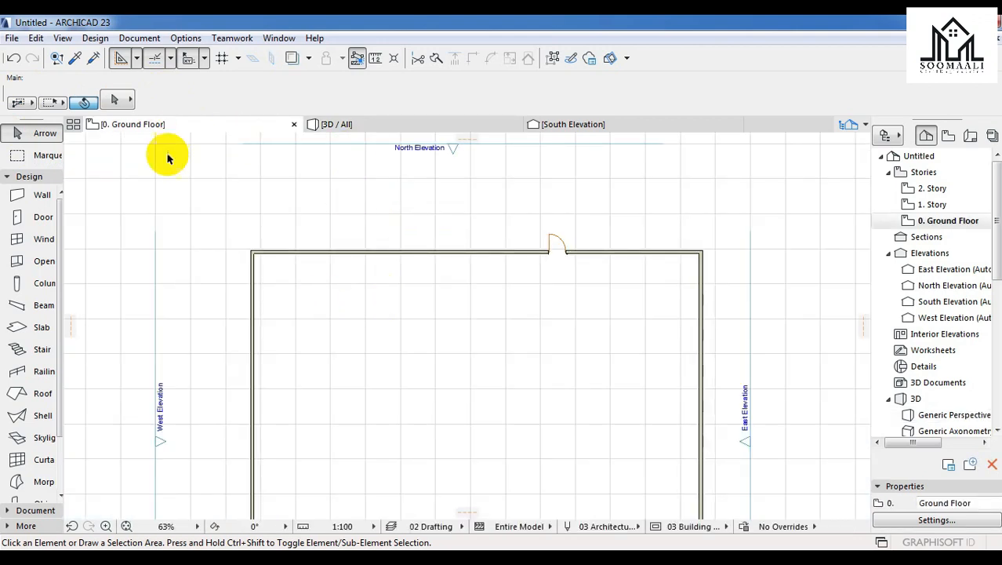
pyautogui.click(26, 222)
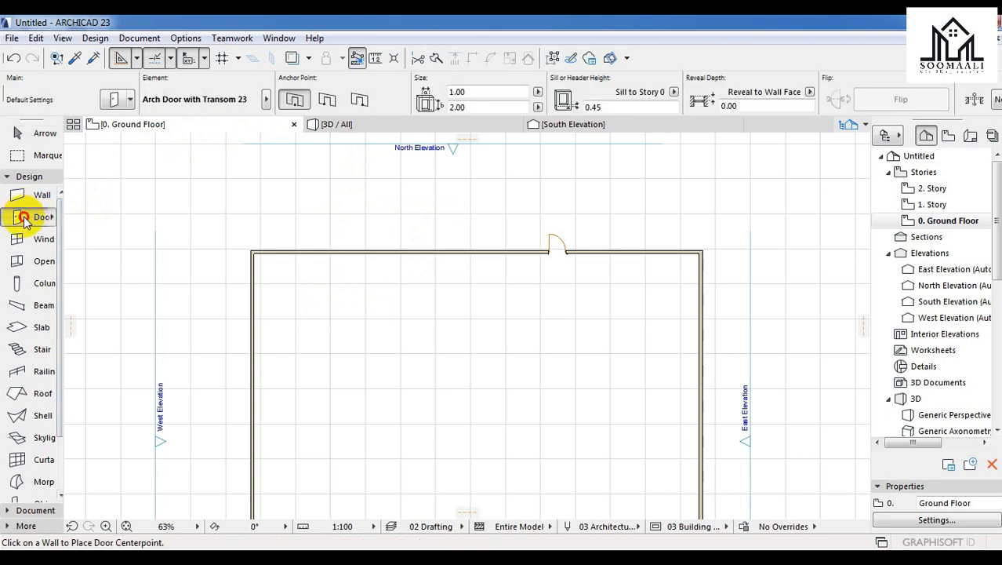
pyautogui.doubleClick(26, 222)
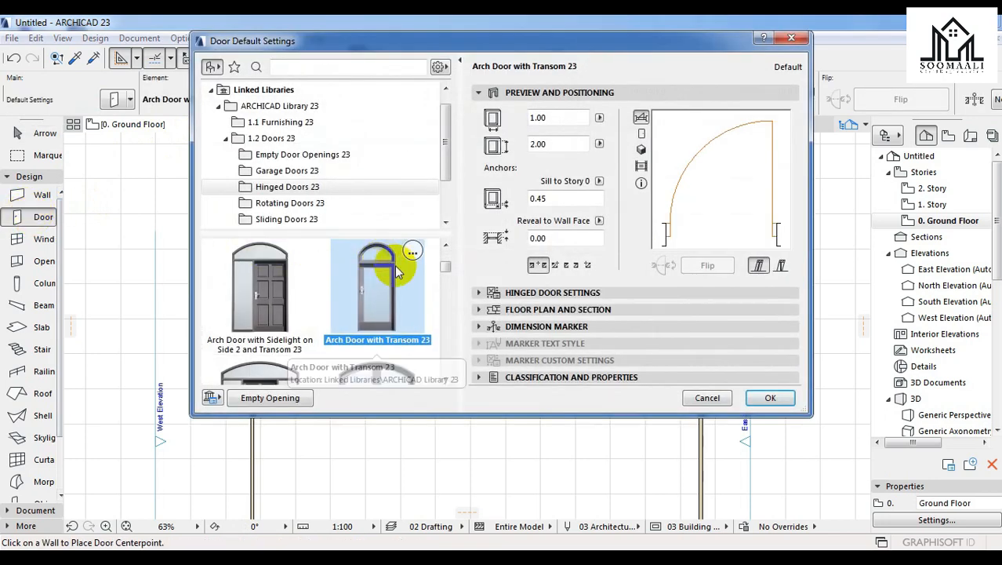
pyautogui.moveTo(443, 268); pyautogui.dragTo(443, 378)
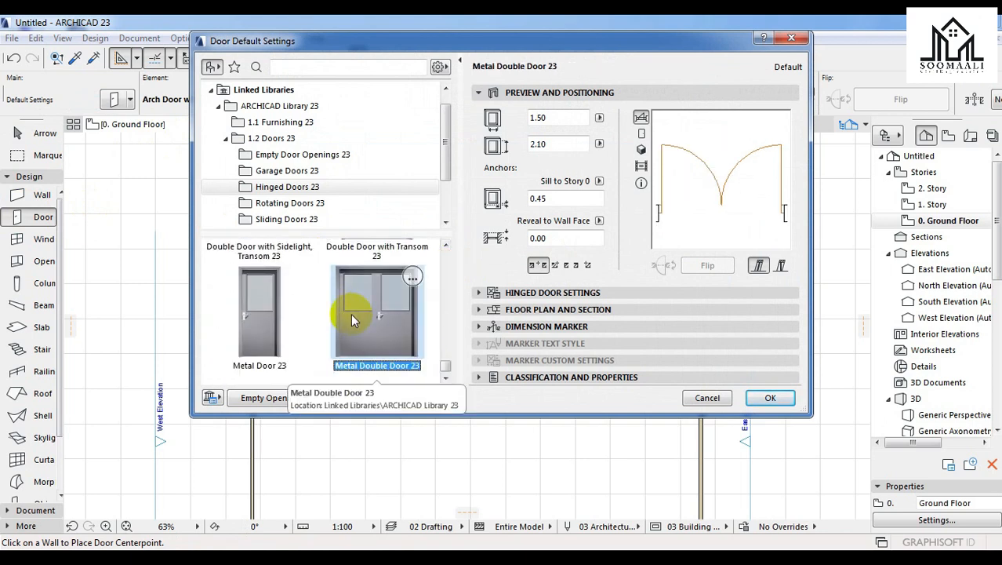
# - Set the default double door's width to 1.50, height to 2.00 and sill to Story 0 to 0.45, and accept the settings
pyautogui.doubleClick(539, 118)
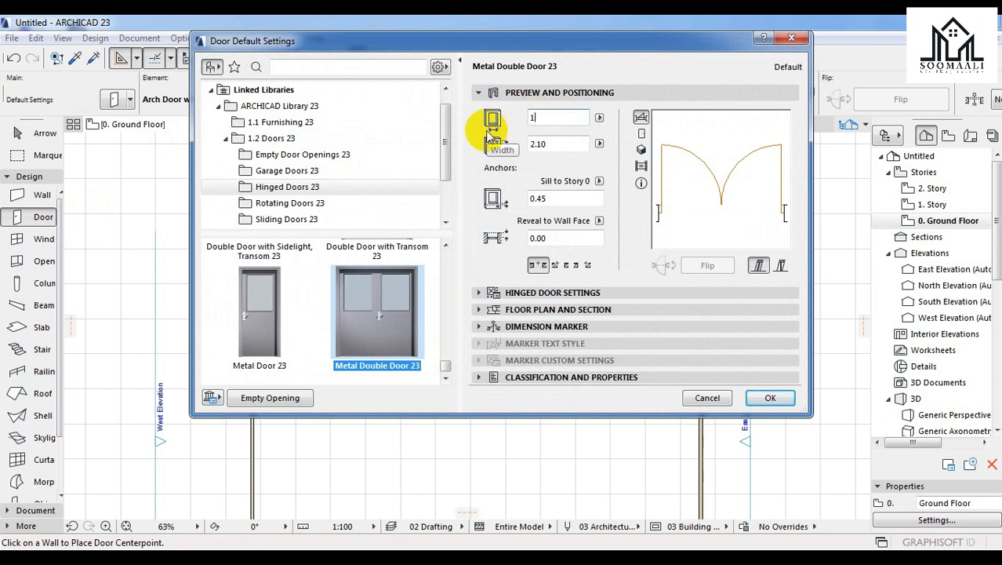
pyautogui.click(564, 138)
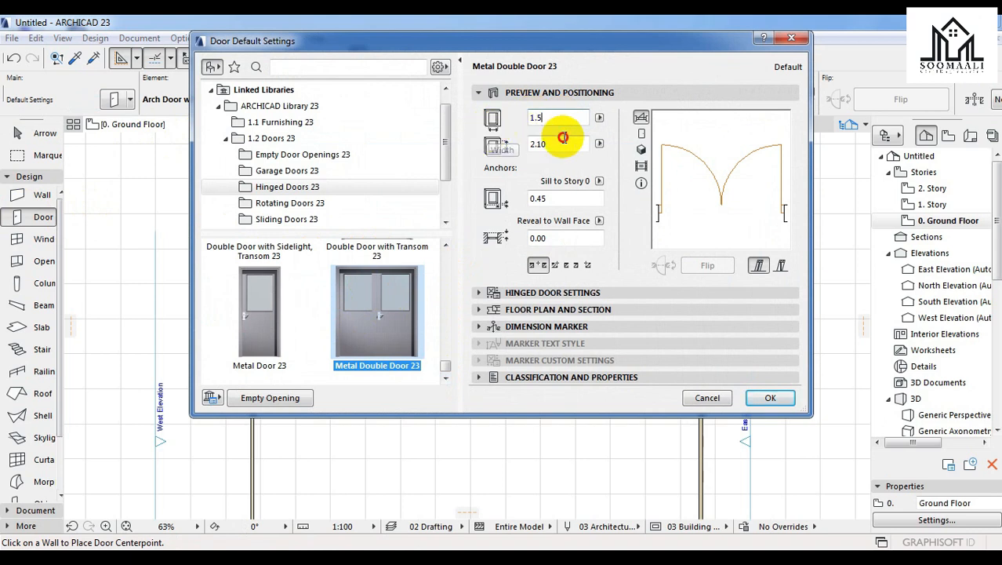
pyautogui.moveTo(562, 144); pyautogui.dragTo(473, 160)
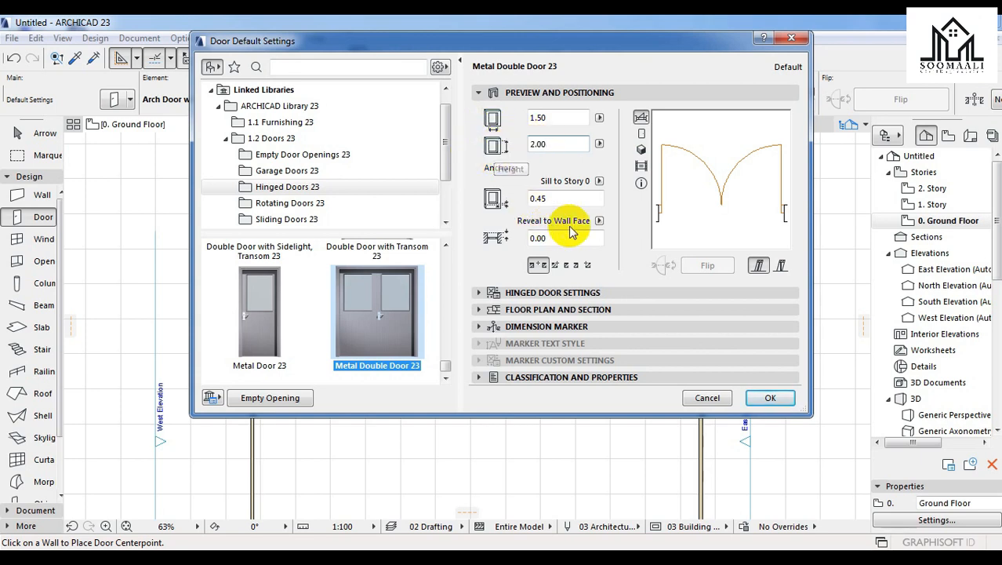
pyautogui.click(553, 198)
pyautogui.moveTo(548, 198); pyautogui.dragTo(514, 204)
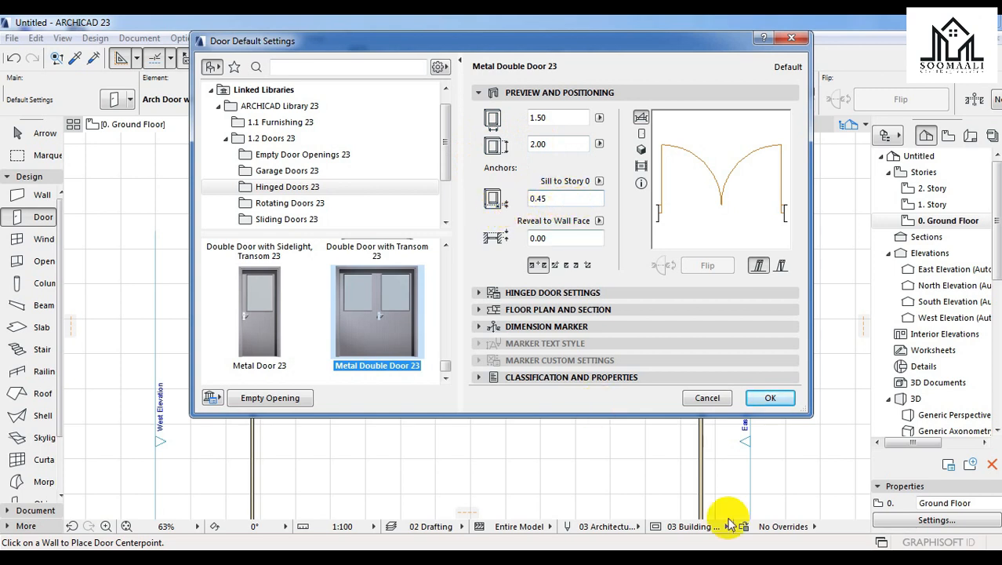
pyautogui.click(760, 399)
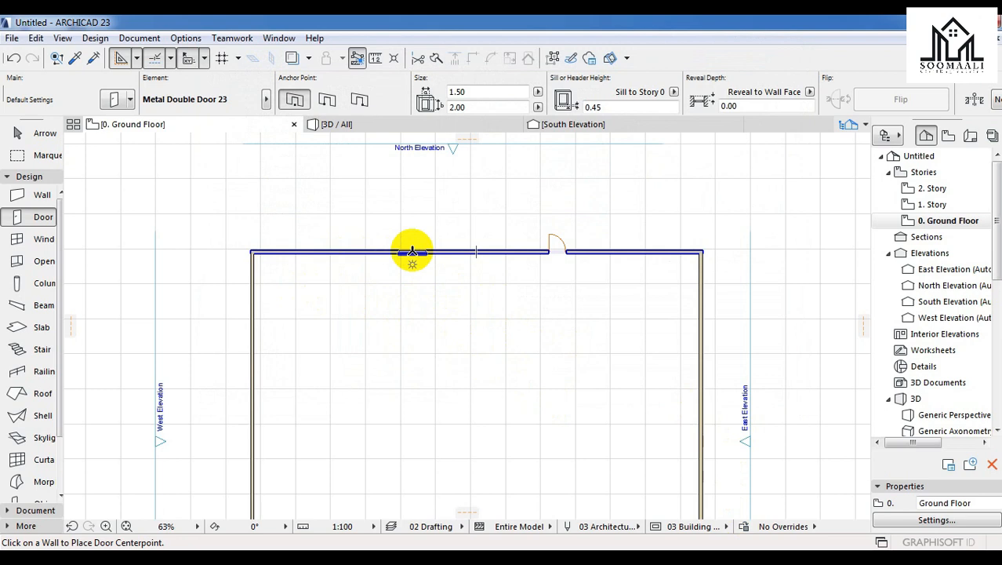
# - Place the metal double door in the north wall of the ground floor, left of its middle, opening outward
pyautogui.click(413, 253)
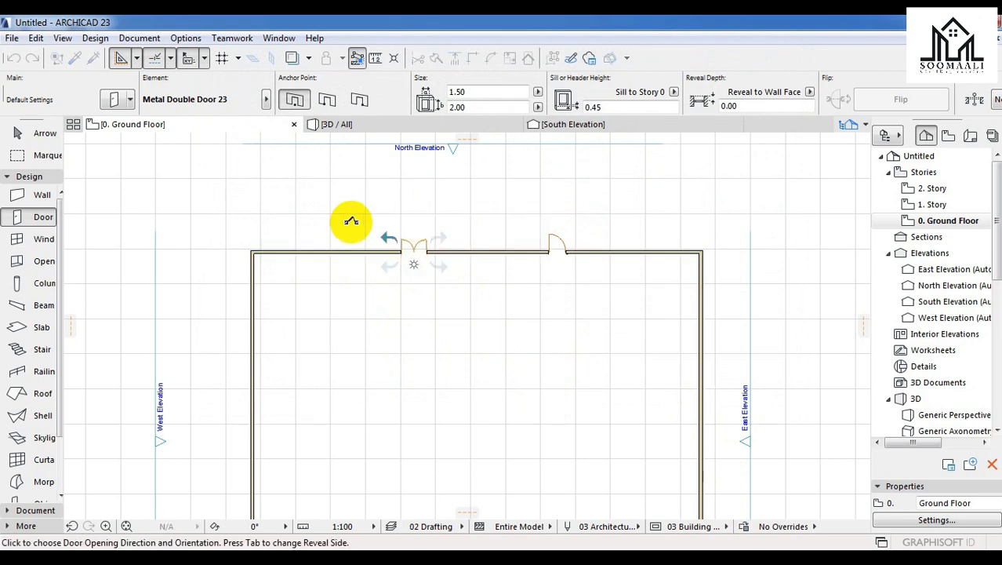
pyautogui.click(390, 232)
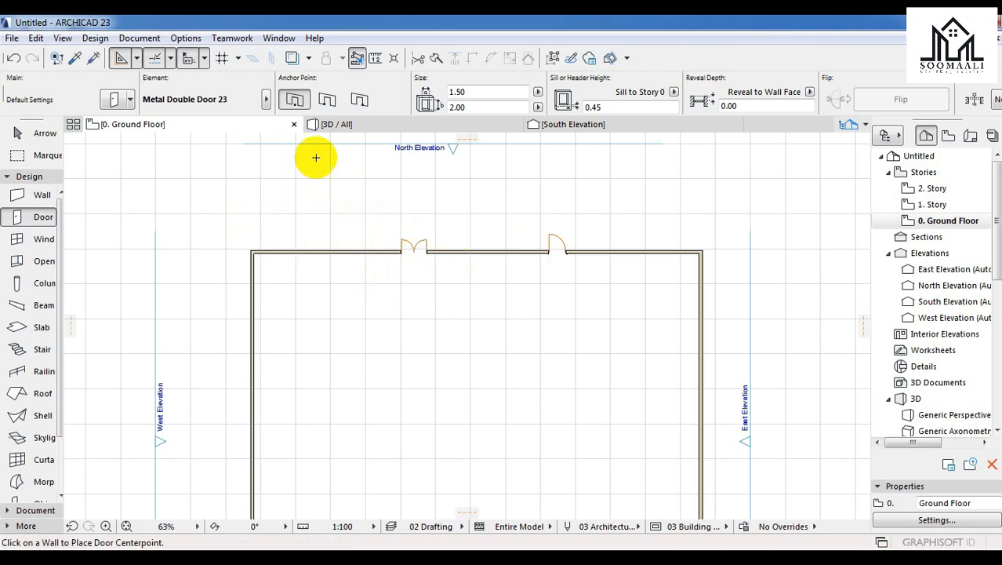
# - Examine the arch door and the double door in the 3D model from several angles and distances
pyautogui.click(349, 125)
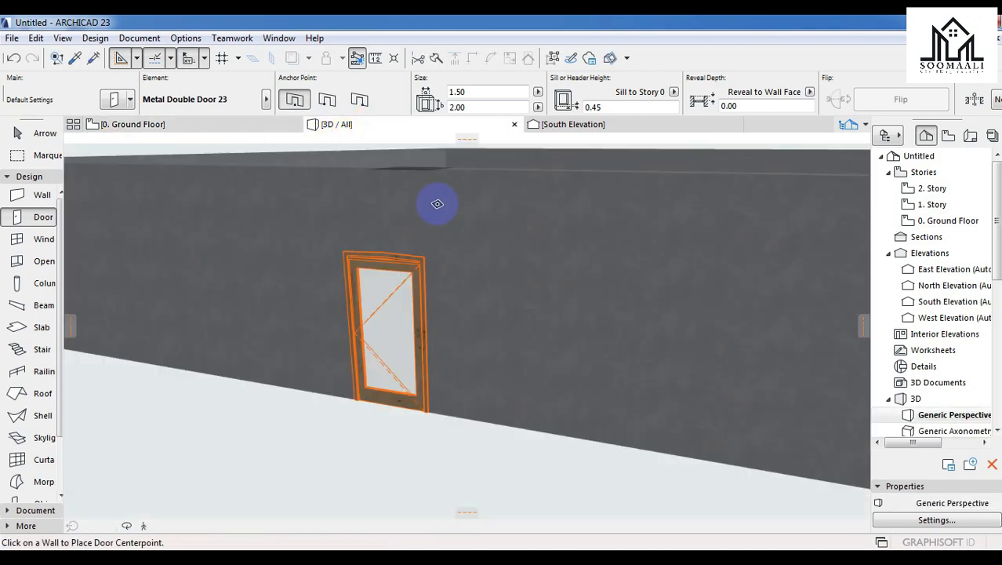
pyautogui.scroll(-5, 330, 311)
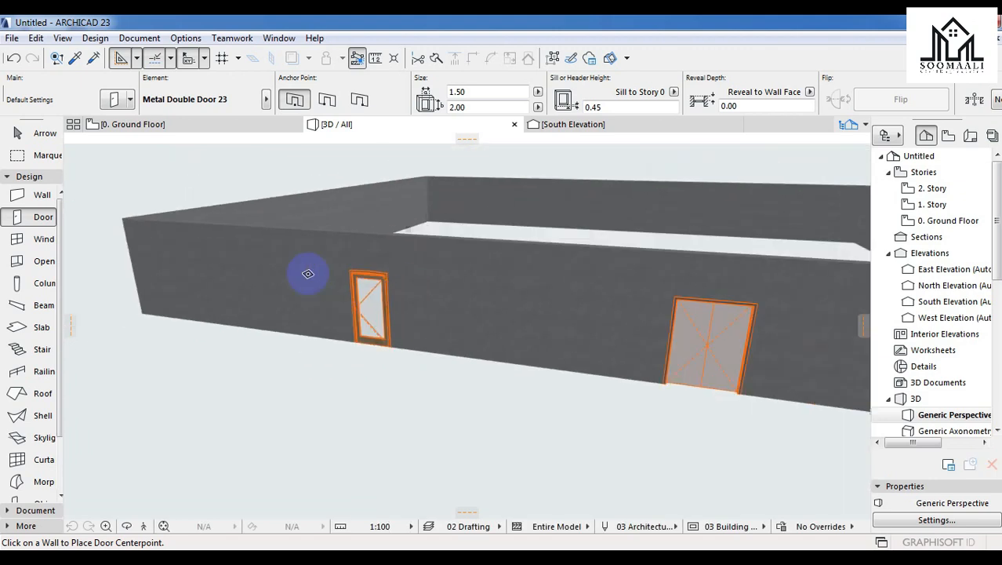
pyautogui.keyDown('shift'); pyautogui.moveTo(589, 320); pyautogui.dragTo(693, 331, button='middle'); pyautogui.keyUp('shift')
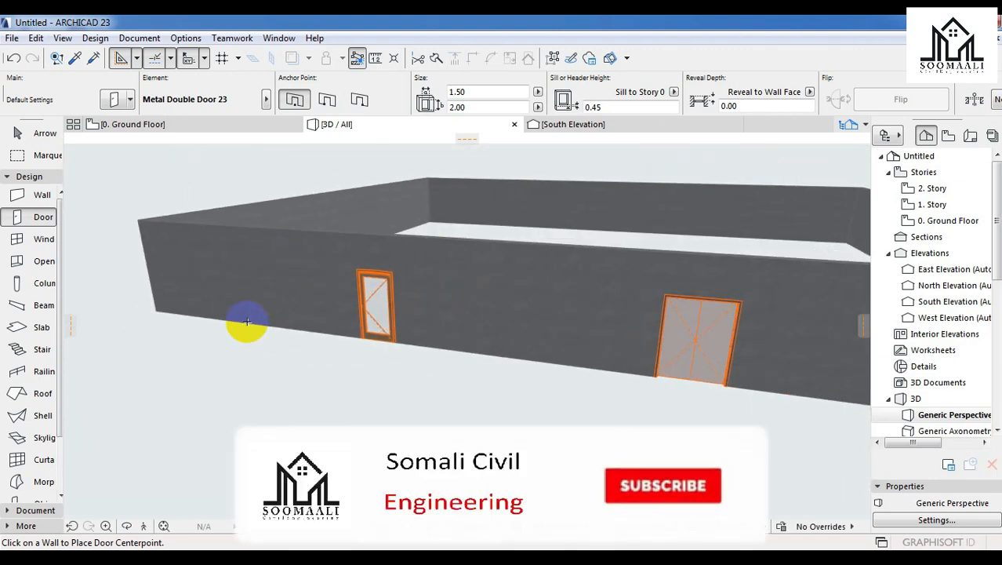
pyautogui.scroll(-2, 179, 371)
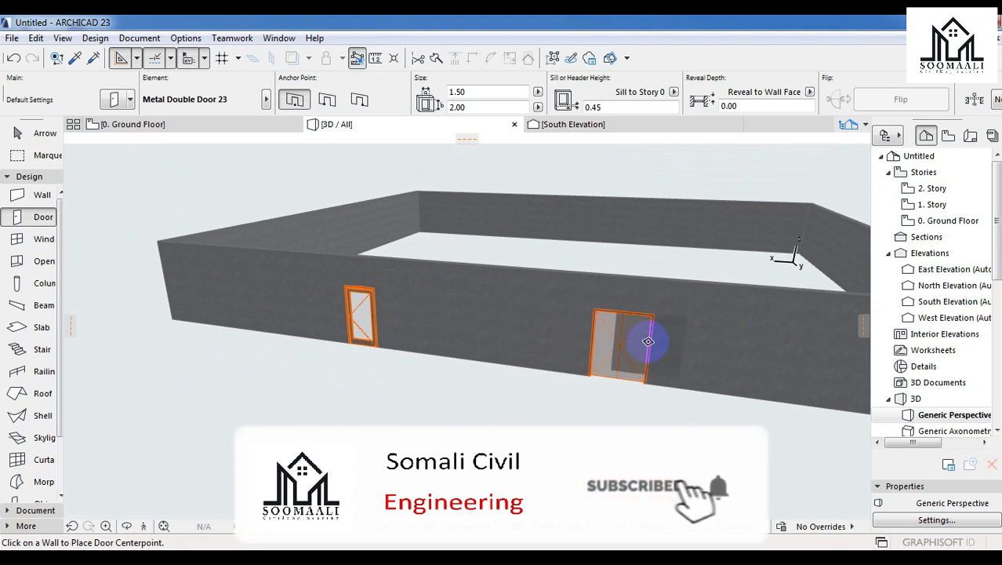
pyautogui.scroll(1, 646, 340)
pyautogui.click(127, 525)
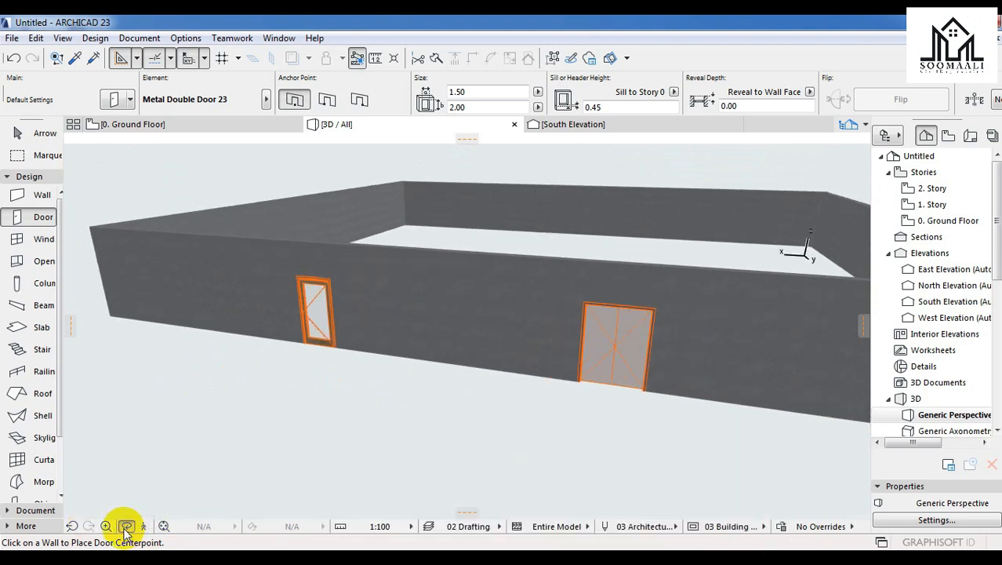
pyautogui.moveTo(654, 327); pyautogui.dragTo(537, 318)
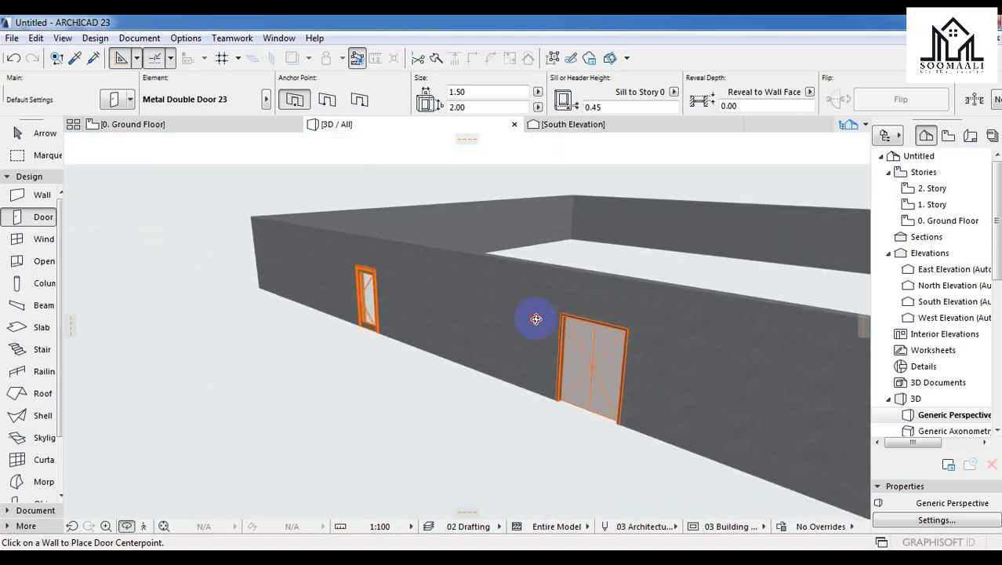
pyautogui.scroll(-3, 442, 350)
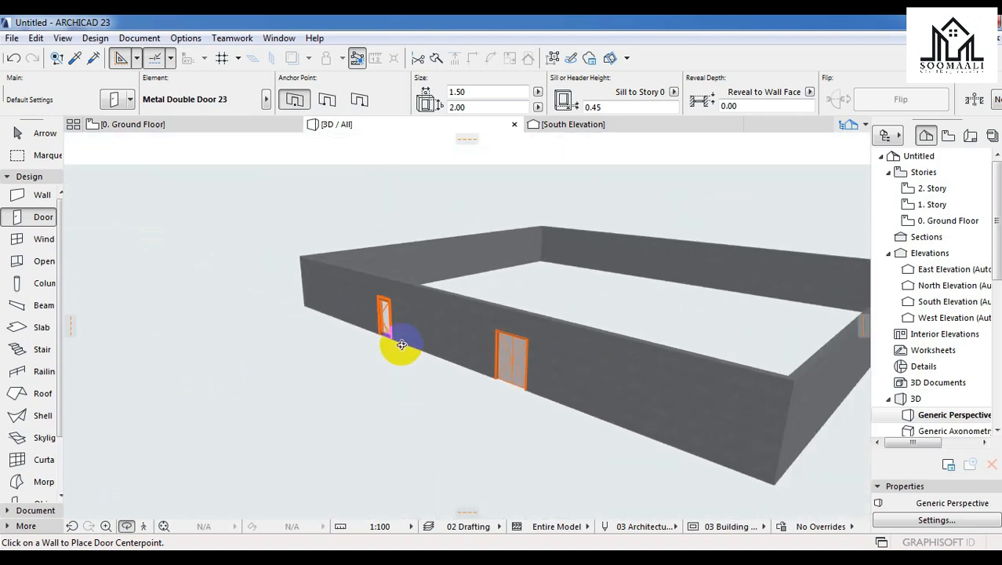
pyautogui.moveTo(461, 324); pyautogui.dragTo(520, 388)
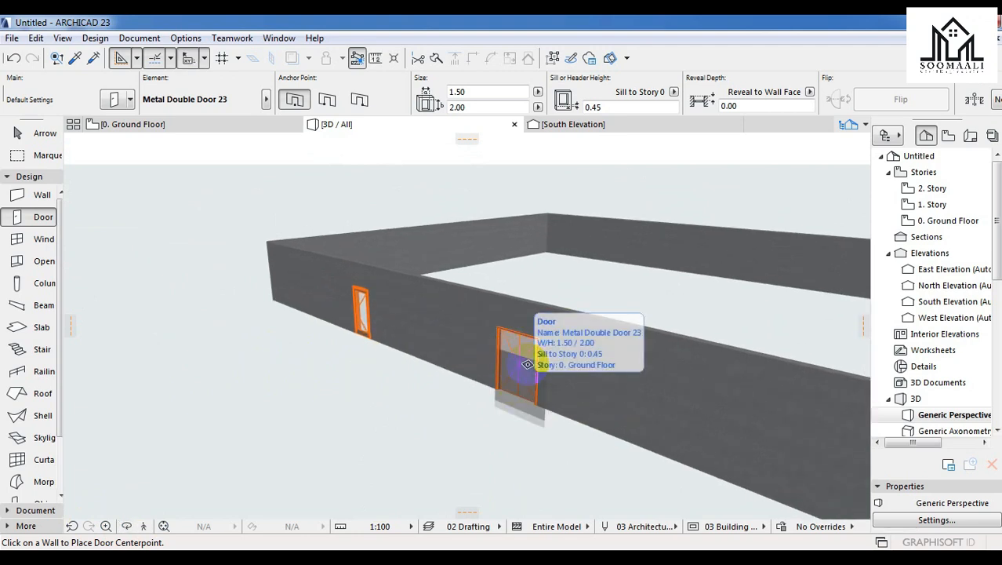
# - Select the metal double door in the 3D model and open its selection settings
pyautogui.press('Escape')
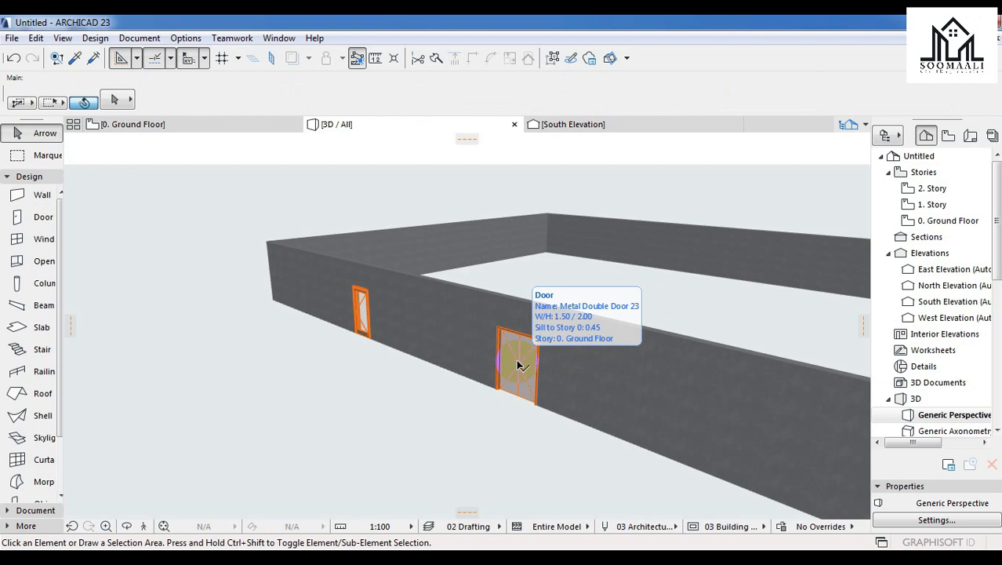
pyautogui.click(517, 365)
pyautogui.click(518, 364)
pyautogui.click(117, 102)
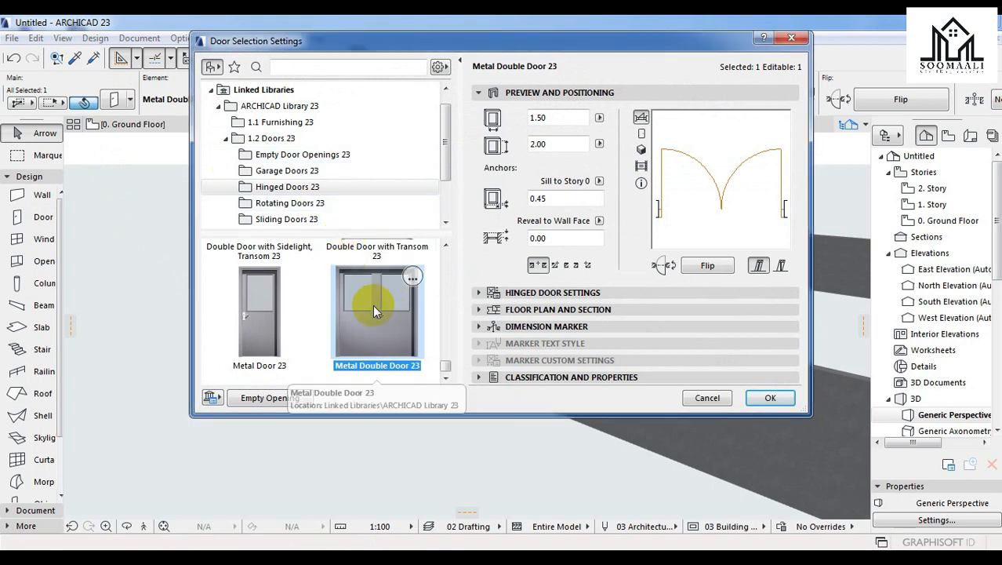
# - Review the double door's floor plan and section display, its classification and properties, and its positioning settings
pyautogui.click(517, 328)
pyautogui.click(517, 309)
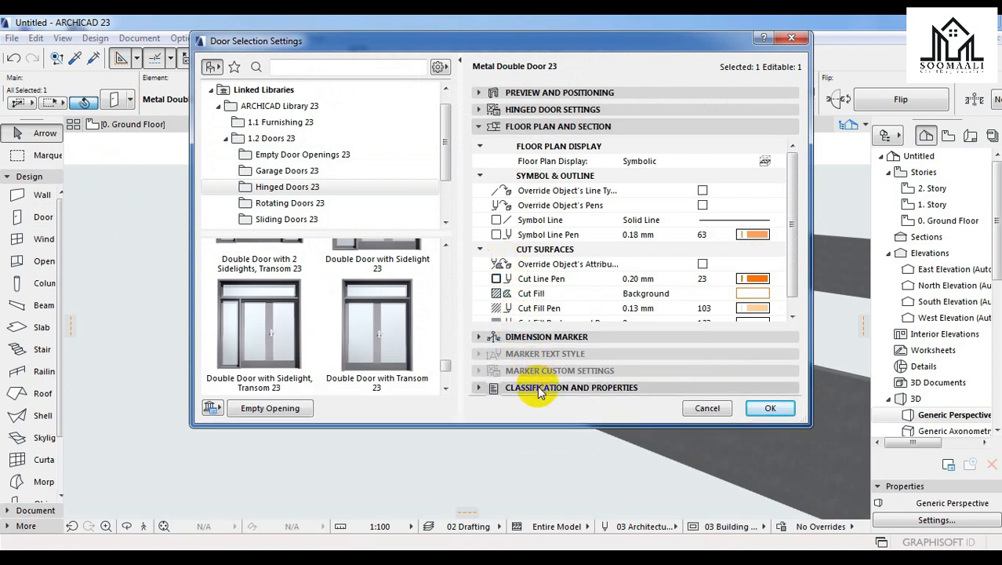
pyautogui.click(526, 389)
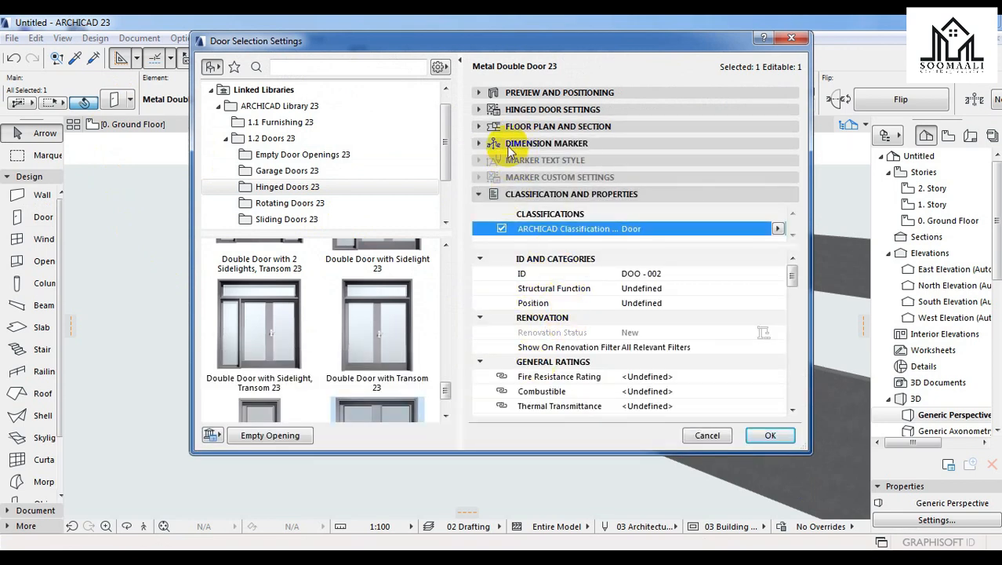
pyautogui.click(523, 92)
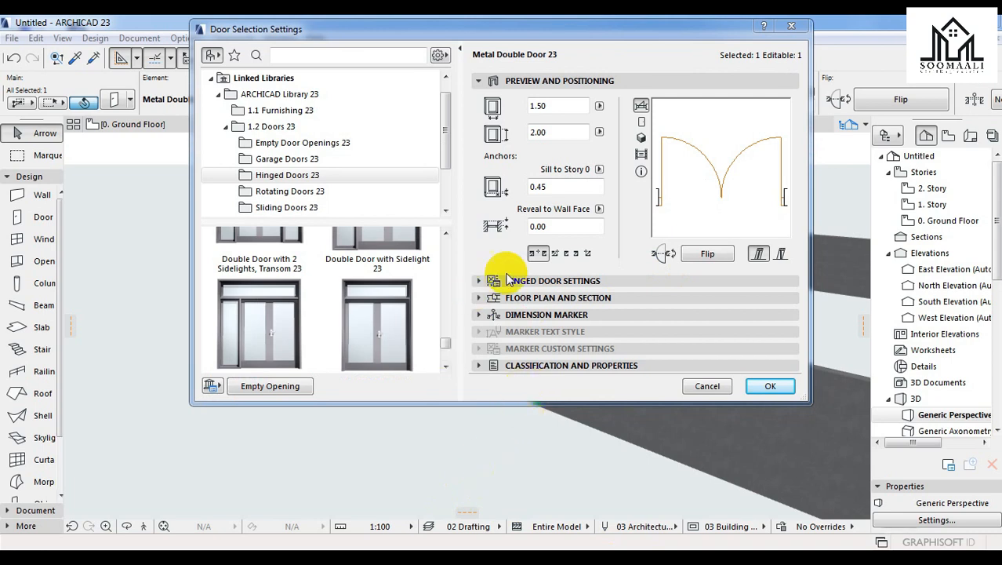
# - Review the double door's hinged door settings, including leaf styles, frame dimensions, handle and kick board, and opening type and angle
pyautogui.click(569, 282)
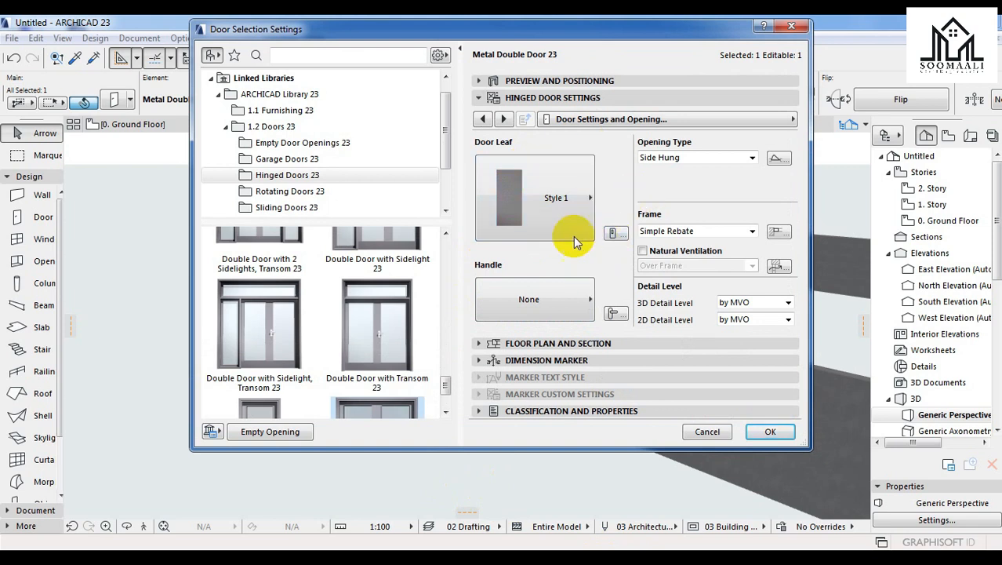
pyautogui.click(585, 200)
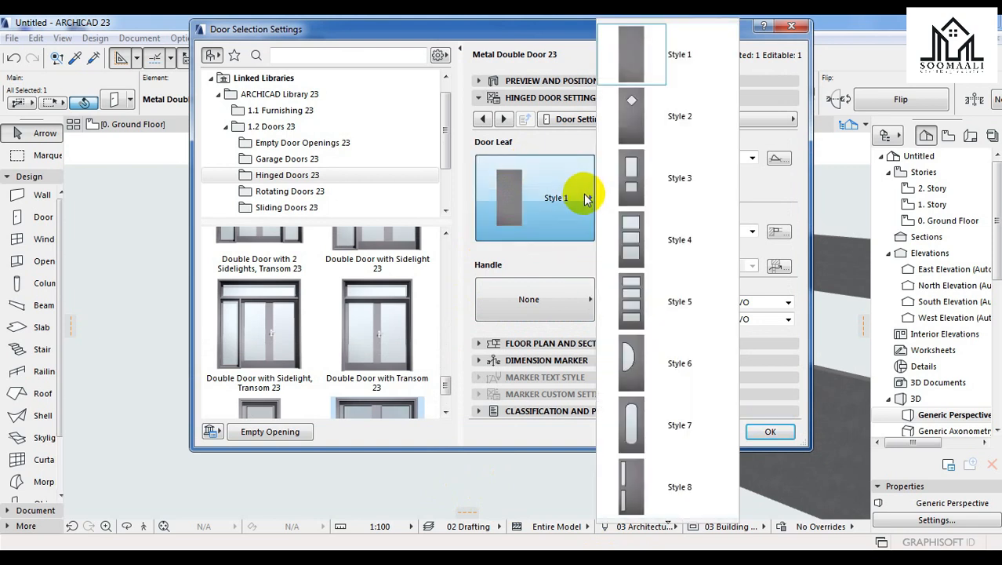
pyautogui.click(588, 200)
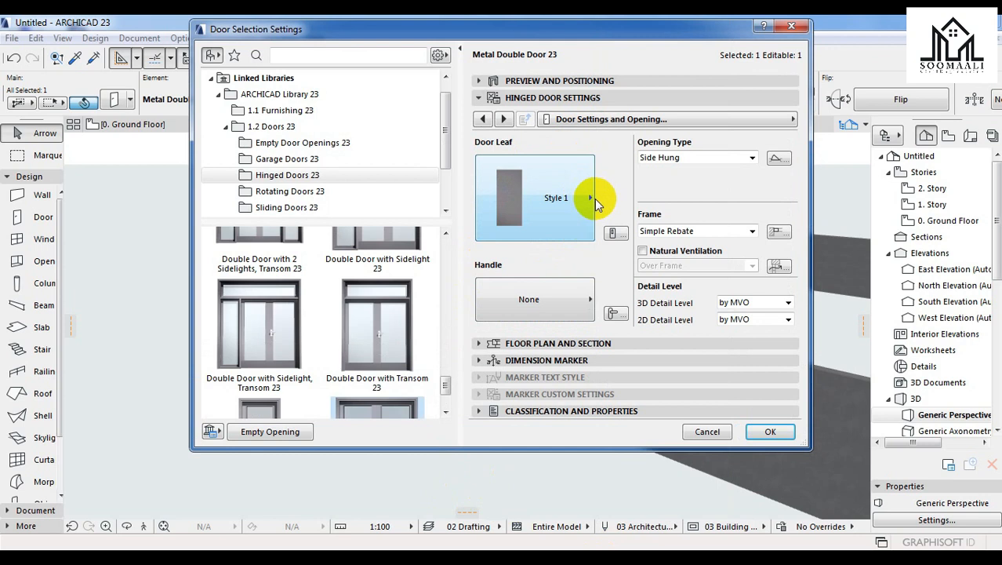
pyautogui.click(504, 119)
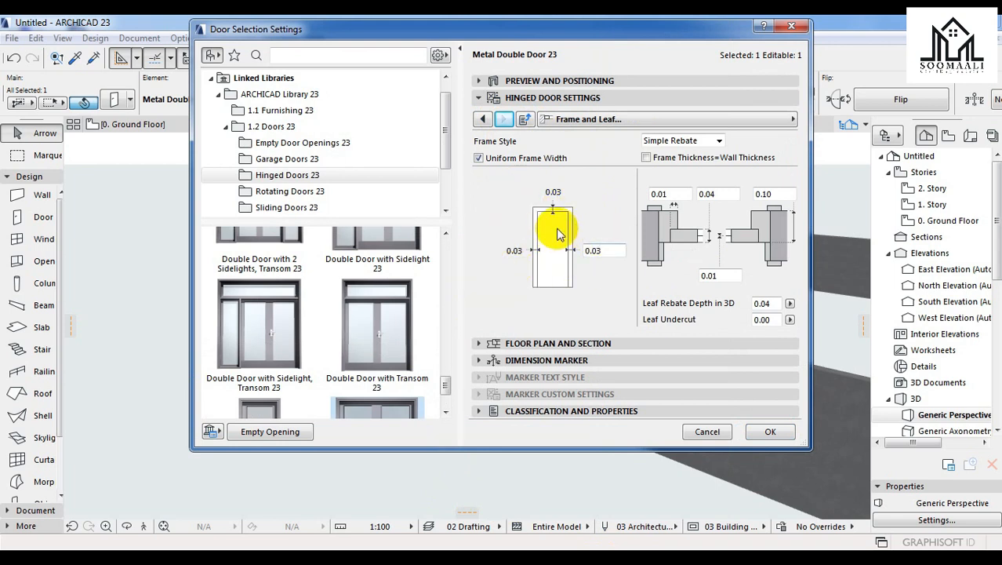
pyautogui.click(504, 121)
pyautogui.click(504, 121)
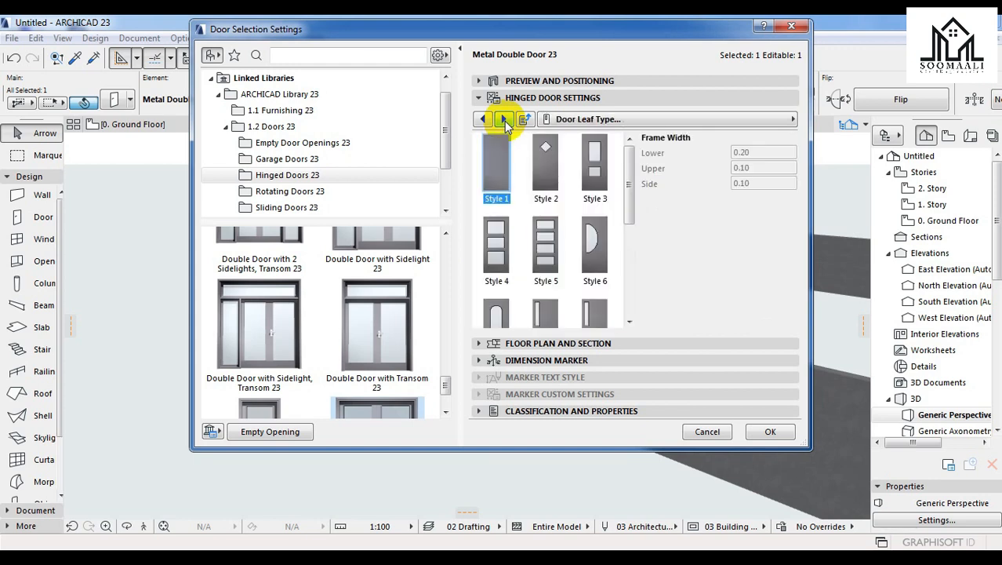
pyautogui.click(504, 119)
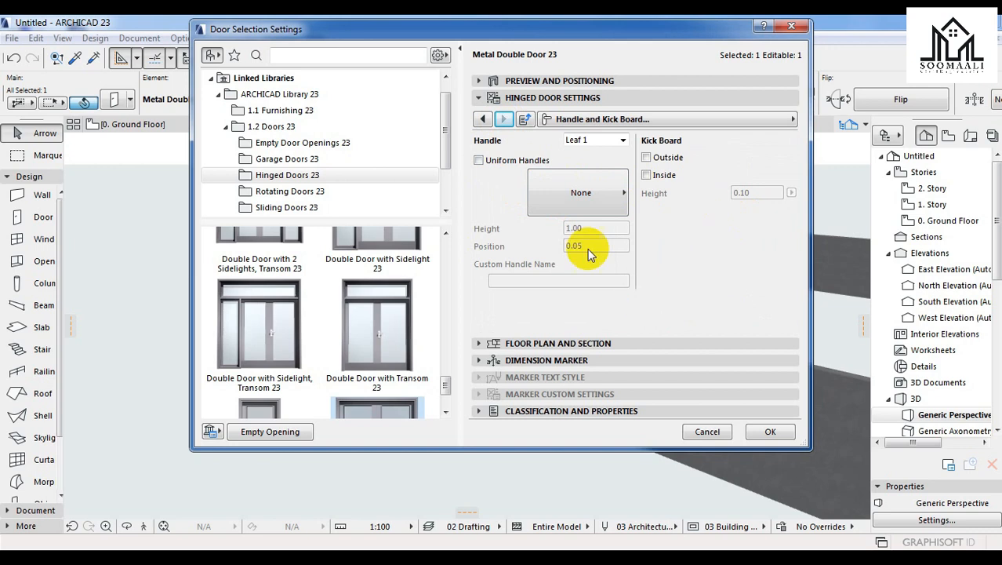
pyautogui.click(506, 120)
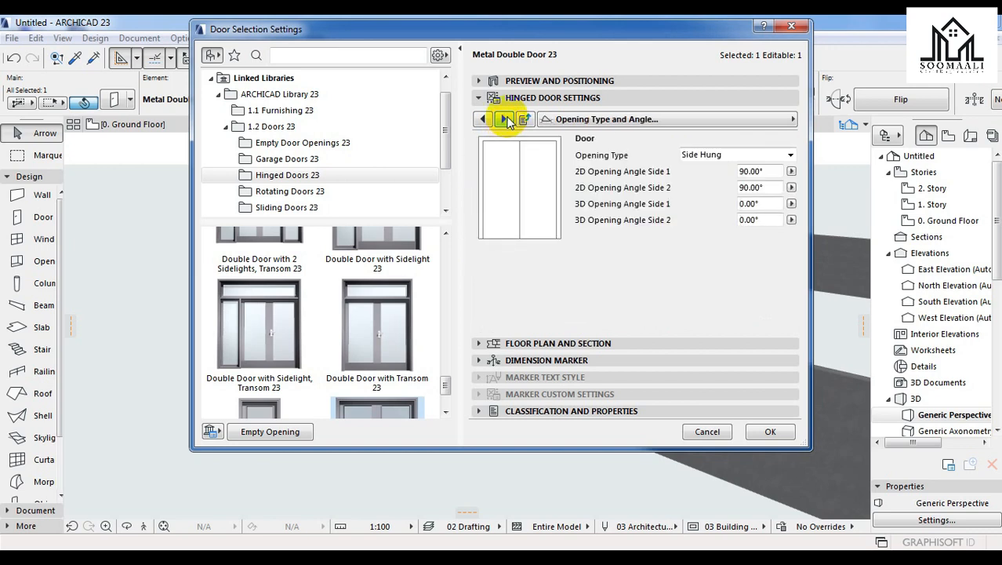
# - Override the model view options for the double door's 3D projections and turn off its opening line
pyautogui.click(505, 119)
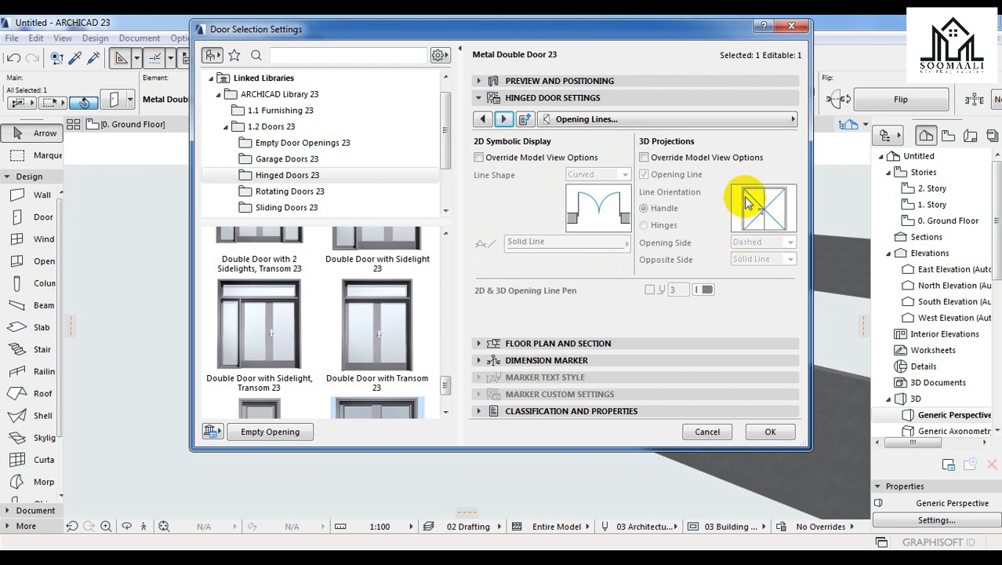
pyautogui.click(644, 158)
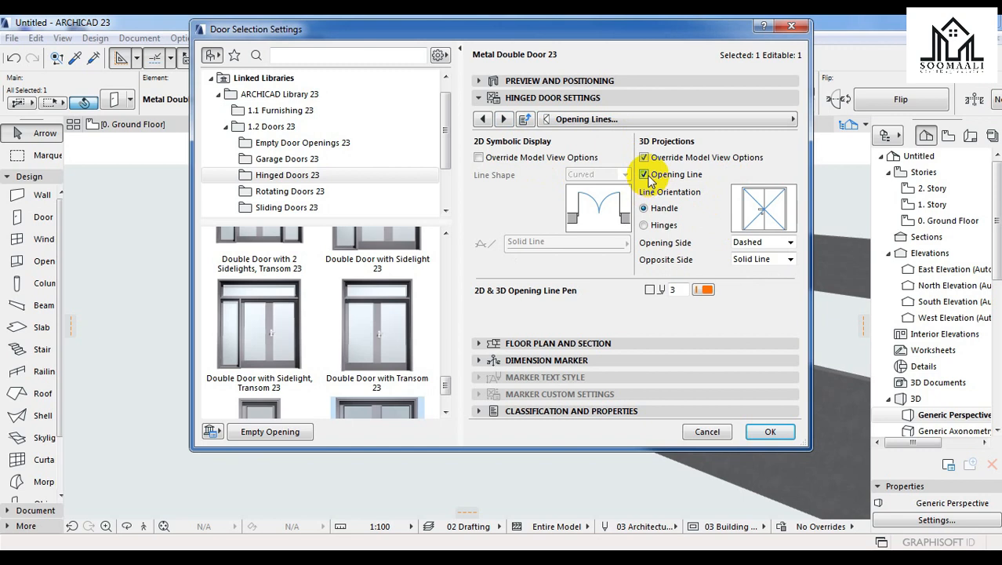
pyautogui.click(645, 175)
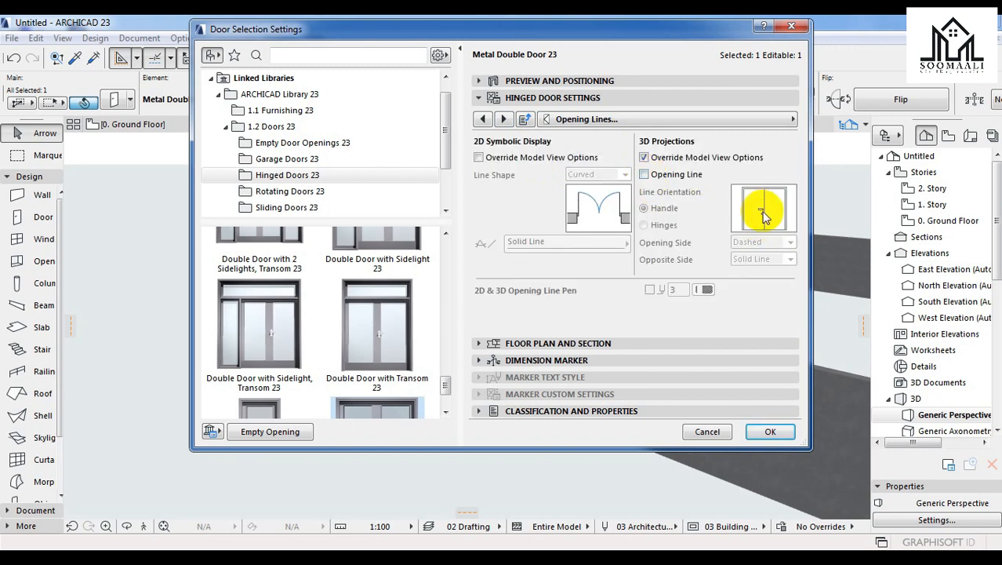
# - Open the double door's model attributes and review its surface and pen settings
pyautogui.click(505, 119)
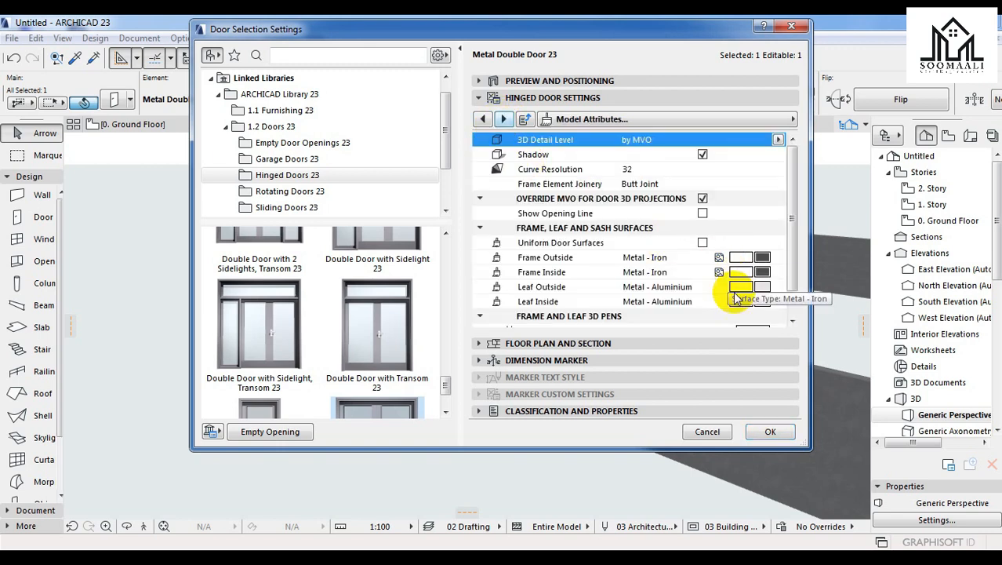
pyautogui.click(794, 263)
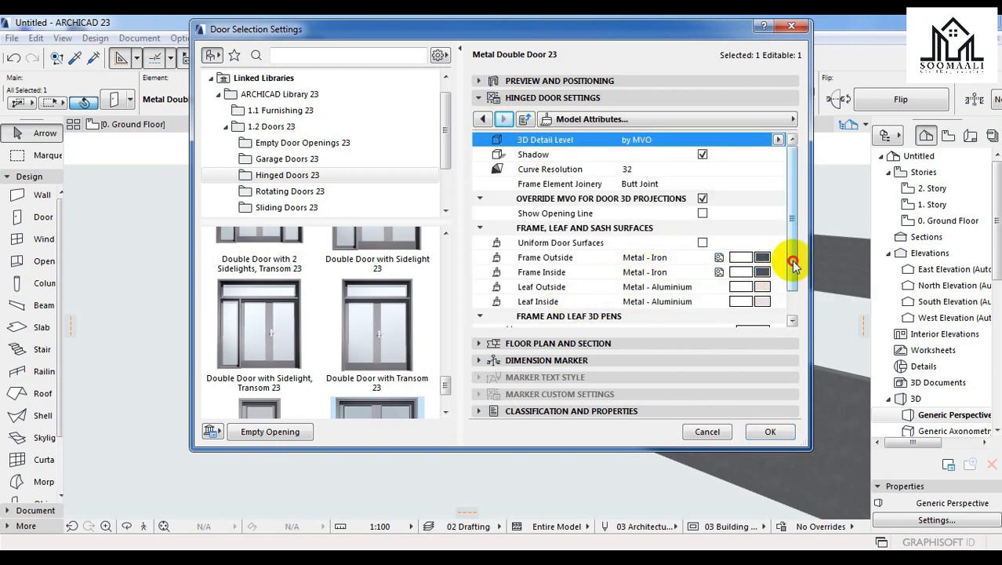
pyautogui.moveTo(794, 264); pyautogui.dragTo(794, 290)
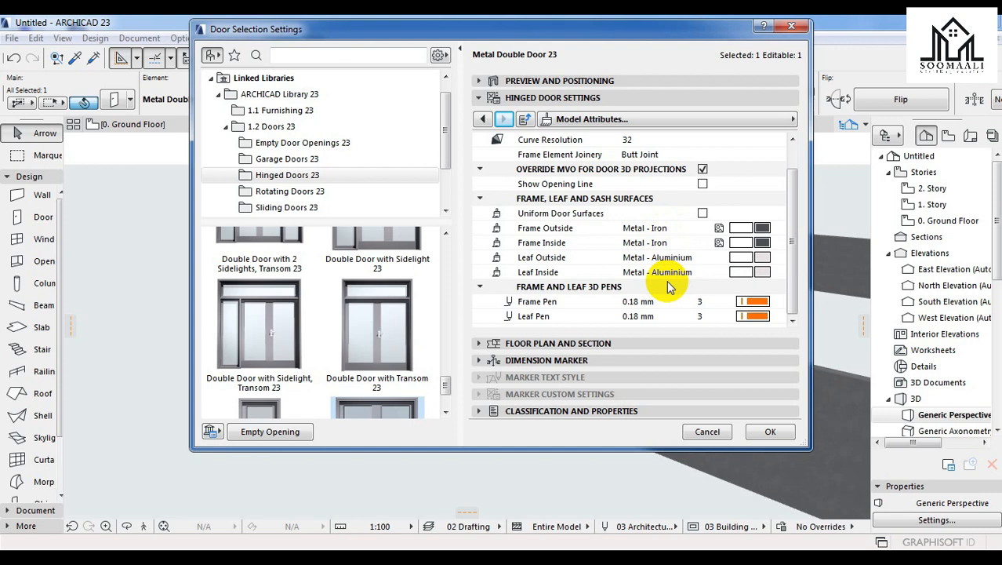
# - Try Wood - Walnut Horizontal as the outside leaf surface and set it back to Metal - Aluminium
pyautogui.click(760, 258)
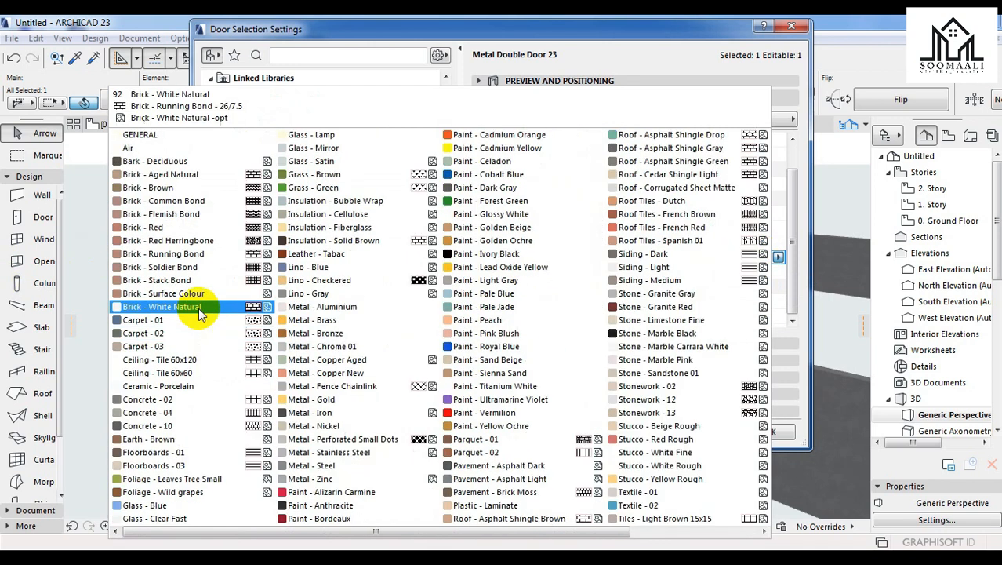
pyautogui.scroll(-2, 628, 298)
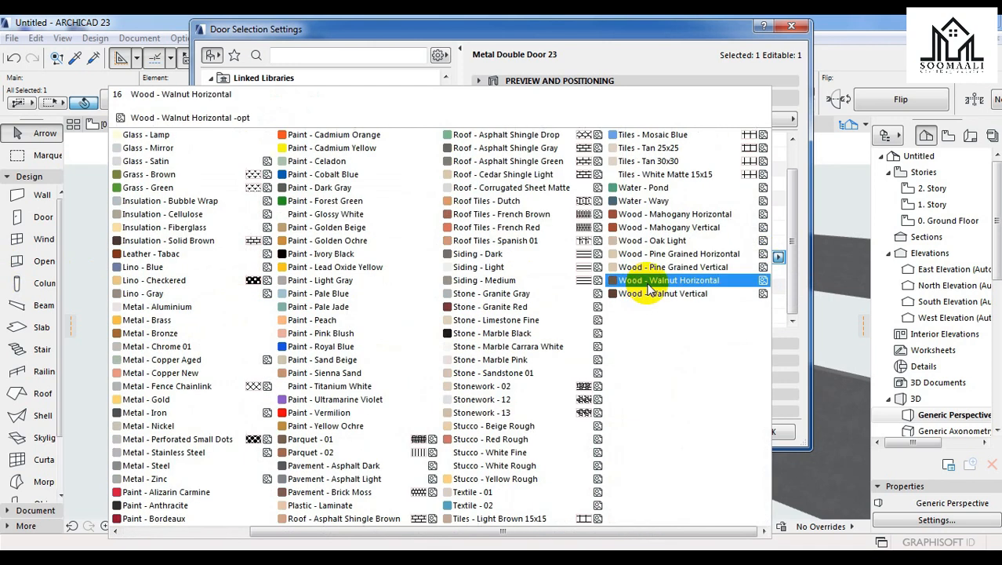
pyautogui.click(648, 282)
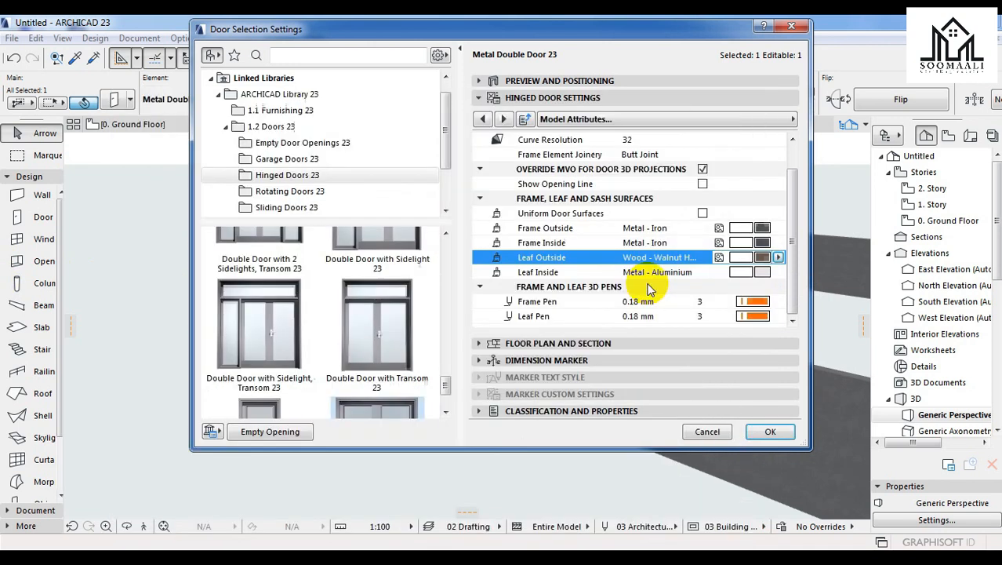
pyautogui.click(762, 259)
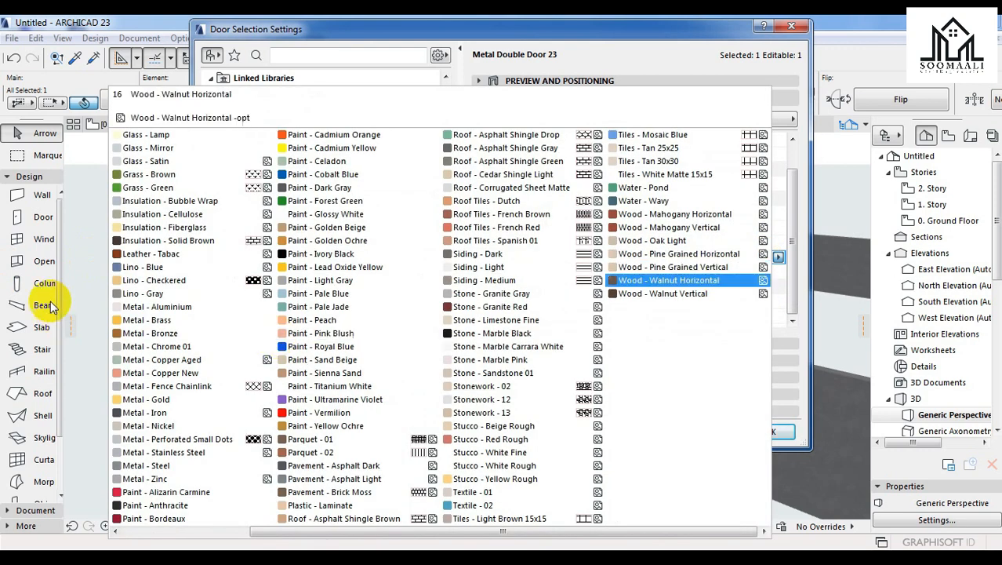
pyautogui.click(179, 308)
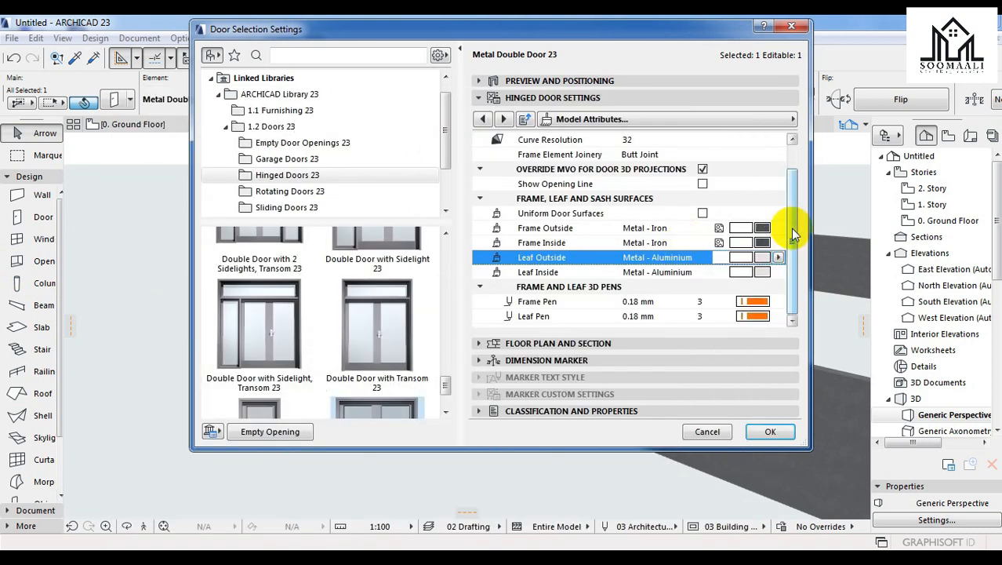
# - Set the double door's outside and inside leaf surfaces to Wood - Walnut Vertical
pyautogui.click(761, 259)
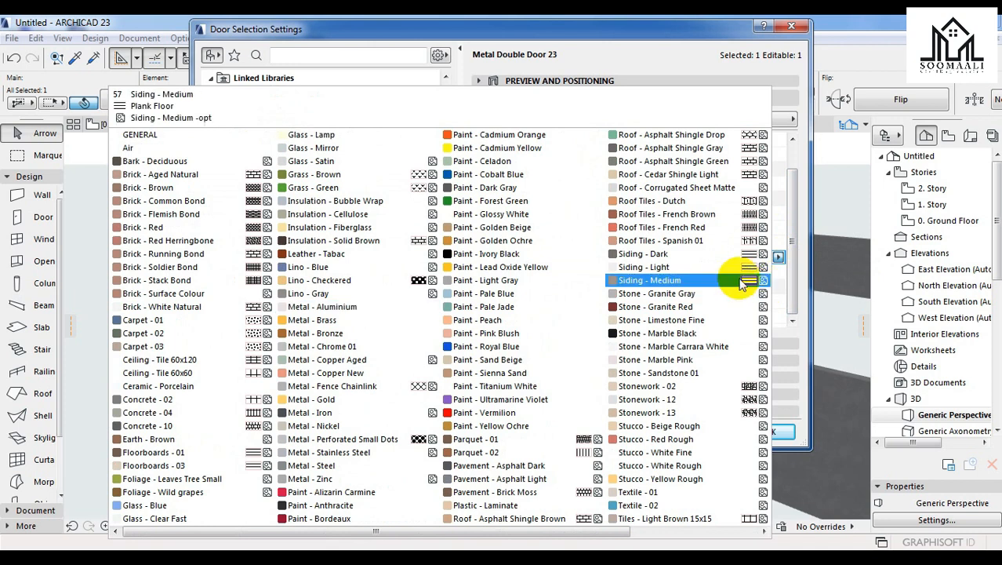
pyautogui.hscroll(3, 649, 276)
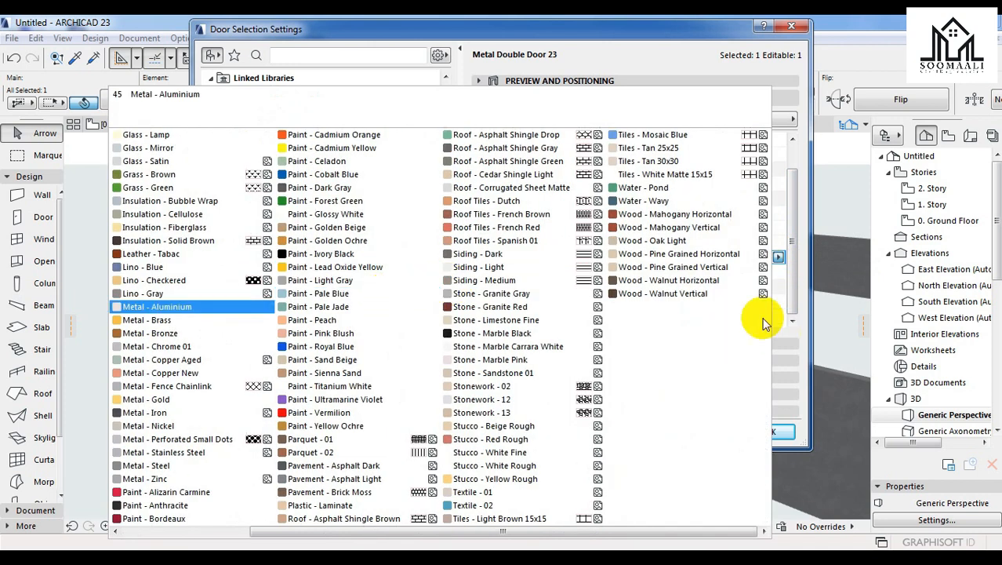
pyautogui.click(712, 294)
pyautogui.click(761, 272)
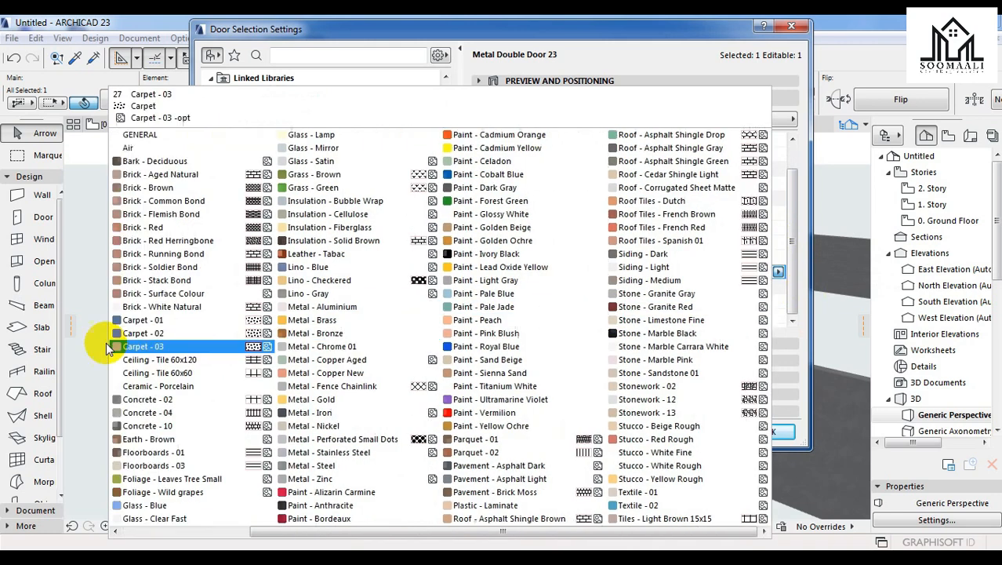
pyautogui.hscroll(3, 566, 291)
pyautogui.click(641, 298)
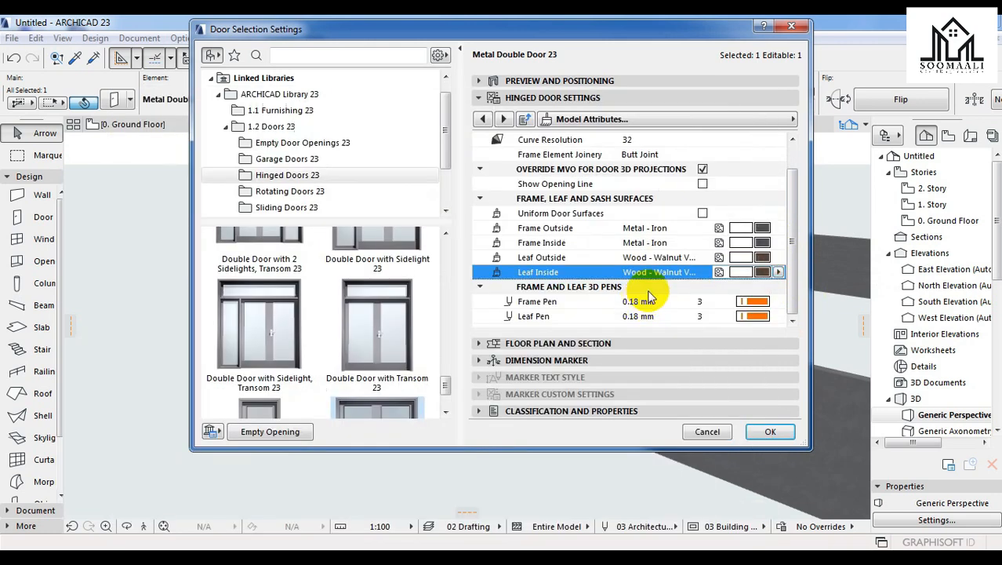
# - Set the double door's inside and outside frame surfaces to Wood - Walnut Vertical and apply the door settings
pyautogui.click(760, 240)
pyautogui.hscroll(3, 258, 358)
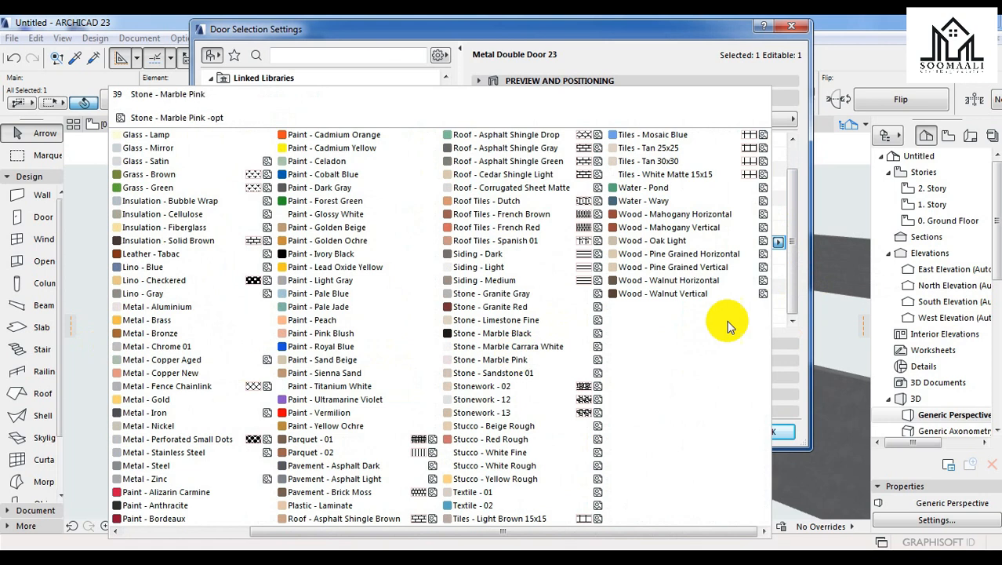
pyautogui.click(729, 295)
pyautogui.click(762, 227)
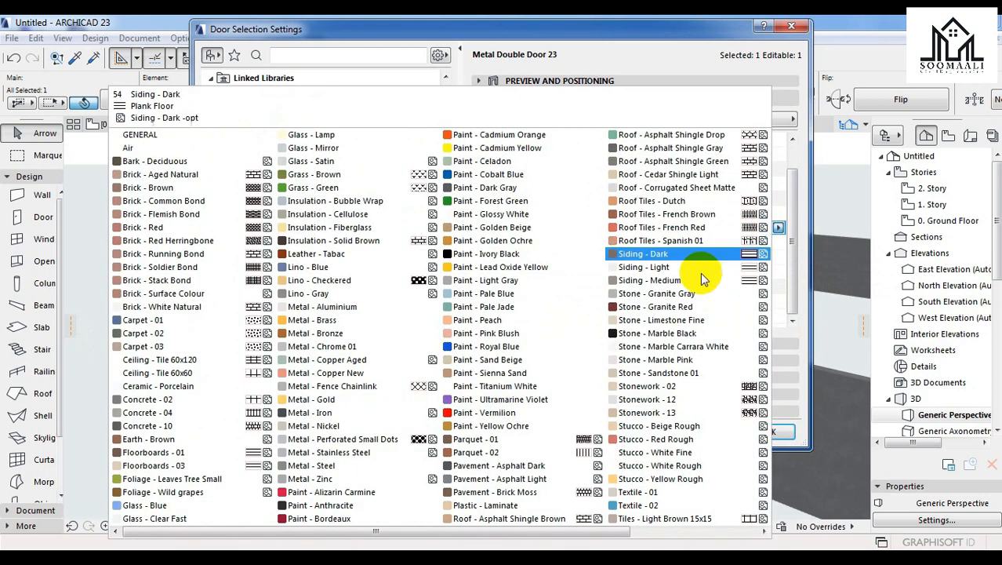
pyautogui.click(676, 293)
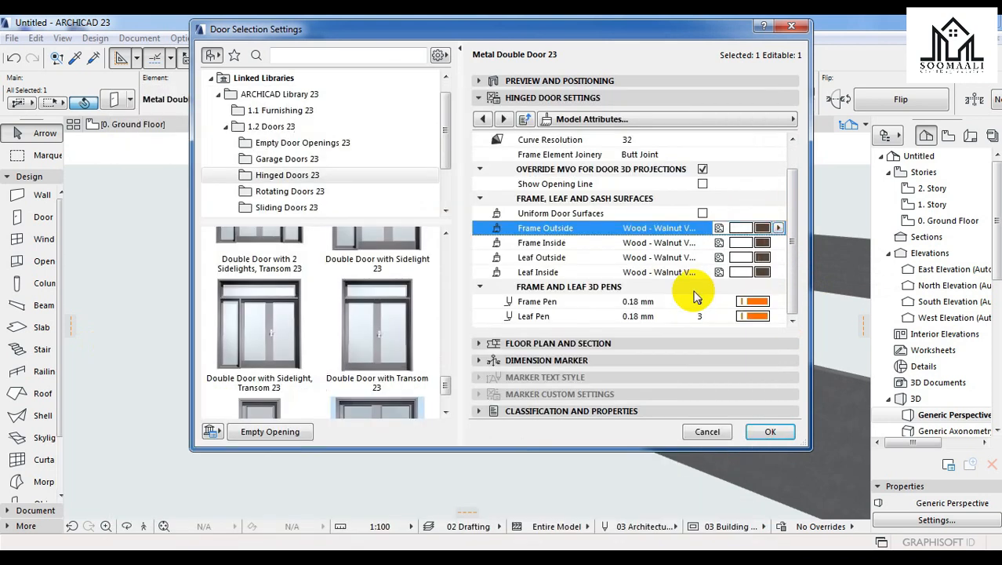
pyautogui.click(769, 431)
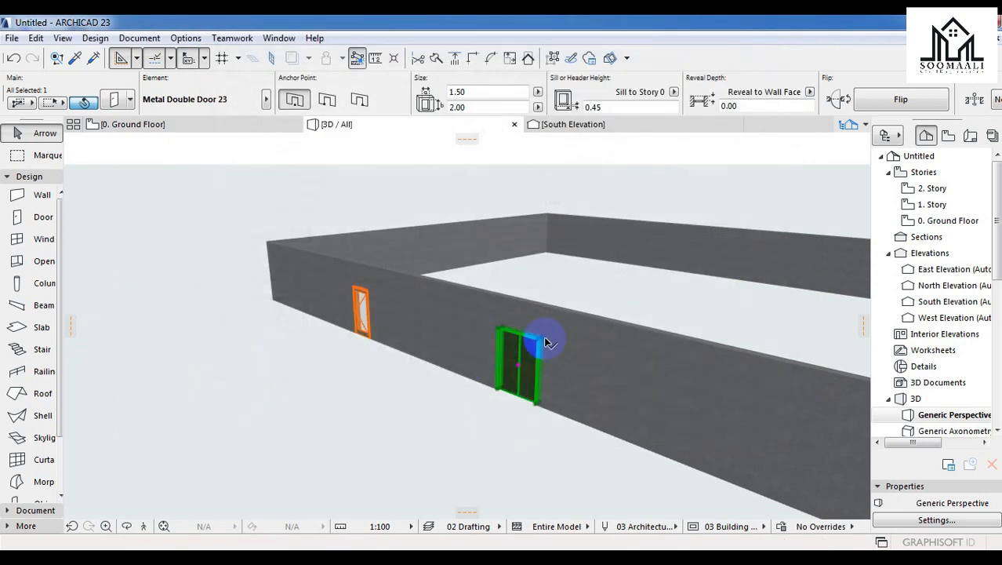
# - Examine the double door's new surfaces in the 3D model from near and far and from different angles
pyautogui.scroll(10, 548, 342)
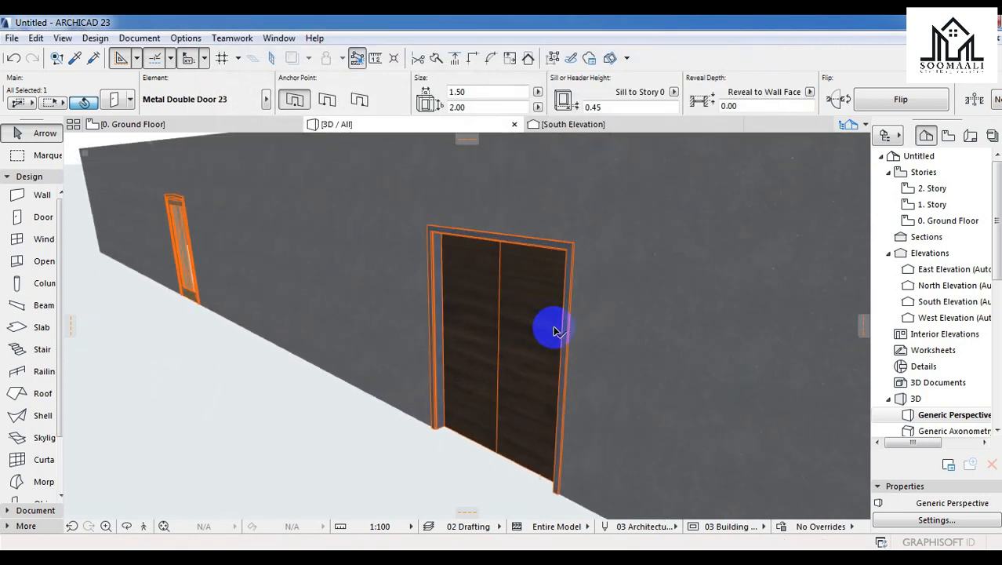
pyautogui.scroll(3, 554, 331)
pyautogui.scroll(-1, 430, 381)
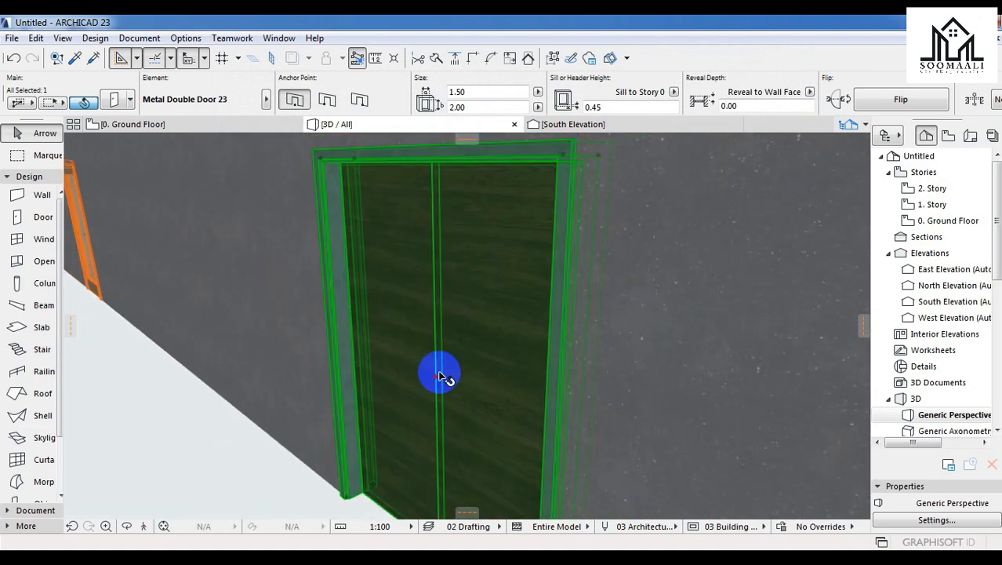
pyautogui.scroll(-6, 439, 376)
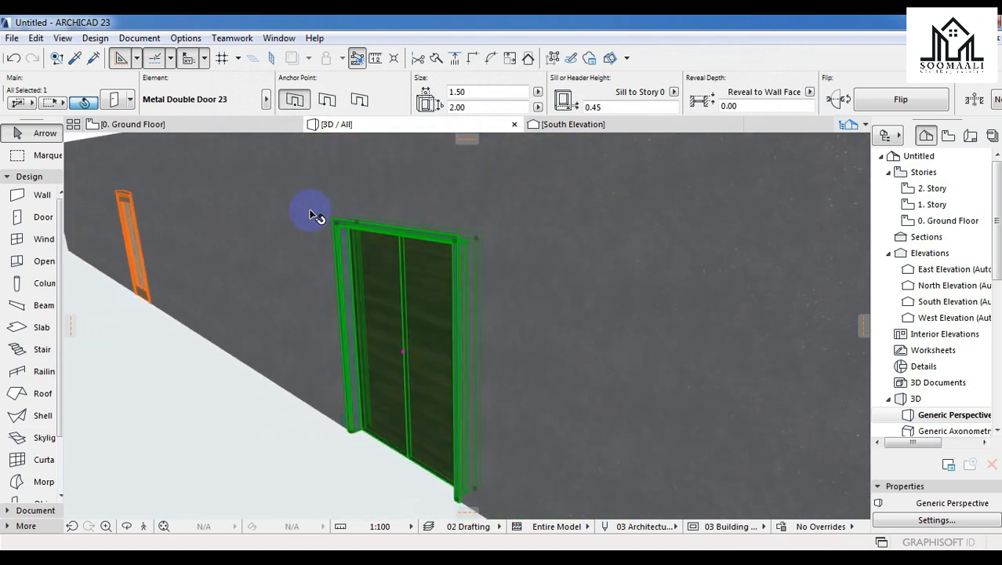
pyautogui.scroll(-2, 392, 306)
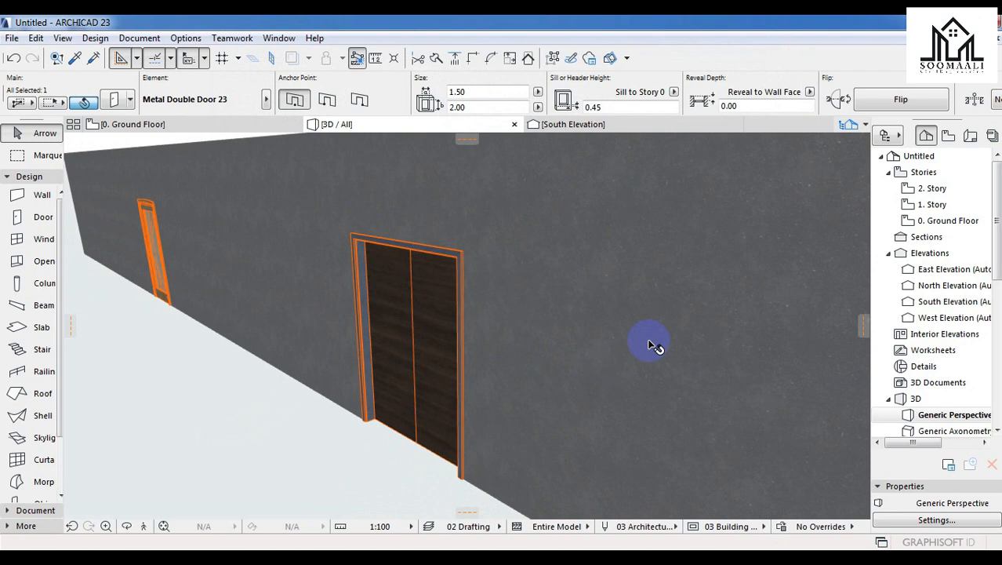
pyautogui.scroll(-2, 653, 345)
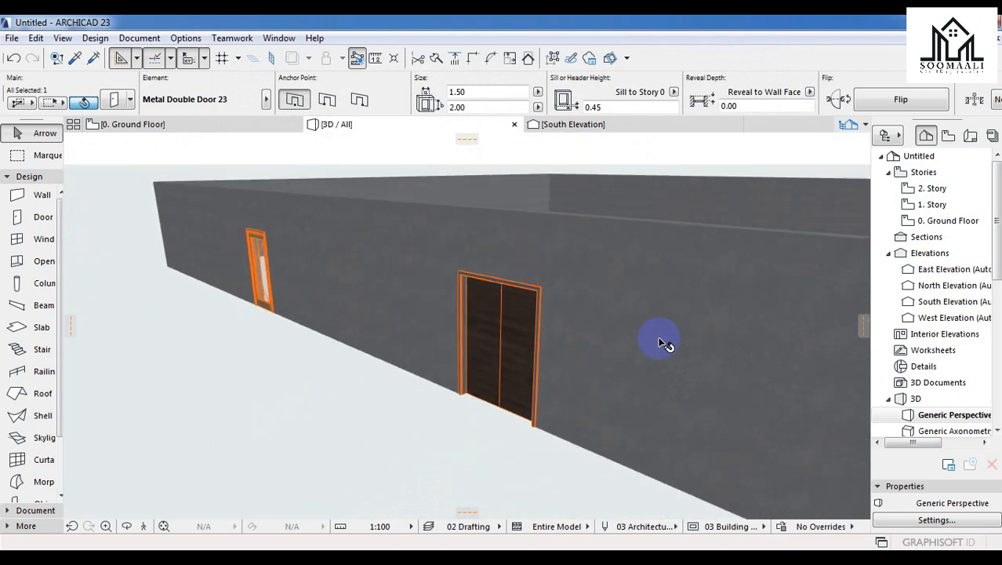
pyautogui.click(127, 531)
pyautogui.moveTo(377, 322); pyautogui.dragTo(466, 274)
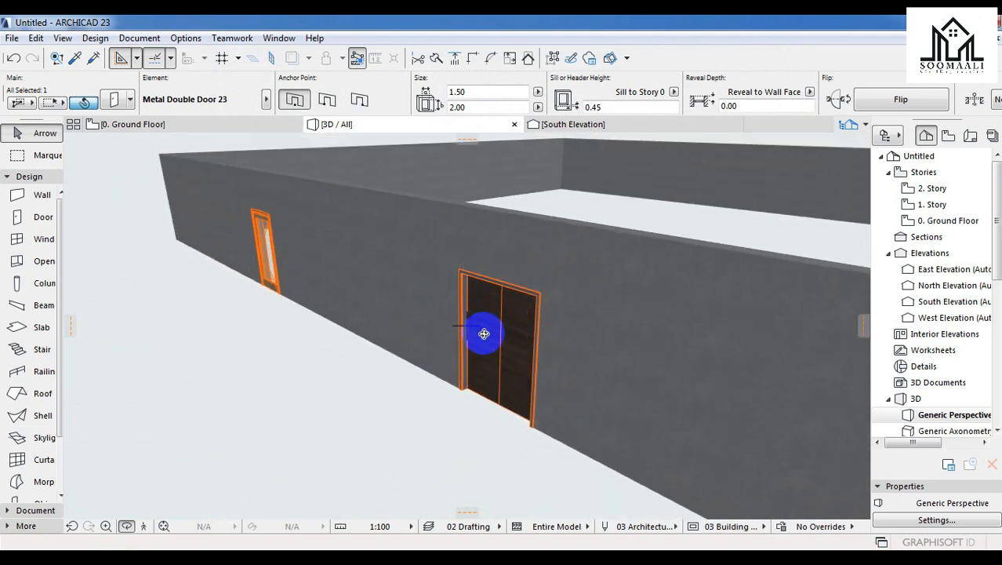
pyautogui.press('Escape')
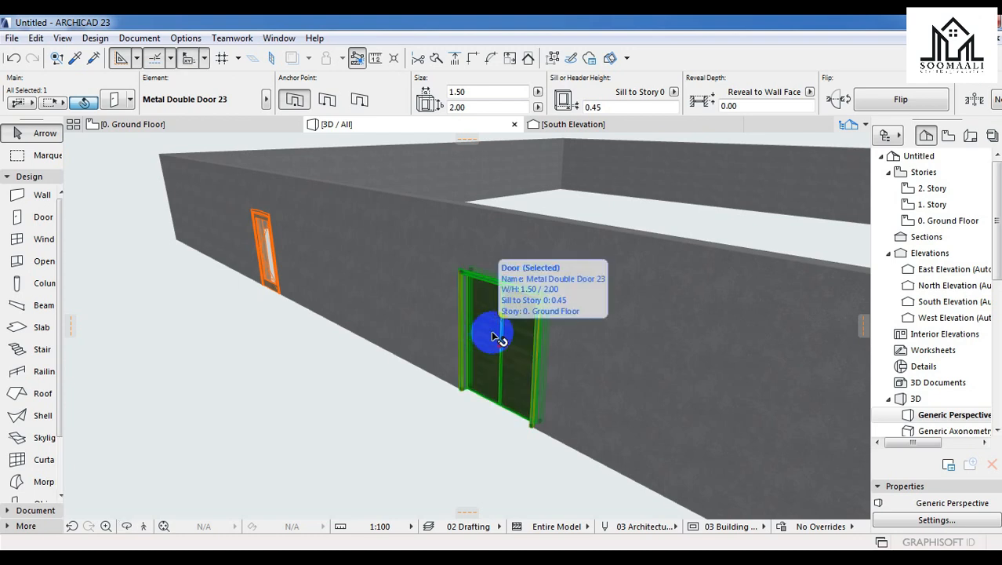
pyautogui.keyDown('shift'); pyautogui.moveTo(509, 287); pyautogui.dragTo(349, 316, button='middle'); pyautogui.keyUp('shift')
pyautogui.scroll(-1, 539, 270)
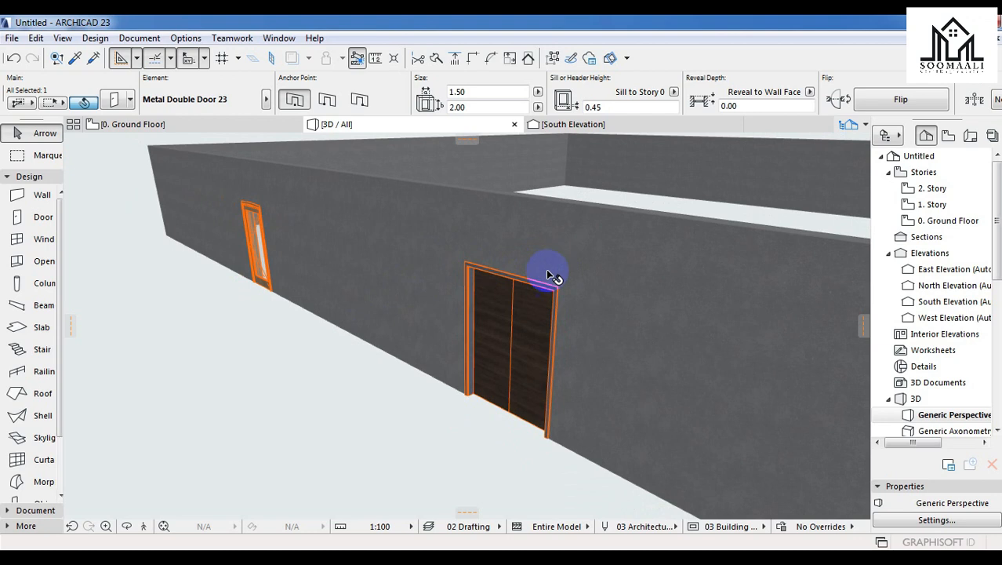
pyautogui.click(513, 356)
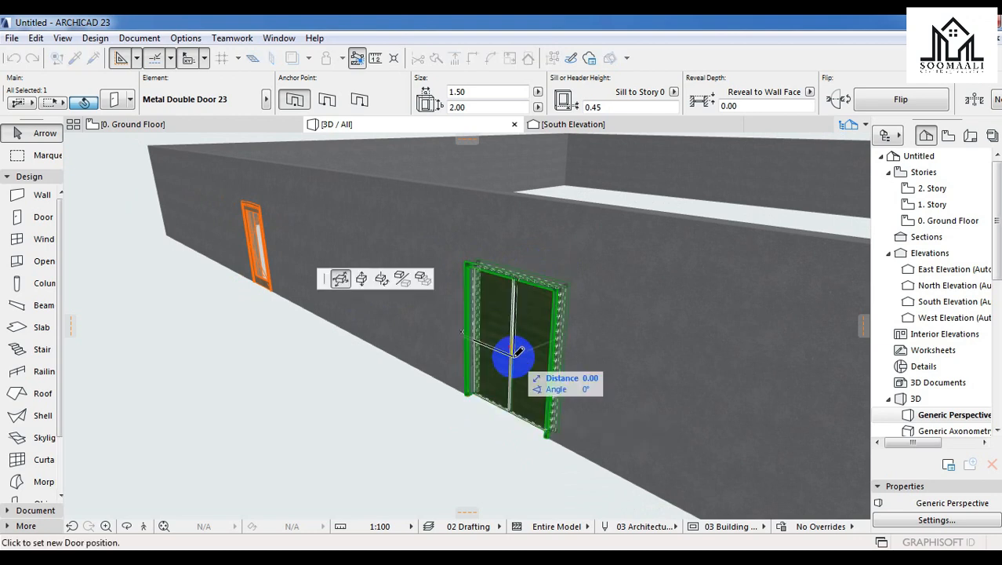
pyautogui.click(510, 361)
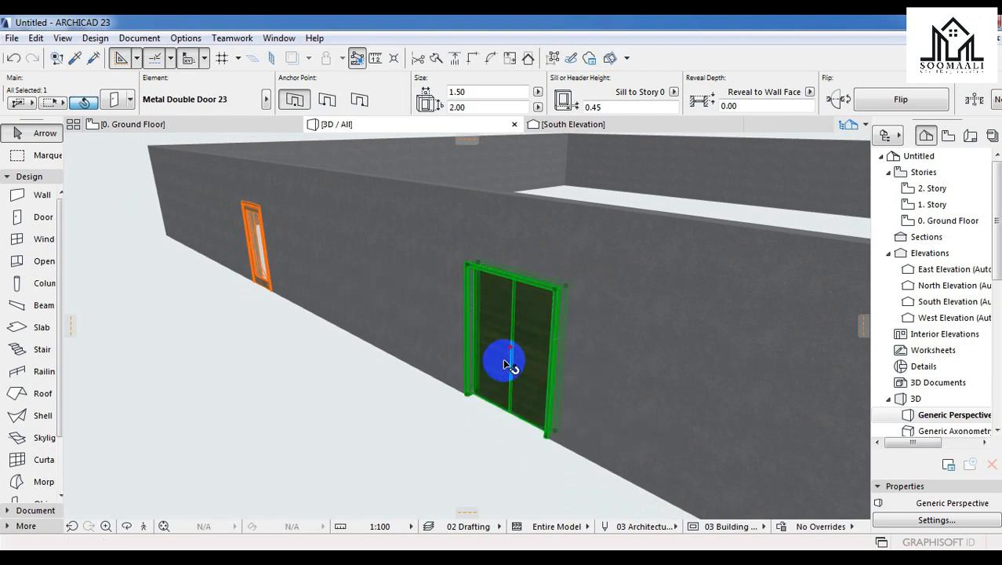
pyautogui.press('Escape')
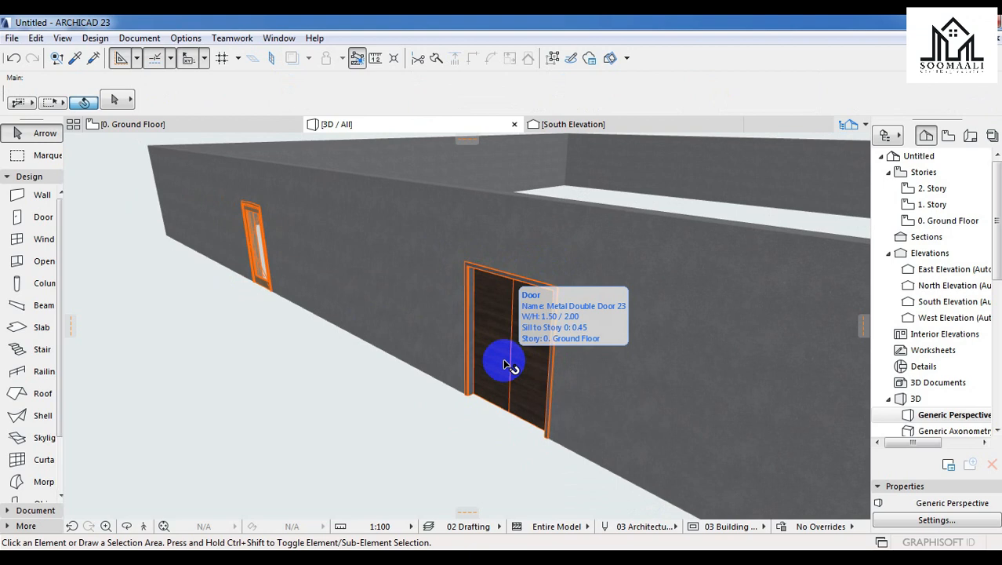
pyautogui.click(503, 338)
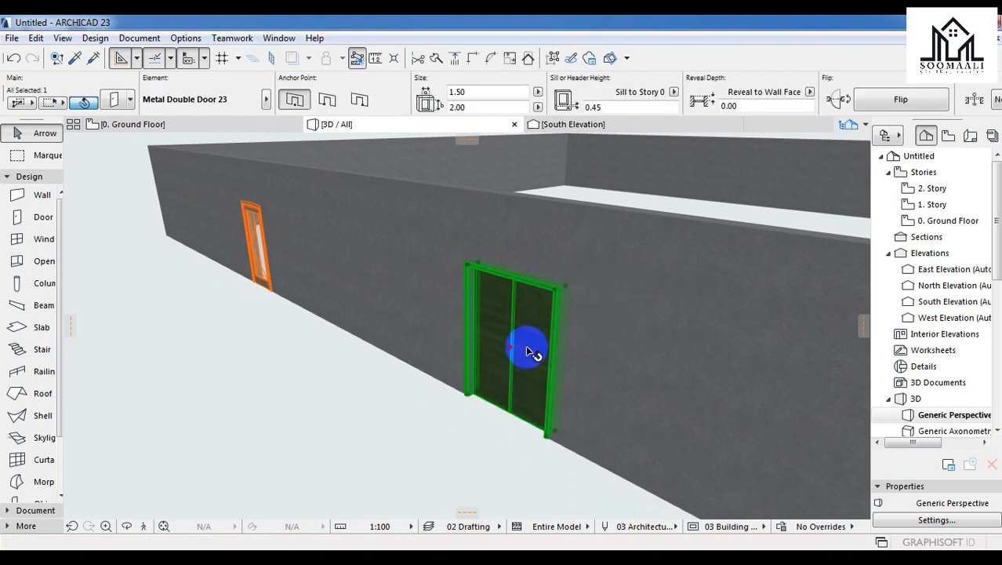
pyautogui.click(553, 296)
# - Select the arch door with transom in the 3D model and open its selection settings
pyautogui.scroll(-2, 598, 306)
pyautogui.keyDown('shift'); pyautogui.moveTo(667, 245); pyautogui.dragTo(477, 347, button='middle'); pyautogui.keyUp('shift')
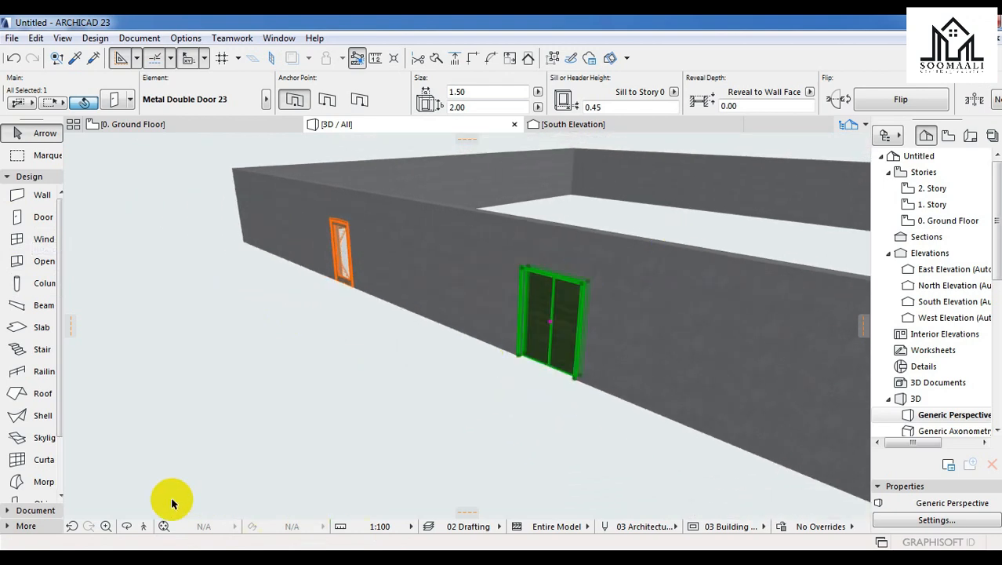
pyautogui.click(127, 526)
pyautogui.moveTo(278, 264); pyautogui.dragTo(569, 239)
pyautogui.moveTo(650, 188); pyautogui.dragTo(302, 261)
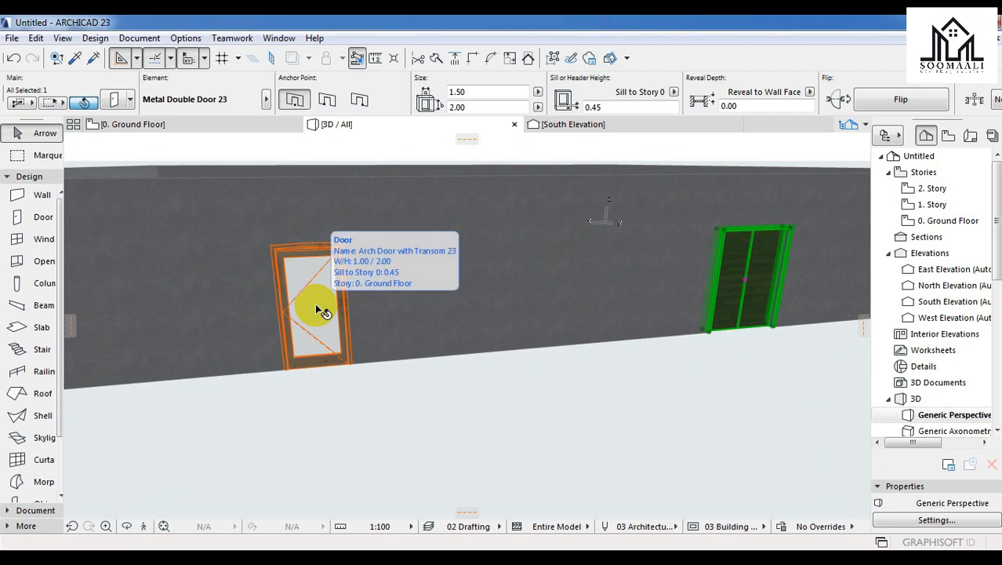
pyautogui.click(315, 308)
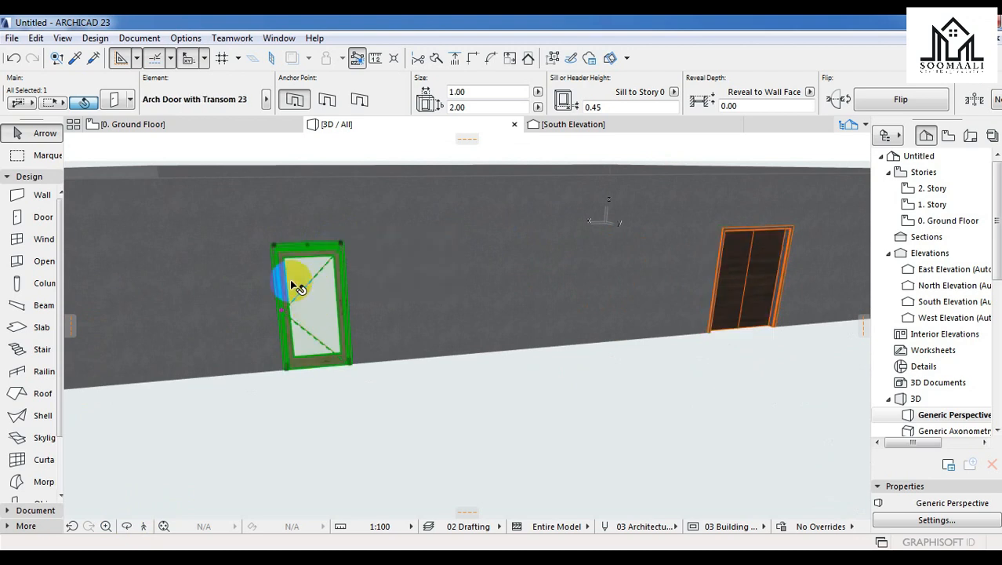
pyautogui.click(114, 100)
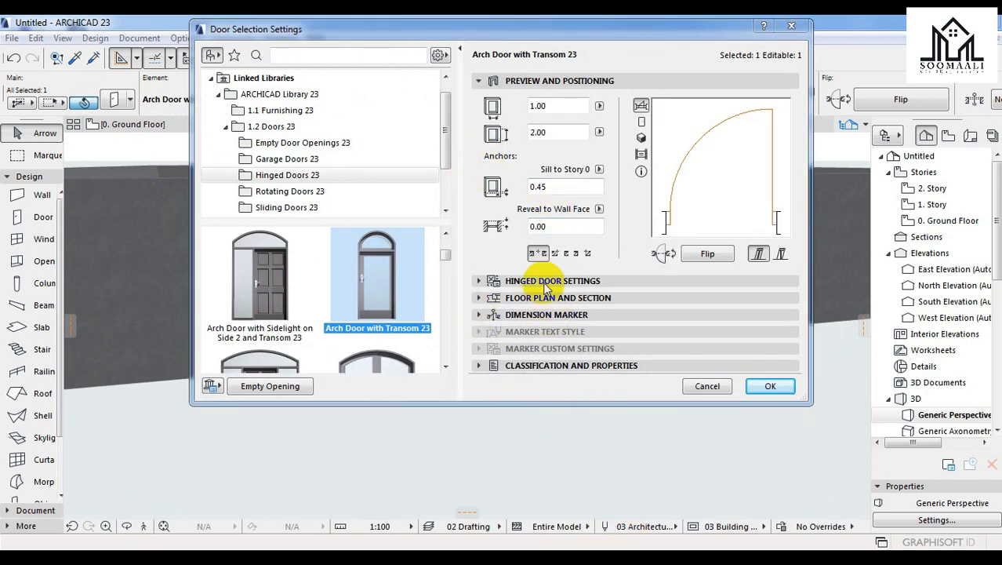
# - Open the arch door's hinged door settings and try Style 1 and H-V Grid as its leaf type
pyautogui.click(545, 281)
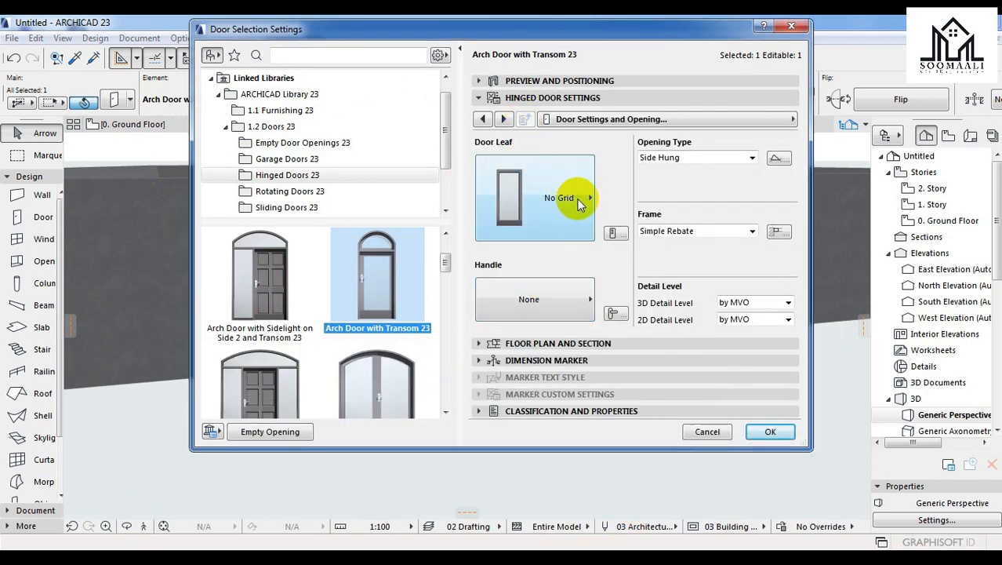
pyautogui.click(589, 201)
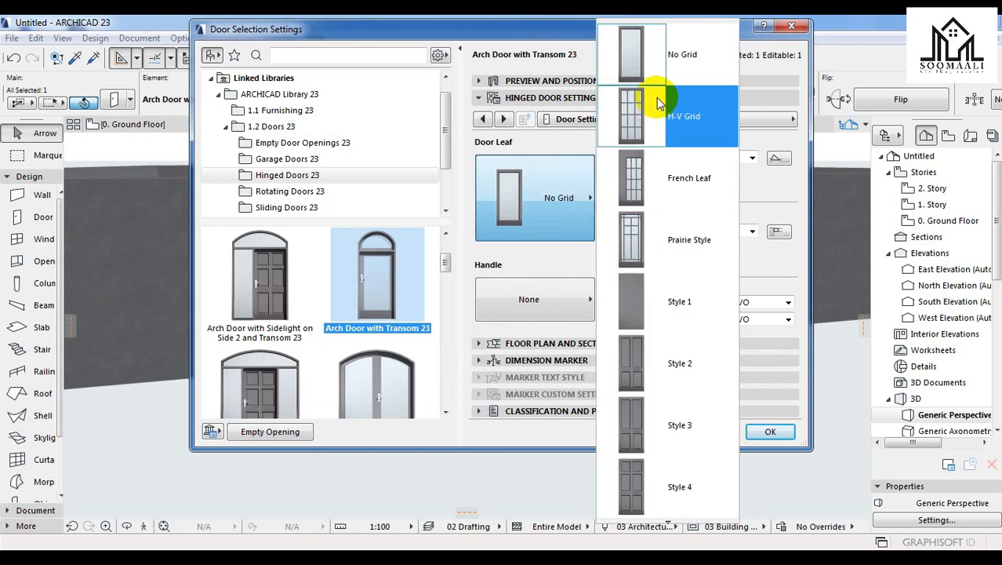
pyautogui.click(673, 307)
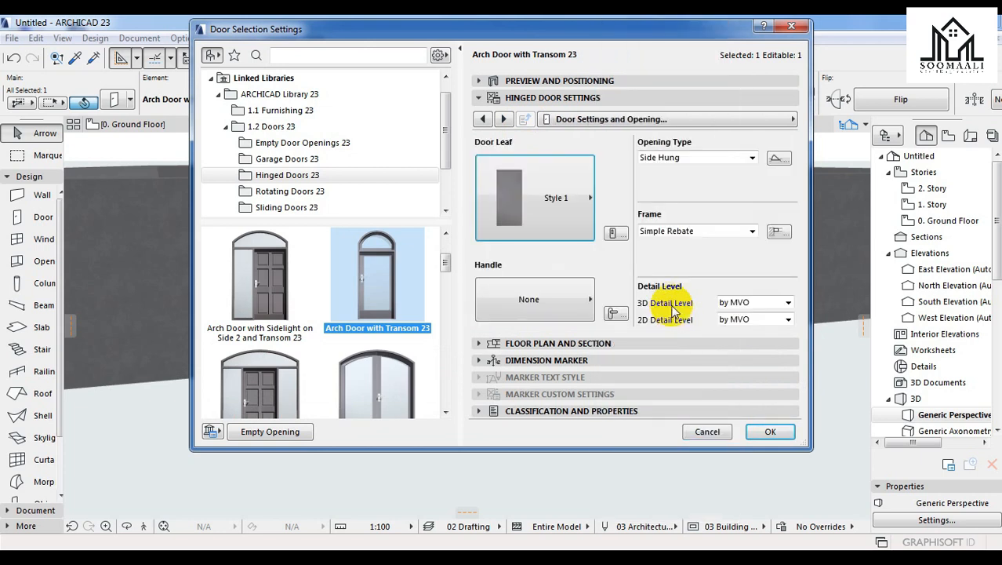
pyautogui.click(548, 196)
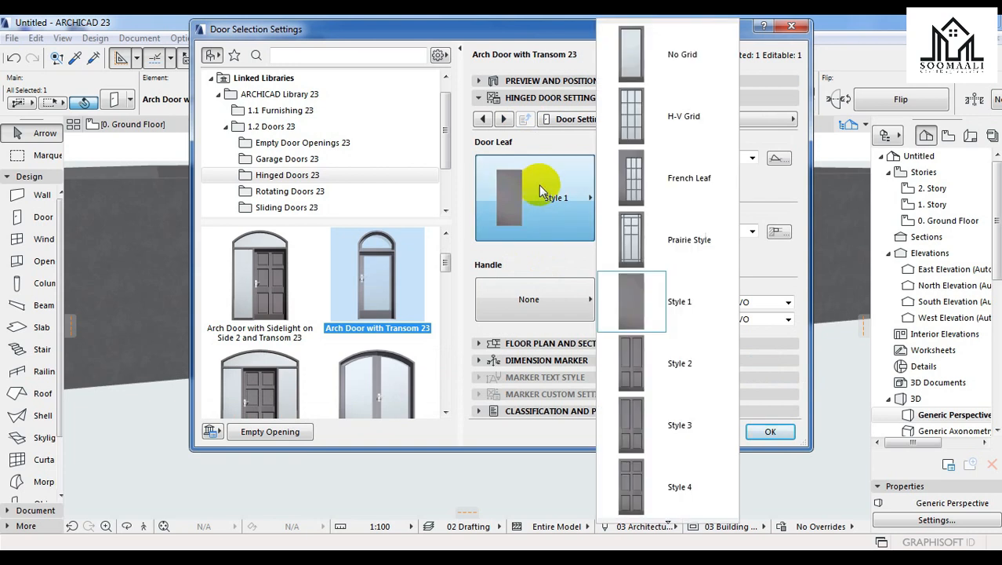
pyautogui.click(642, 120)
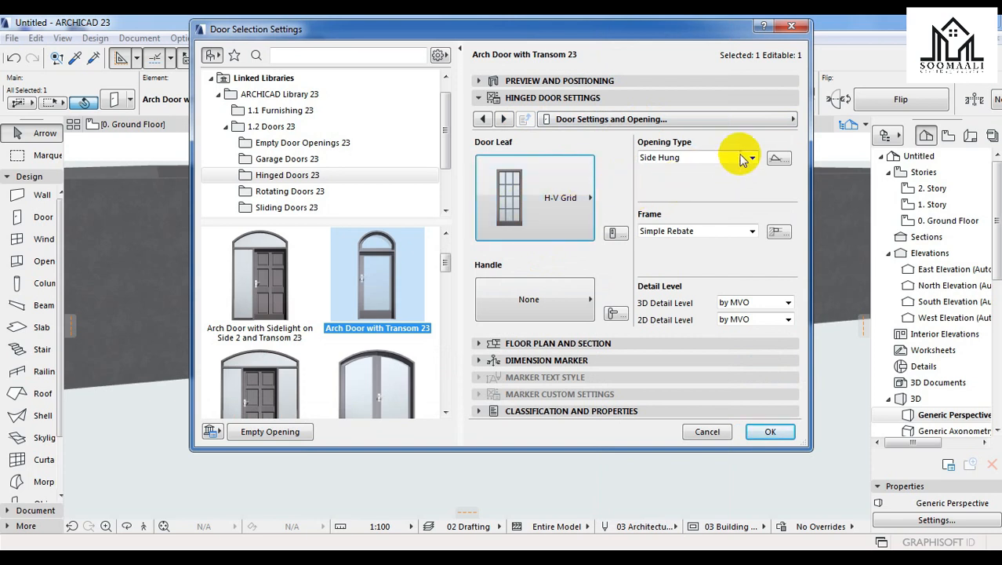
# - Browse the other leaf styles for the arch door and choose H-V Grid again
pyautogui.click(581, 197)
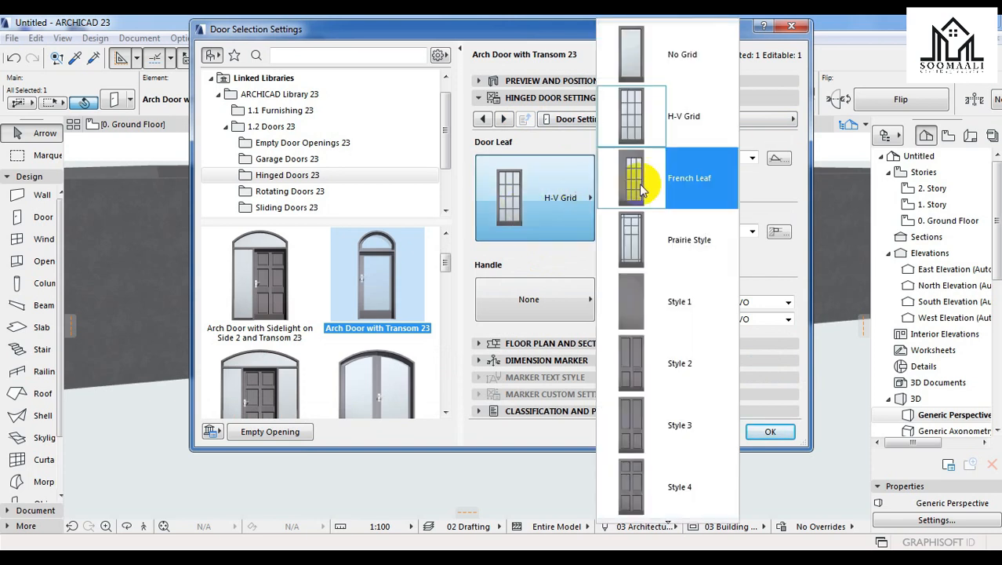
pyautogui.scroll(-8, 628, 196)
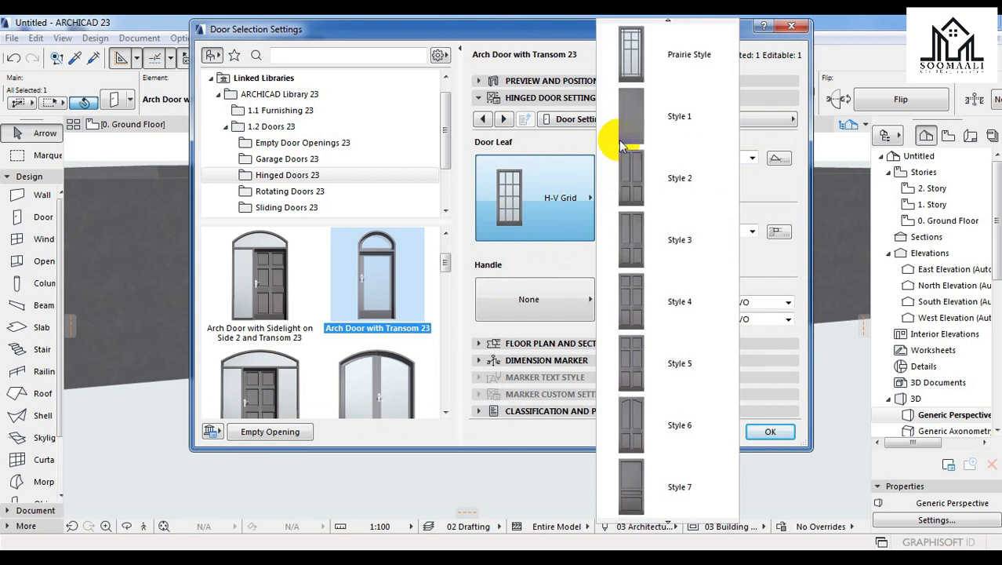
pyautogui.scroll(4, 663, 309)
pyautogui.scroll(4, 662, 251)
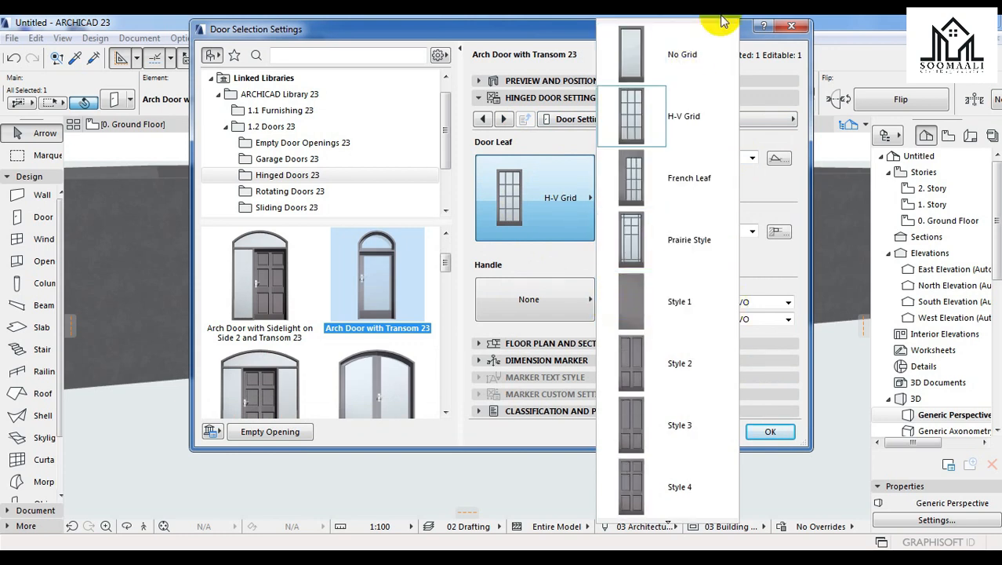
pyautogui.click(647, 124)
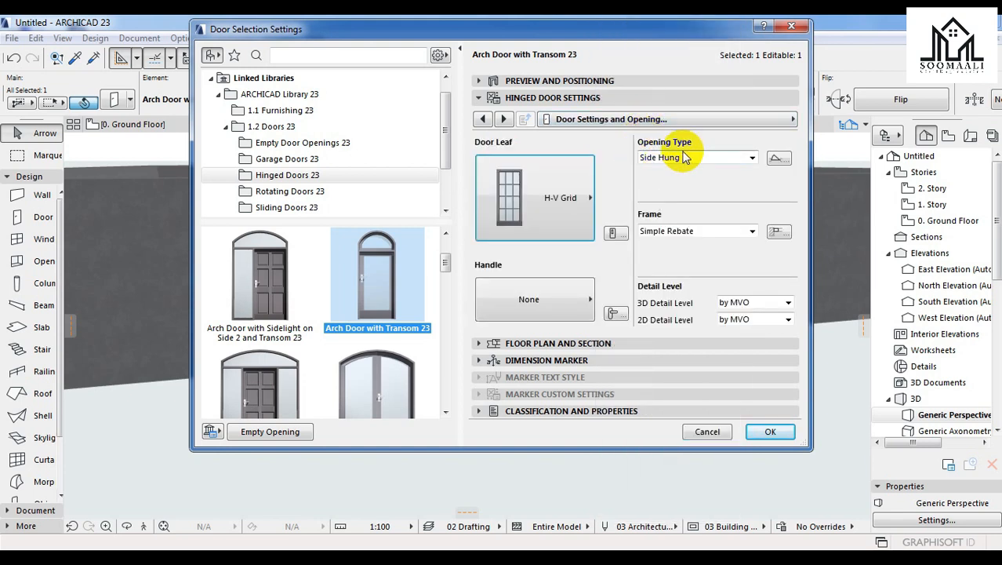
# - Set the arch door's leaf to the panelled Style 4
pyautogui.click(572, 195)
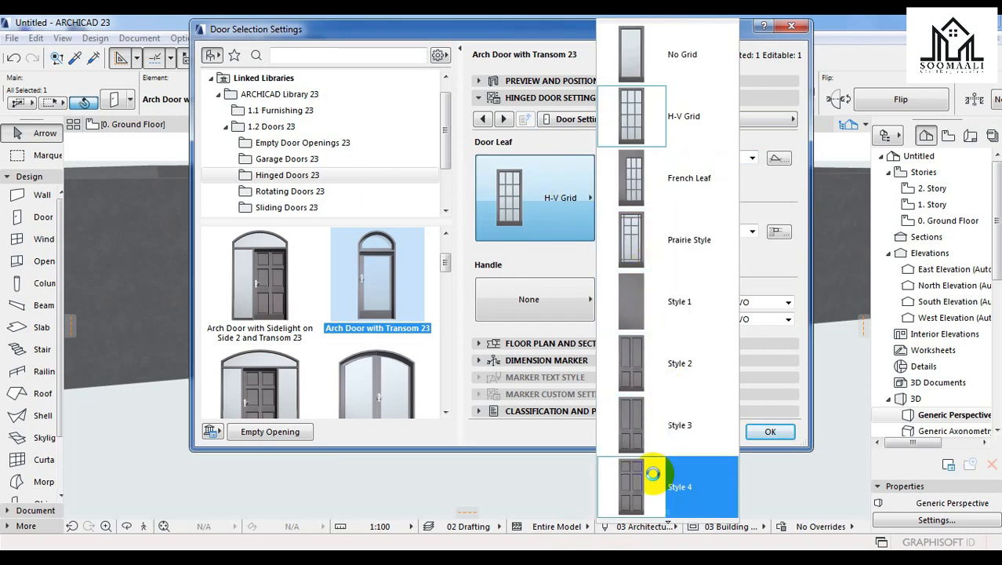
pyautogui.click(630, 484)
pyautogui.click(537, 179)
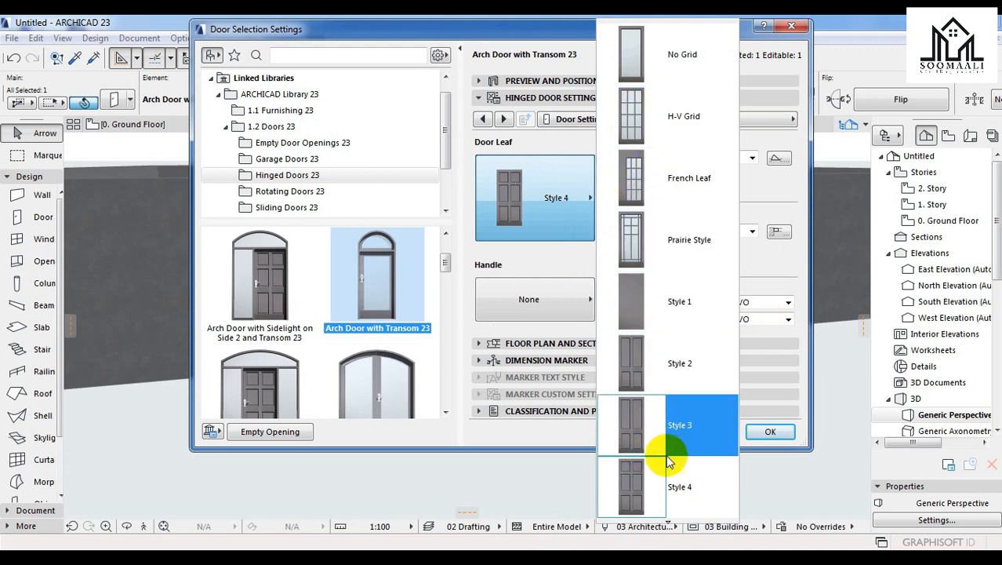
pyautogui.click(641, 487)
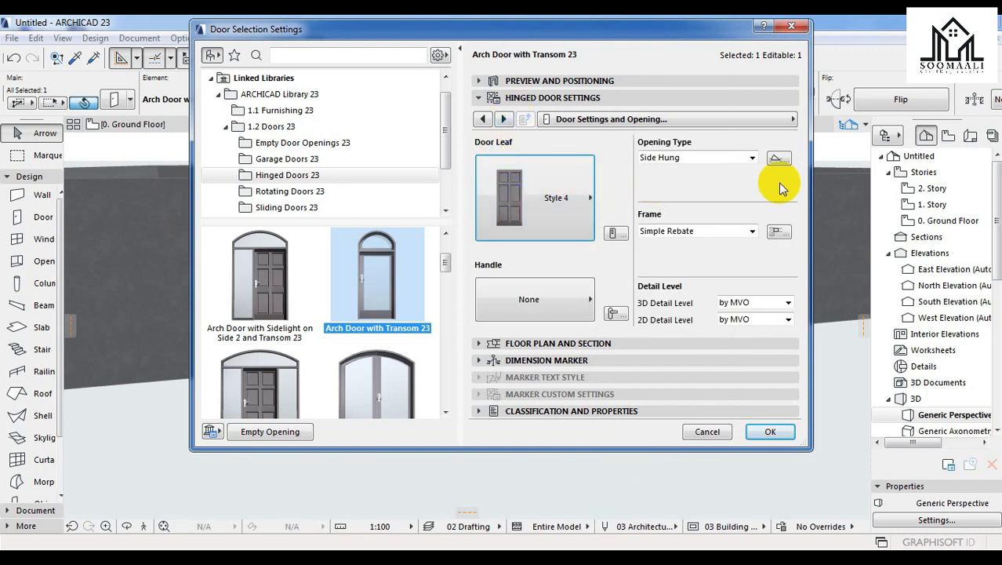
# - Look through the available handles and set the arch door's handle to Knob 1
pyautogui.click(545, 300)
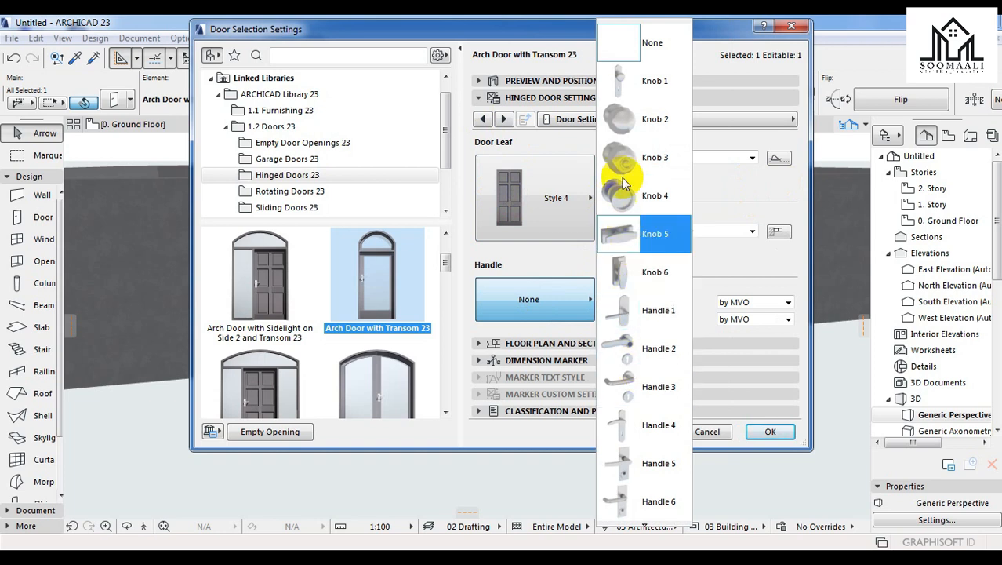
pyautogui.scroll(-4, 640, 329)
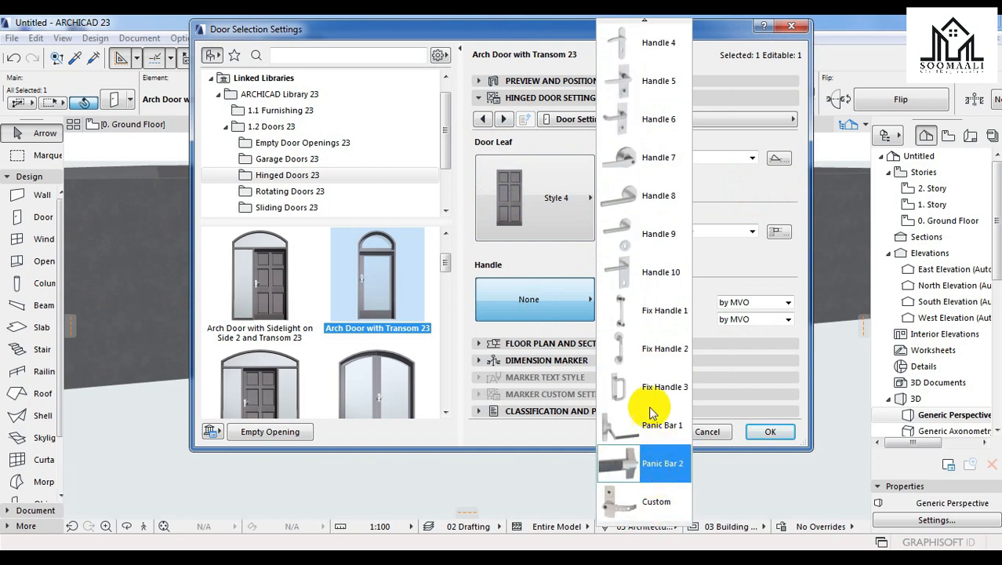
pyautogui.scroll(4, 649, 396)
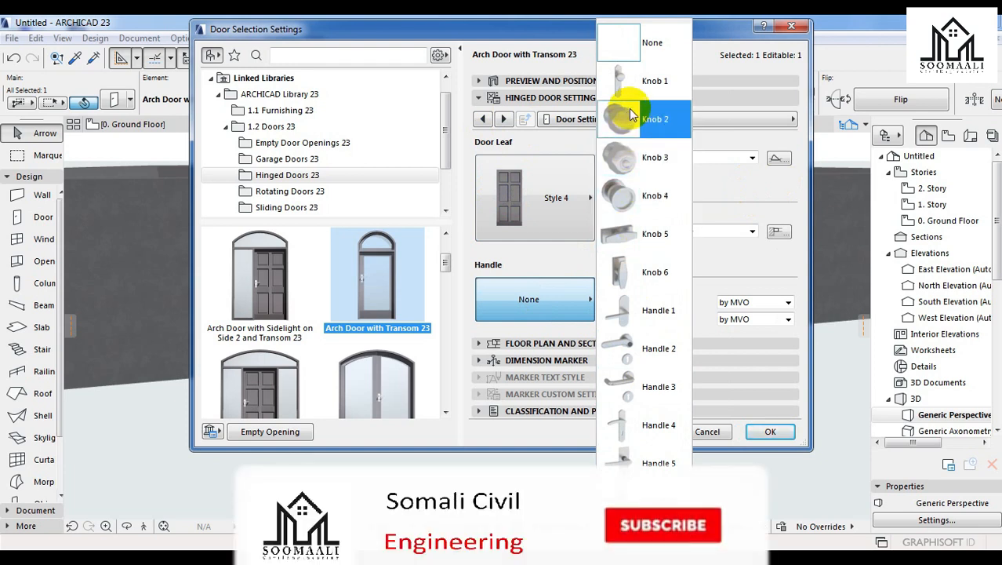
pyautogui.click(642, 80)
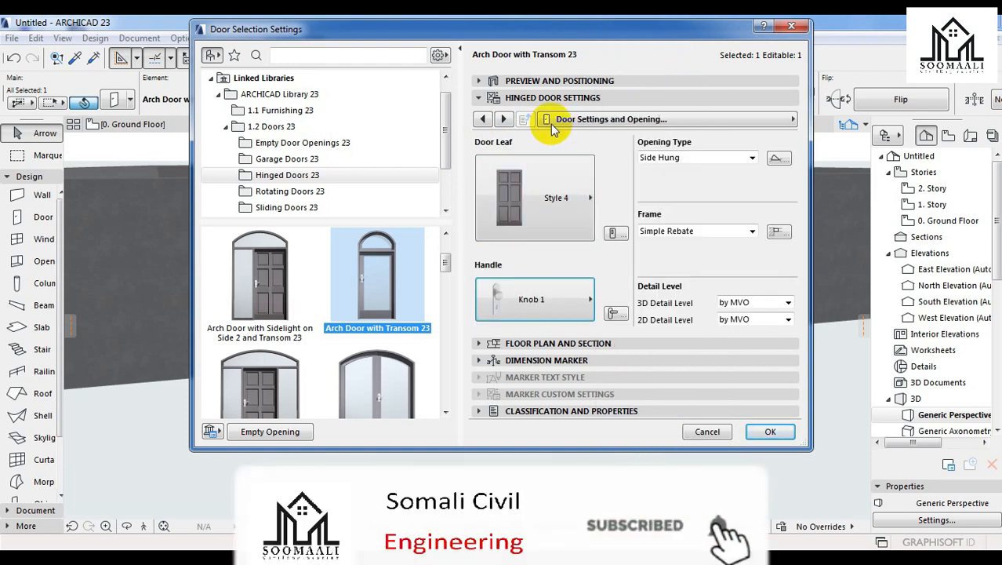
# - Review the arch door's frame dimensions, leaf type, handle and kick board, leaf and sash dimensions, and transom sash type
pyautogui.click(506, 119)
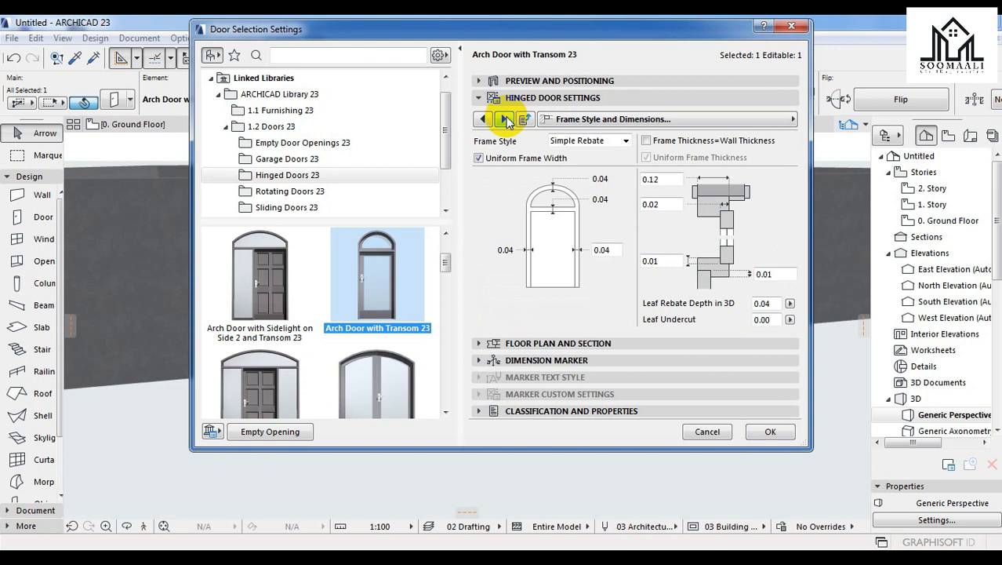
pyautogui.click(483, 119)
pyautogui.click(505, 119)
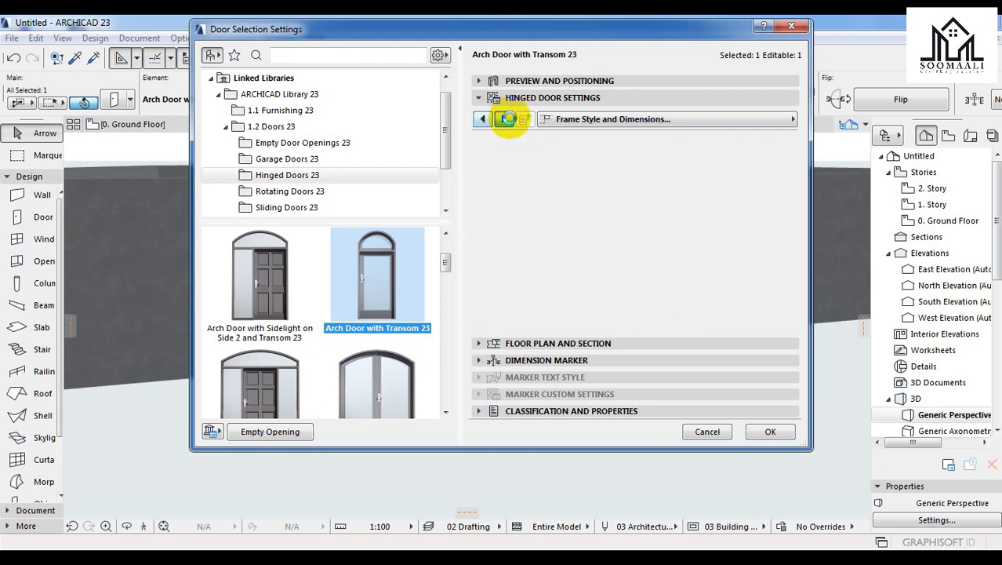
pyautogui.click(506, 120)
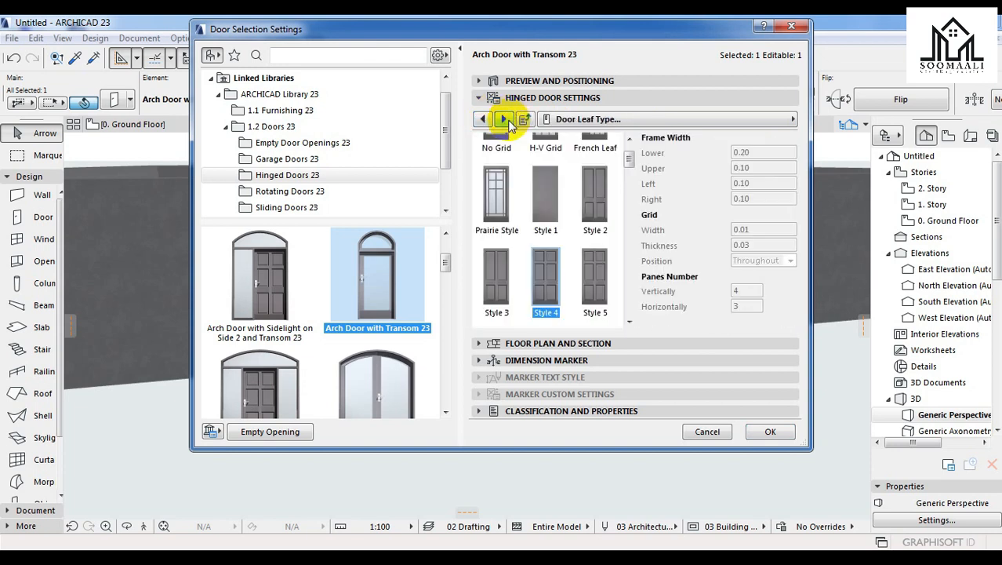
pyautogui.click(504, 119)
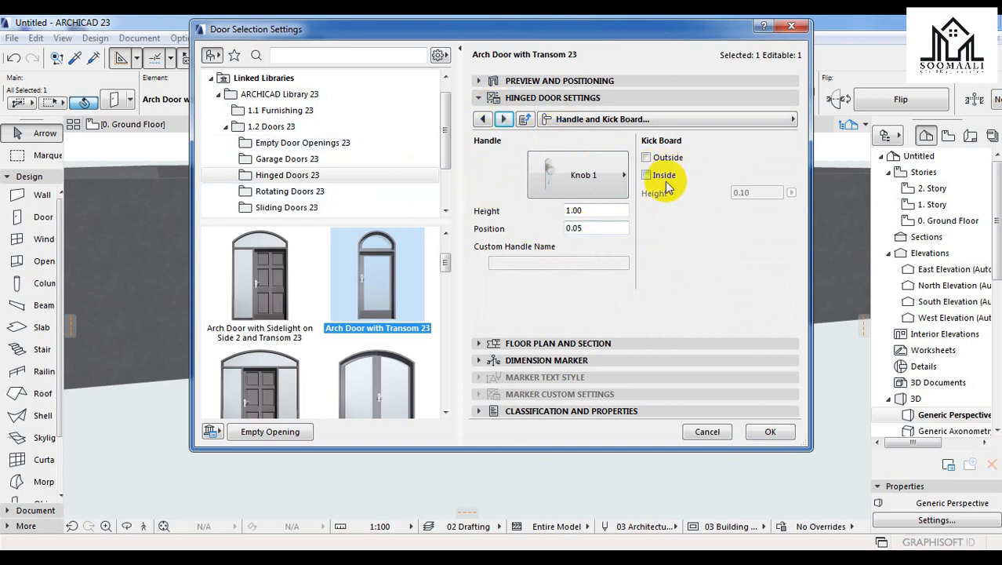
pyautogui.click(503, 119)
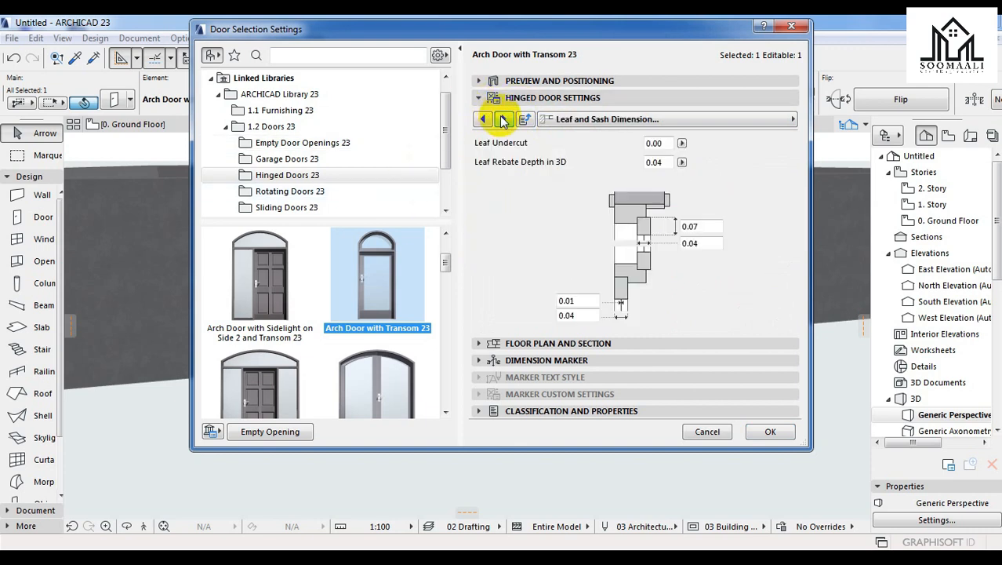
pyautogui.click(505, 119)
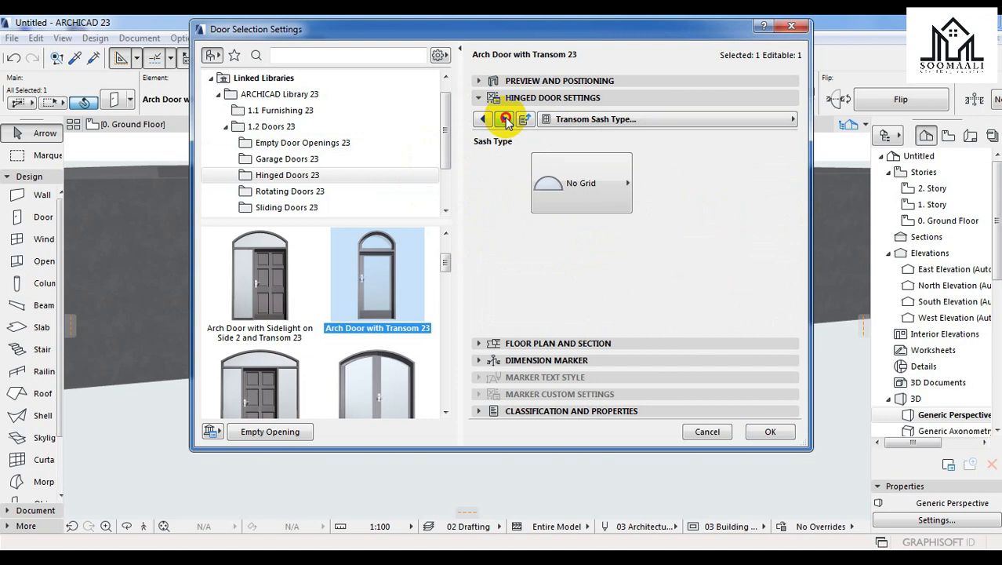
# - Override the model view options for the door's 3D projections and turn off its opening line, leaving the transom's opening lines as they are
pyautogui.click(506, 120)
pyautogui.click(506, 120)
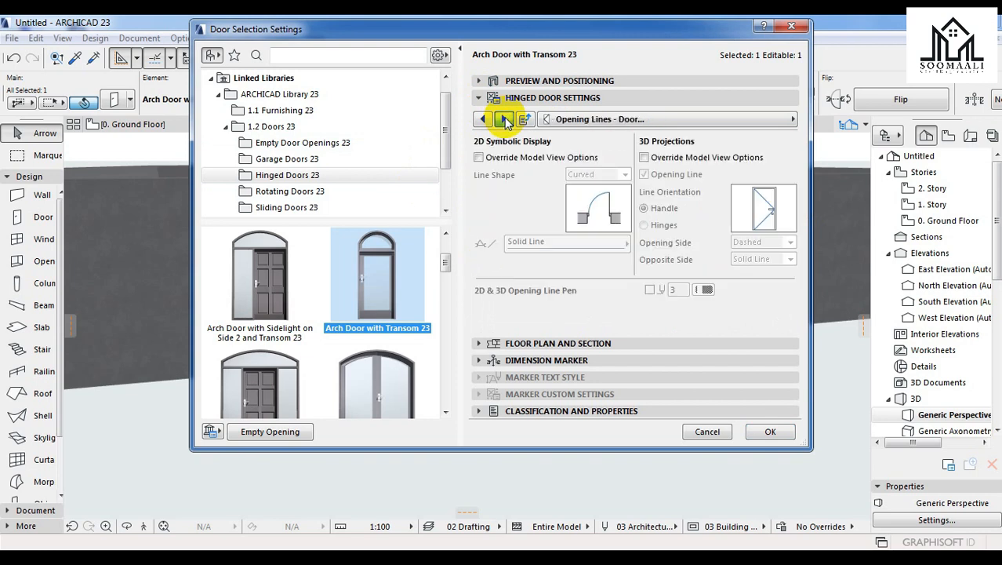
pyautogui.click(644, 158)
pyautogui.click(644, 174)
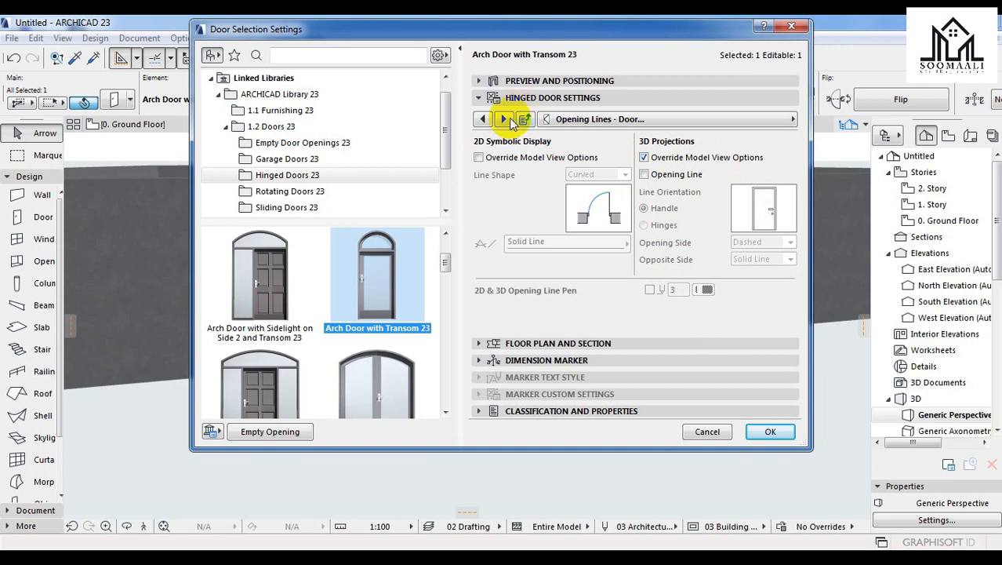
pyautogui.click(506, 120)
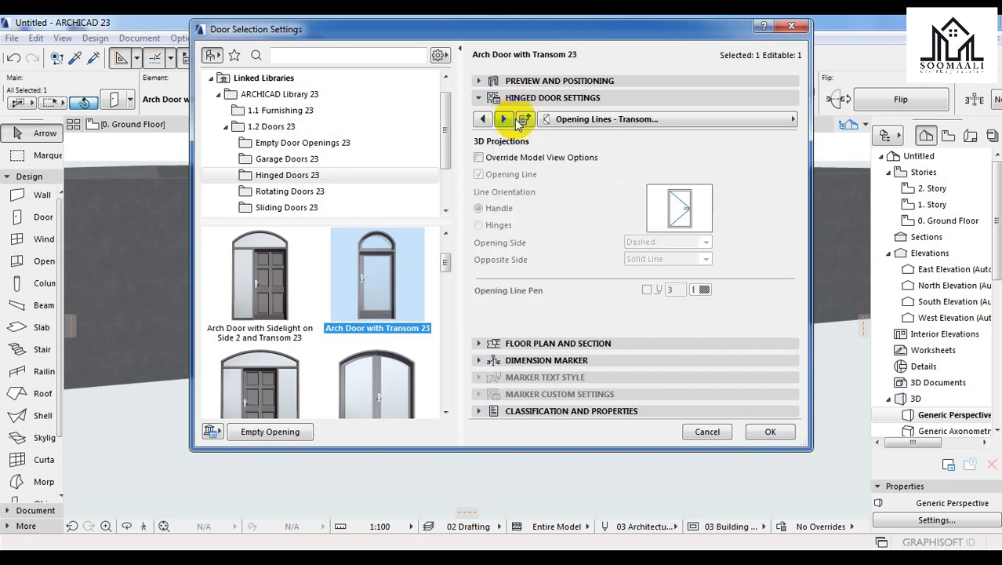
pyautogui.click(483, 119)
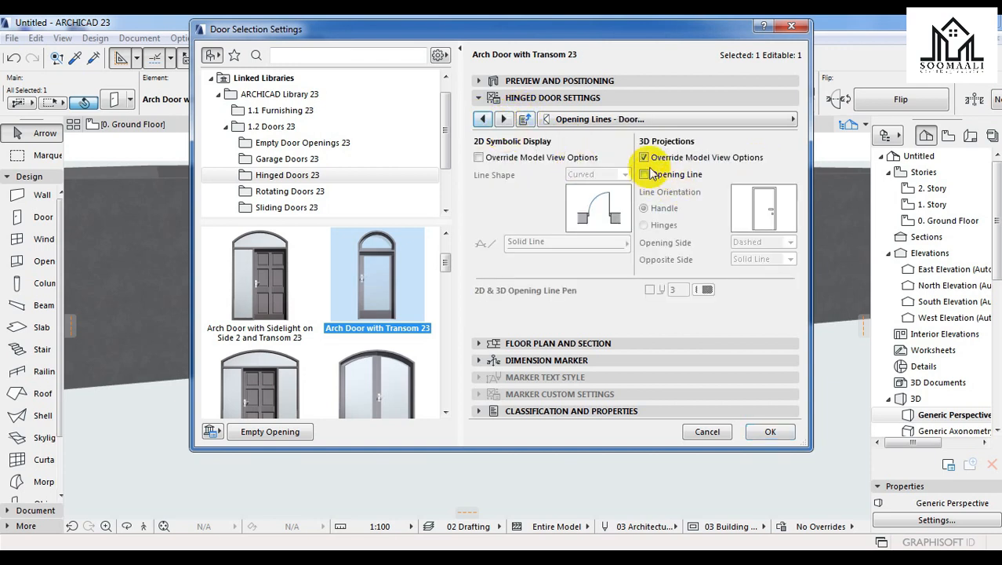
pyautogui.click(504, 119)
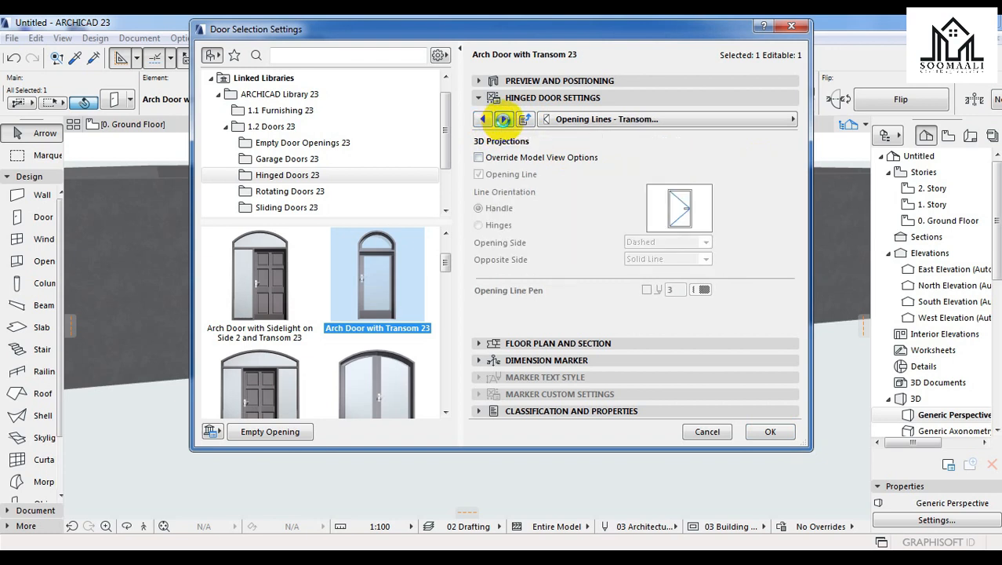
# - Set the arch door's leaf glass surface to Wood - Walnut Horizontal in the model attributes
pyautogui.click(504, 120)
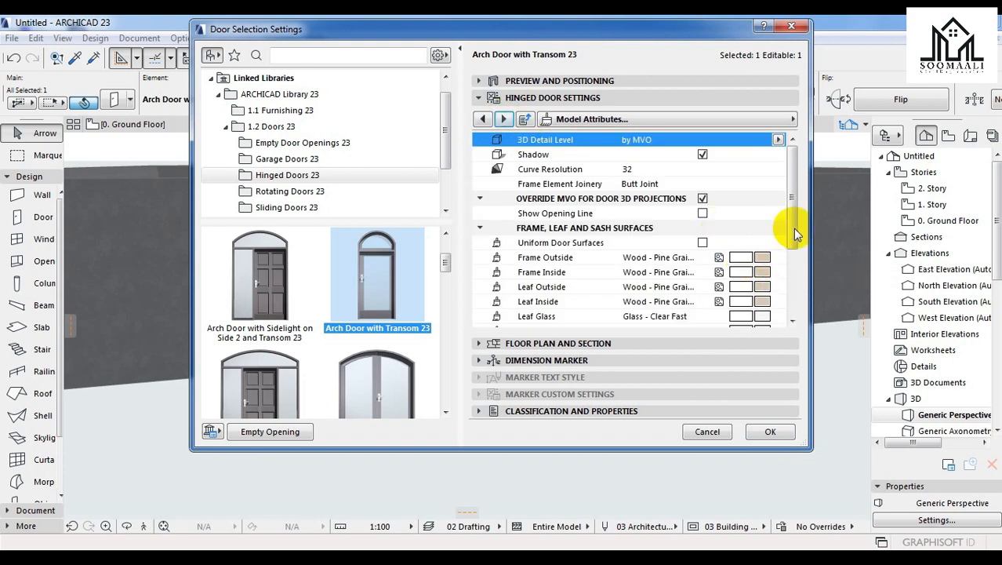
pyautogui.moveTo(793, 225); pyautogui.dragTo(788, 257)
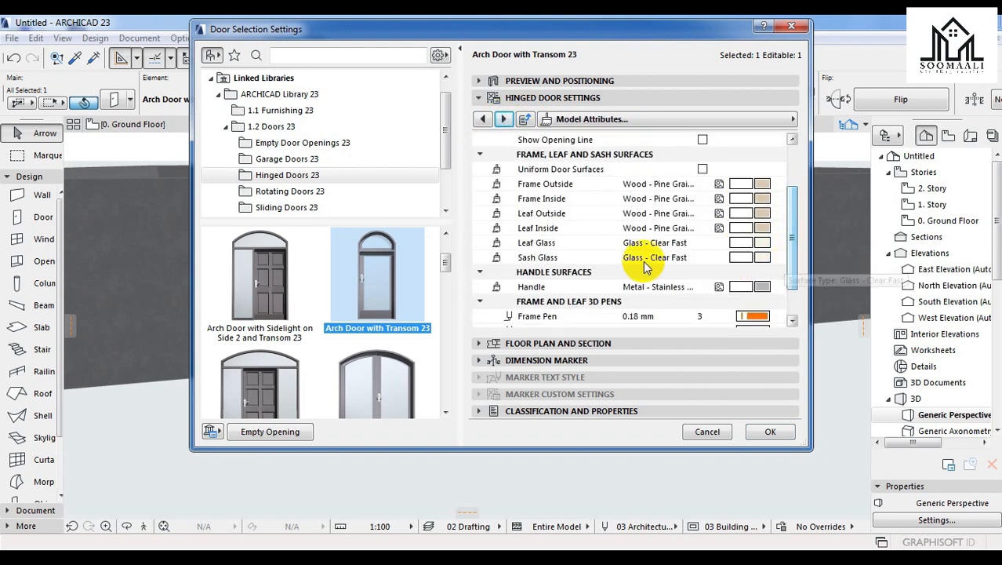
pyautogui.click(764, 245)
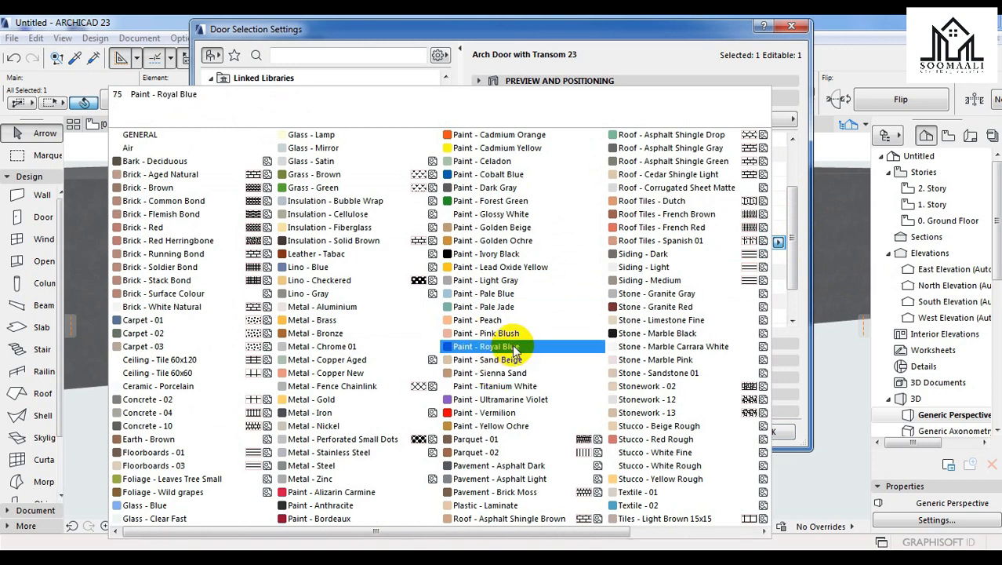
pyautogui.scroll(-1, 631, 306)
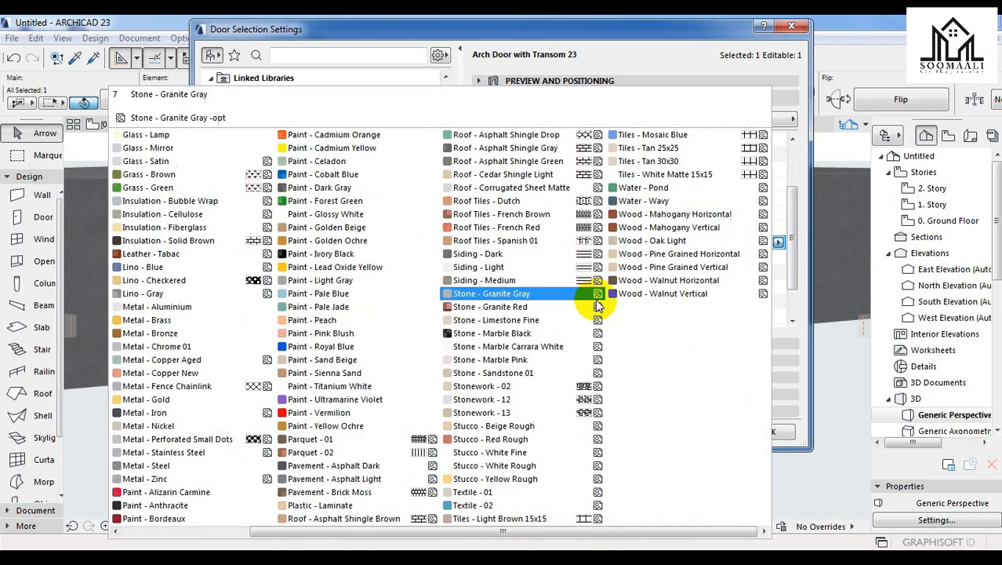
pyautogui.click(663, 280)
# - Set the arch door's frame and leaf surfaces to Wood - Walnut Horizontal and its sash glass to Wood - Walnut Vertical, and apply the settings
pyautogui.click(762, 183)
pyautogui.click(712, 260)
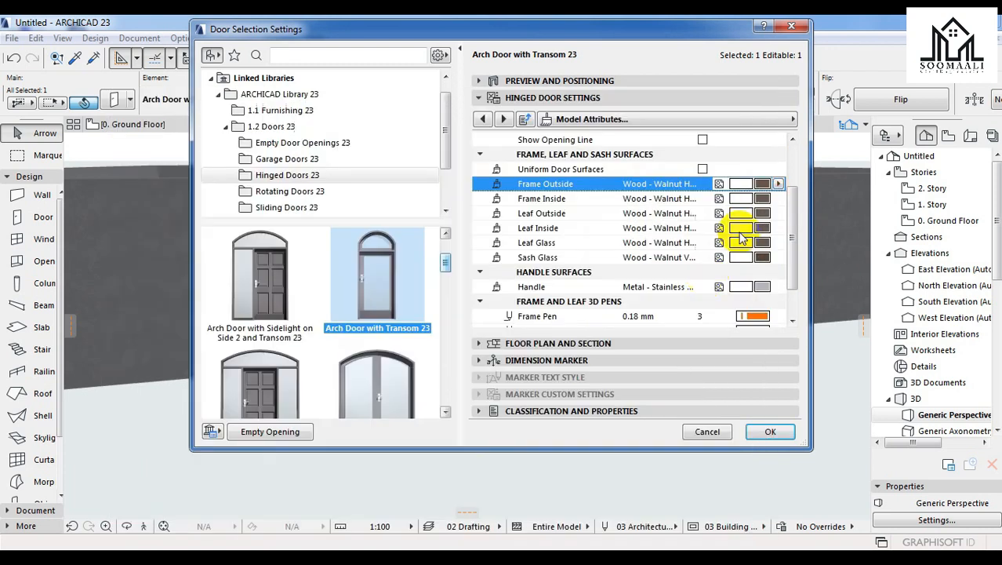
pyautogui.scroll(-1, 749, 251)
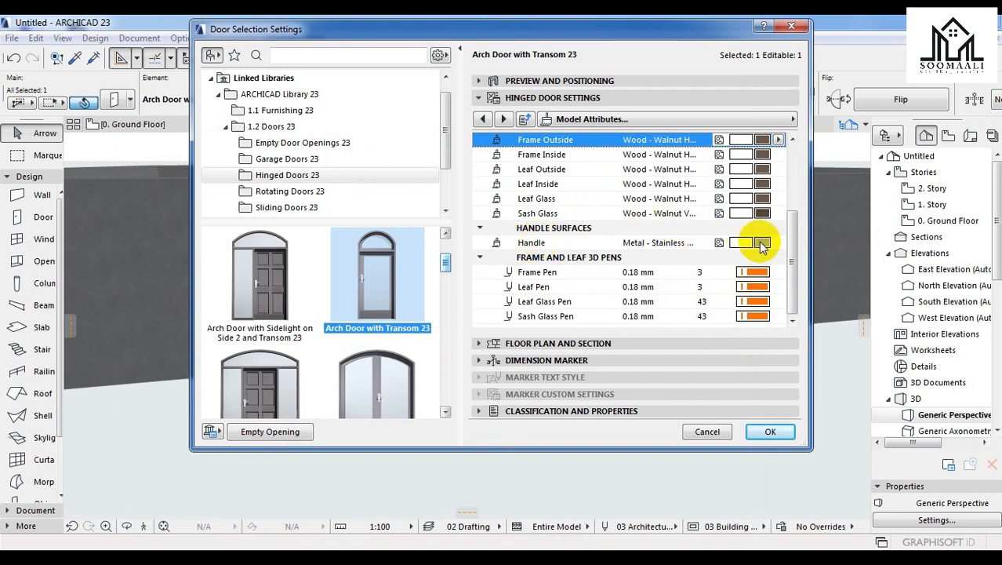
pyautogui.click(770, 433)
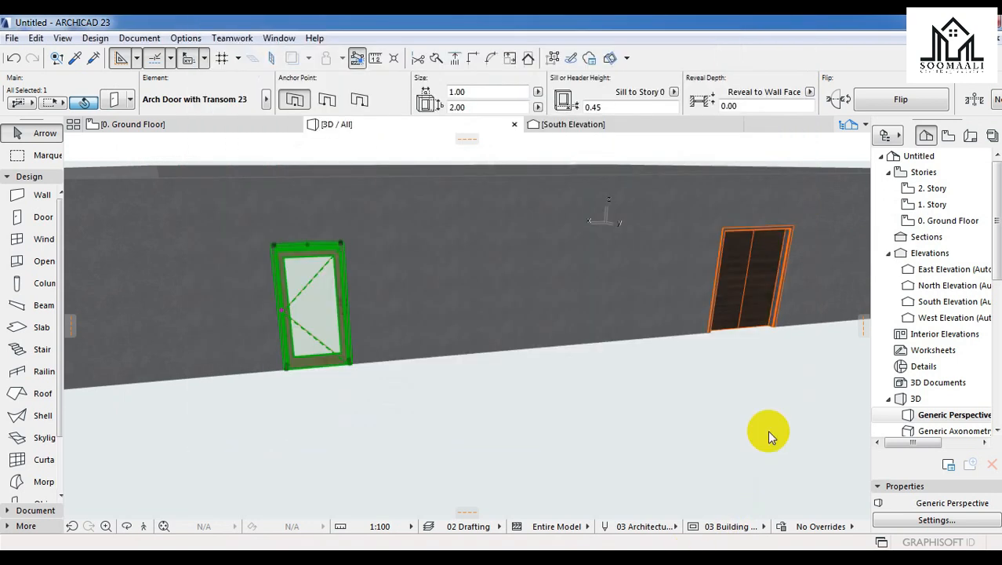
pyautogui.scroll(10, 286, 293)
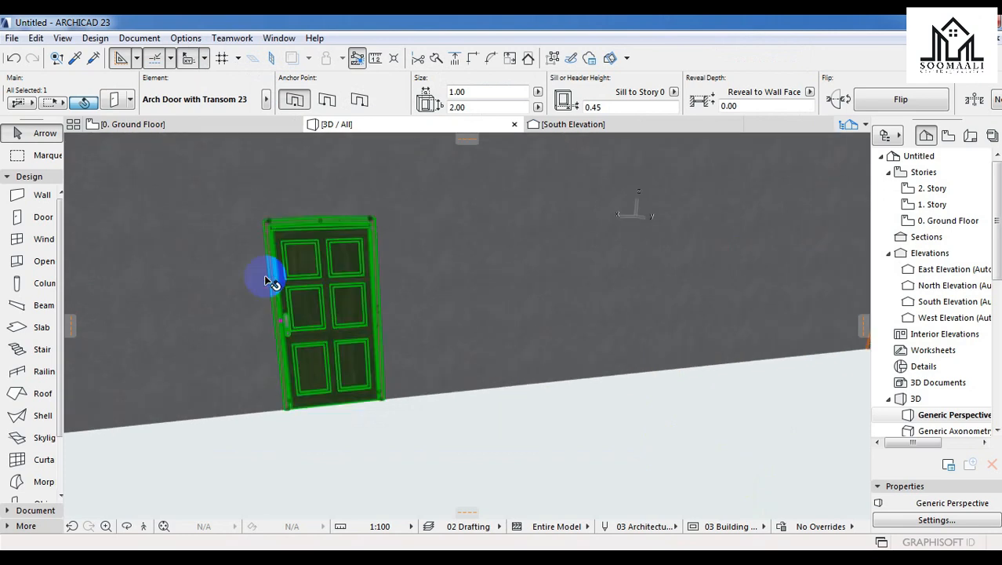
# - Inspect the arch door's walnut surfaces, leaf panels and handle in 3D, up close and from several angles around the wall
pyautogui.scroll(-10, 335, 341)
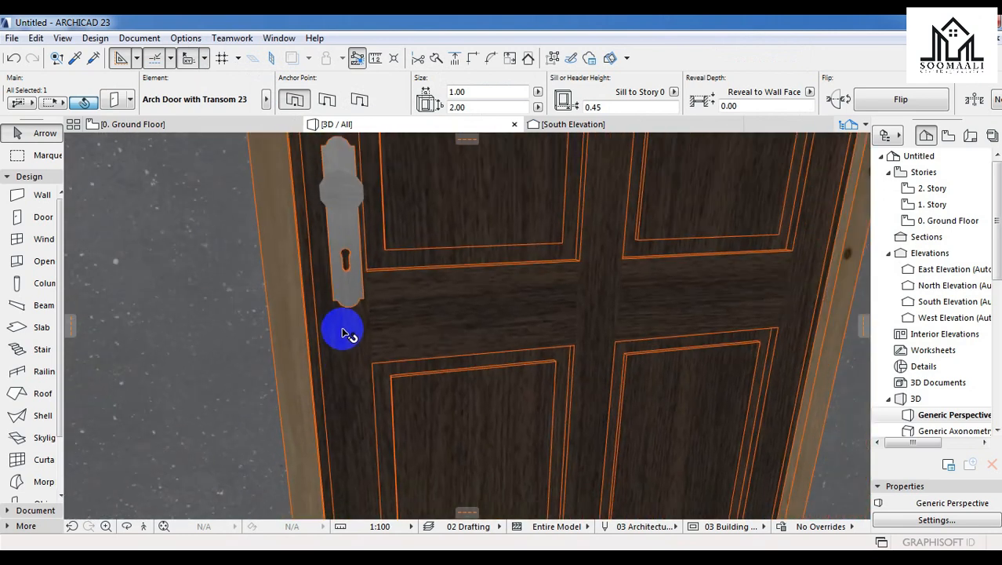
pyautogui.scroll(-2, 502, 180)
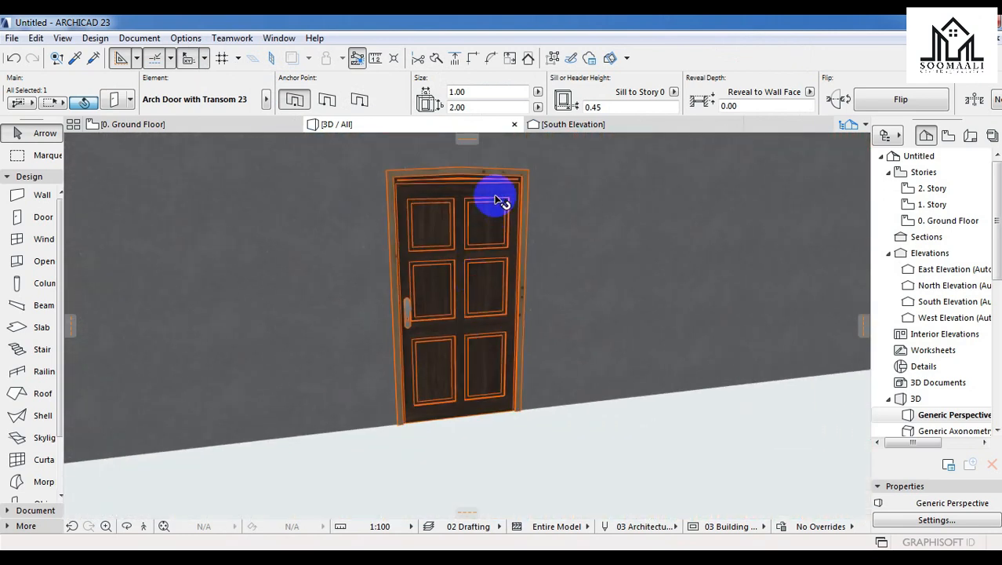
pyautogui.scroll(-3, 502, 468)
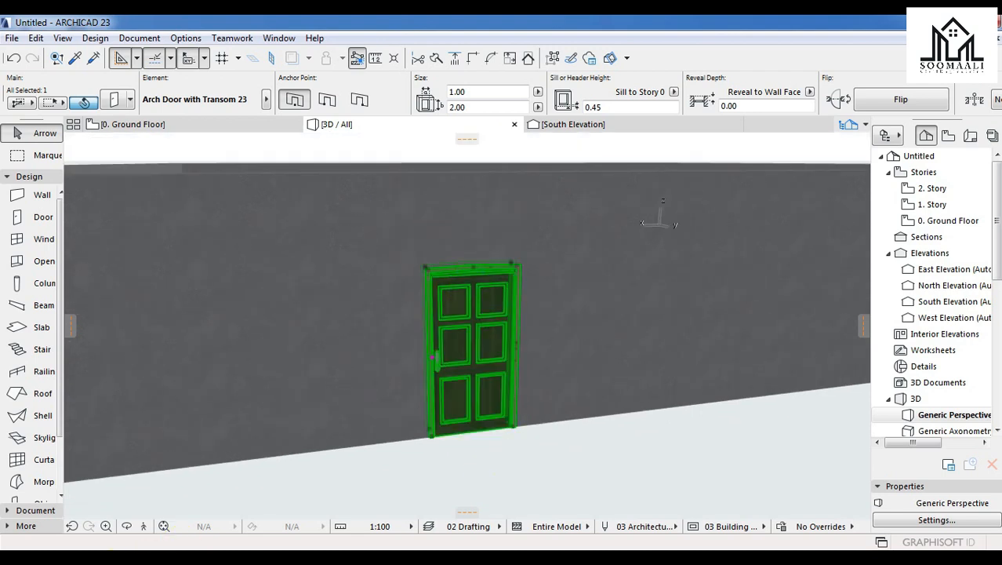
pyautogui.click(127, 526)
pyautogui.moveTo(620, 454); pyautogui.dragTo(515, 504)
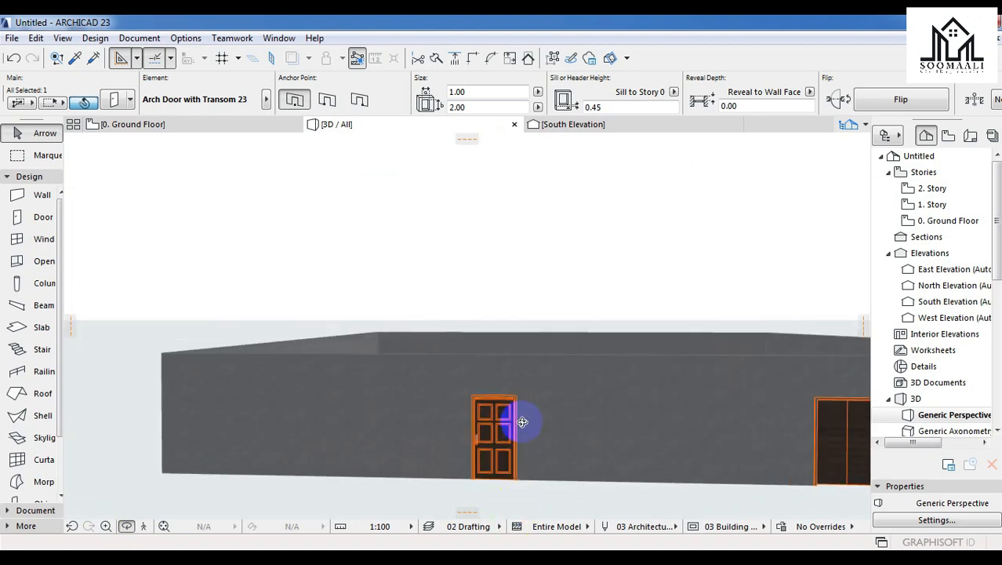
pyautogui.moveTo(498, 378); pyautogui.dragTo(415, 496)
pyautogui.moveTo(384, 425); pyautogui.dragTo(470, 503)
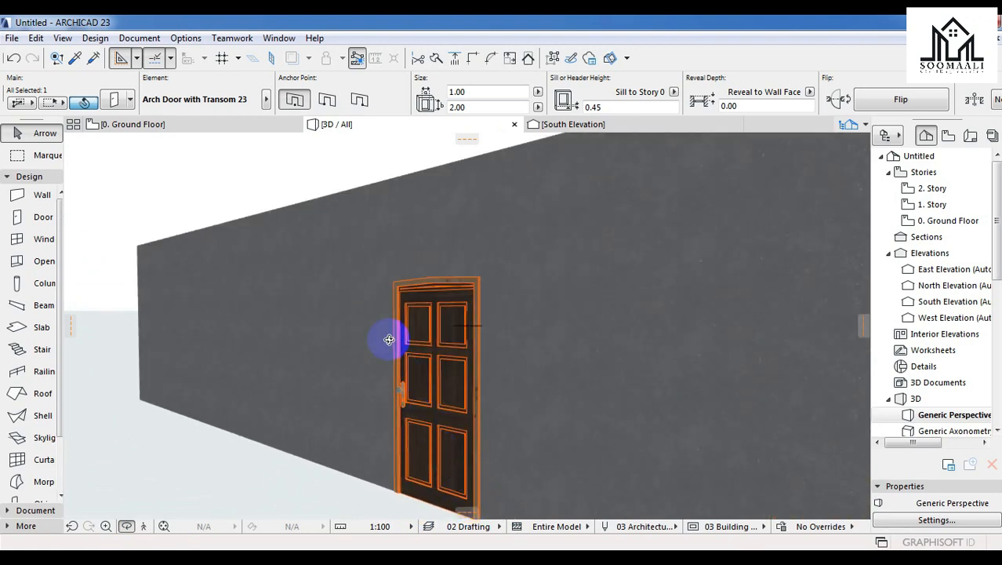
pyautogui.scroll(6, 389, 340)
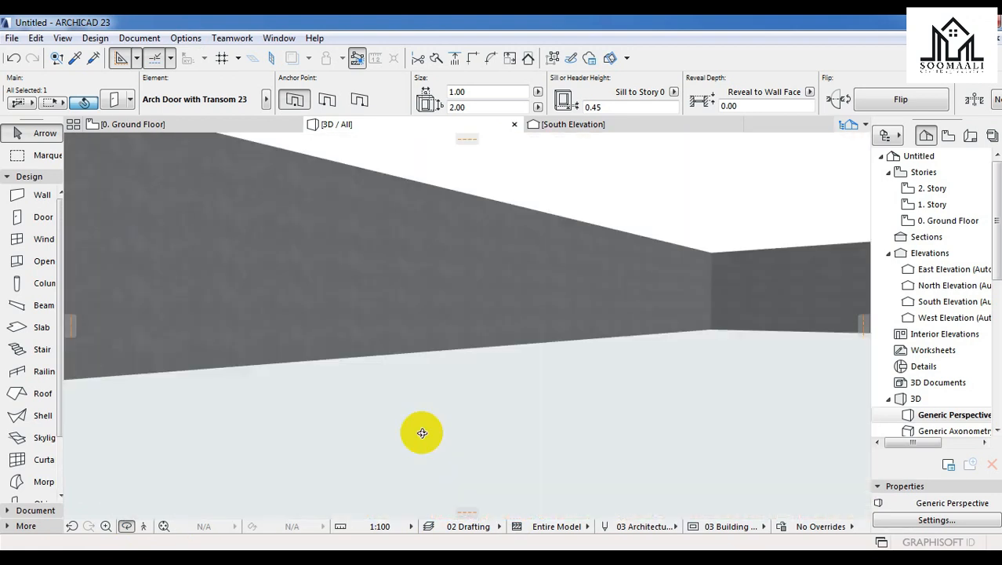
pyautogui.scroll(-6, 425, 426)
pyautogui.moveTo(454, 395); pyautogui.dragTo(374, 425)
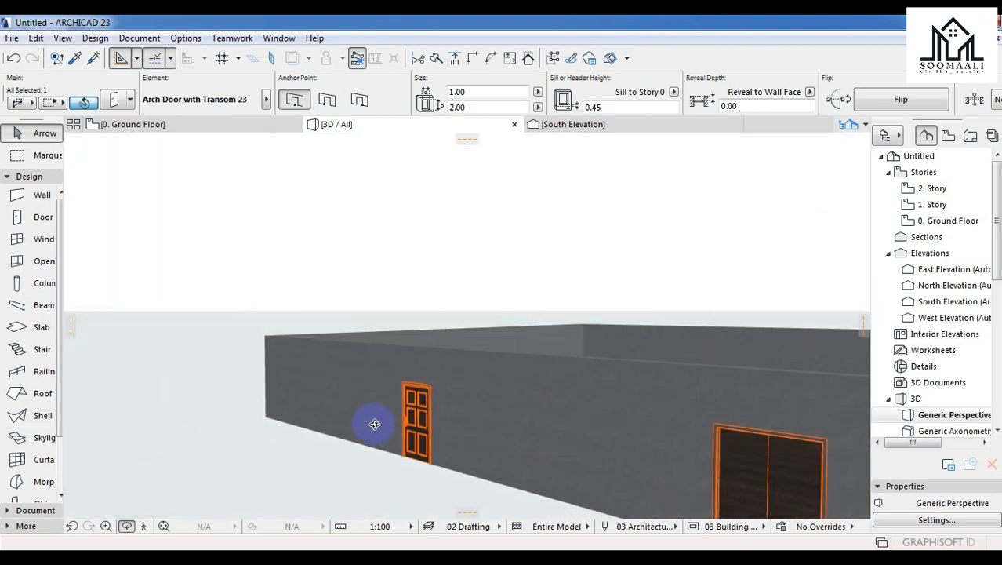
pyautogui.scroll(-2, 374, 424)
pyautogui.scroll(-2, 405, 424)
pyautogui.scroll(5, 394, 409)
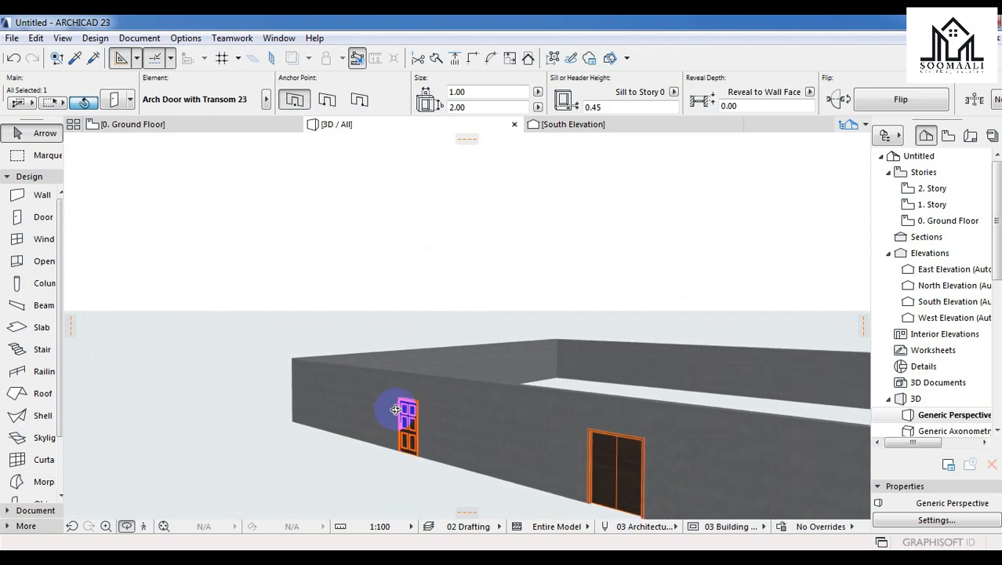
pyautogui.scroll(1, 377, 462)
pyautogui.scroll(-2, 372, 404)
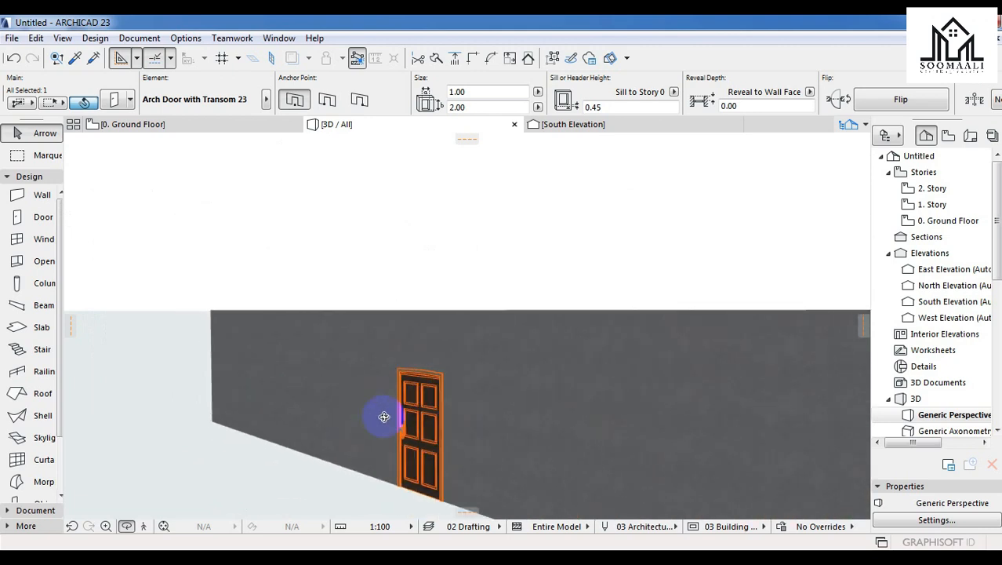
pyautogui.scroll(2, 399, 419)
pyautogui.scroll(3, 402, 419)
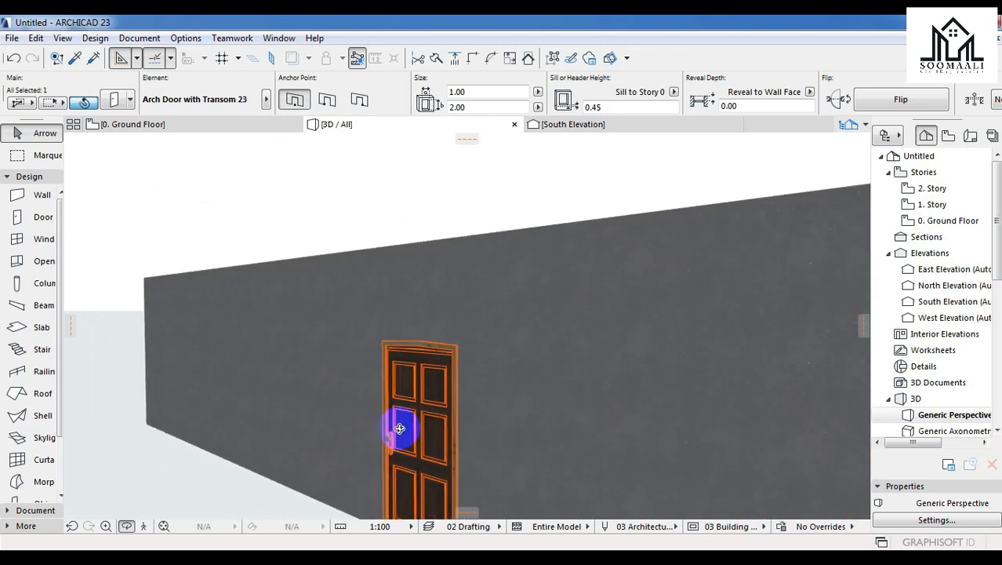
pyautogui.click(125, 527)
# - Check the wall containing both doors by selecting it in 3D, viewing its full length and clearing the selection
pyautogui.click(524, 361)
pyautogui.scroll(-2, 524, 360)
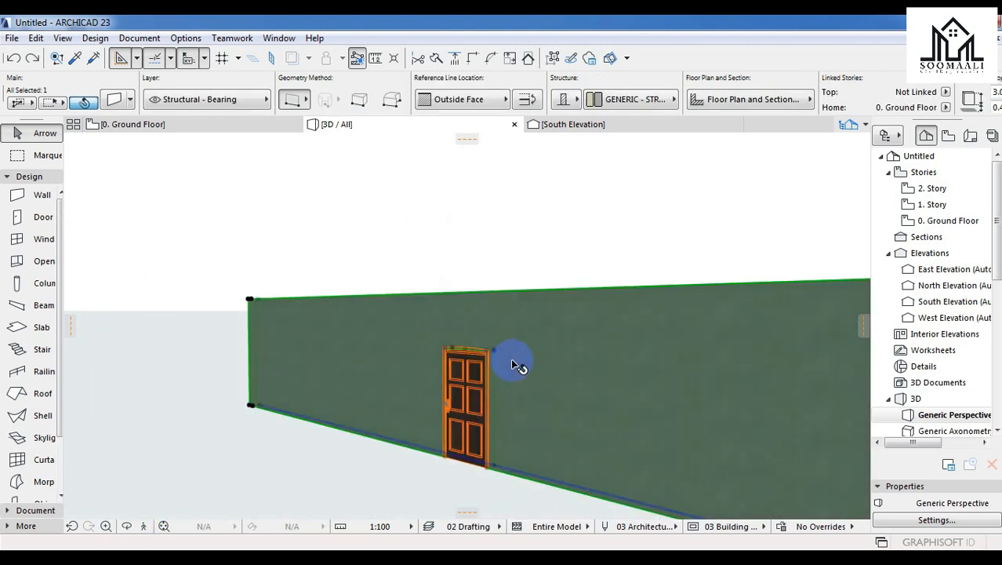
pyautogui.click(223, 445)
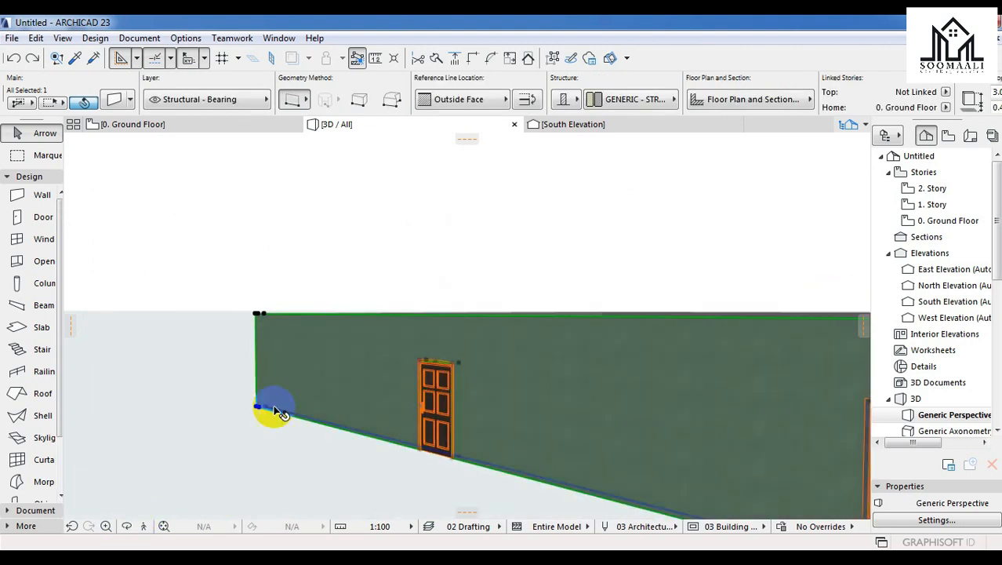
pyautogui.scroll(-4, 285, 407)
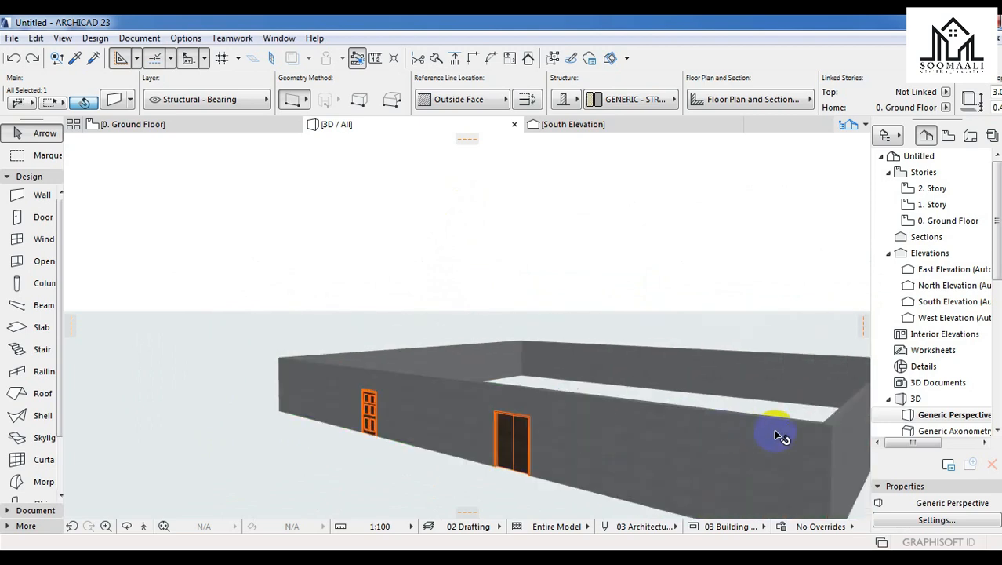
pyautogui.scroll(-1, 754, 436)
pyautogui.click(381, 407)
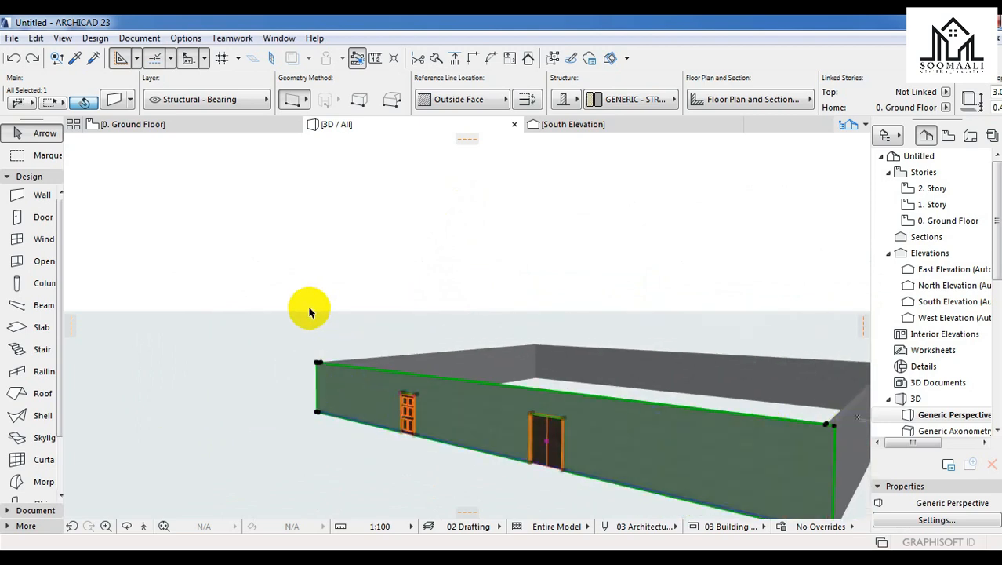
pyautogui.click(283, 328)
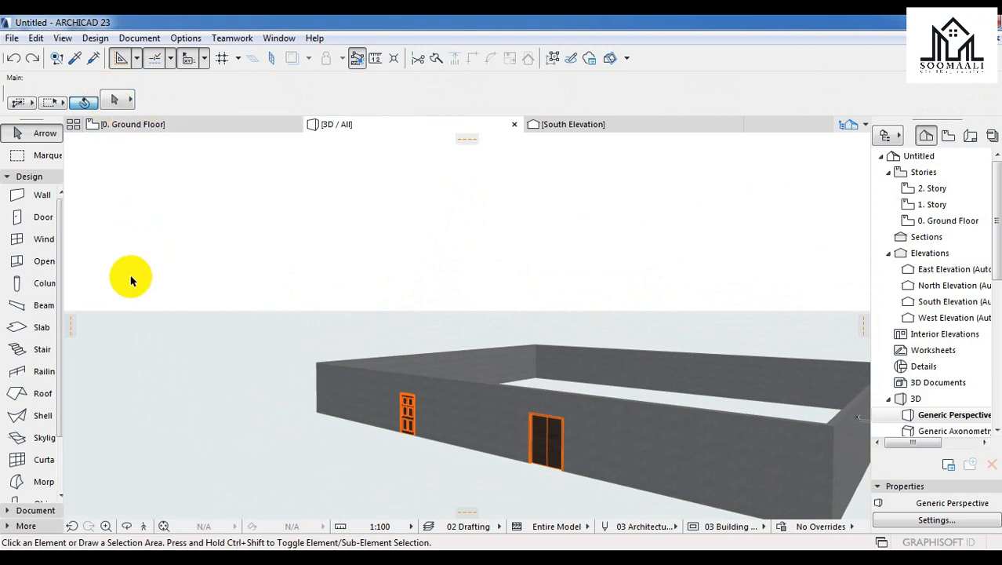
# - Return to the ground floor plan and open the default settings of the Window tool
pyautogui.press('F2')
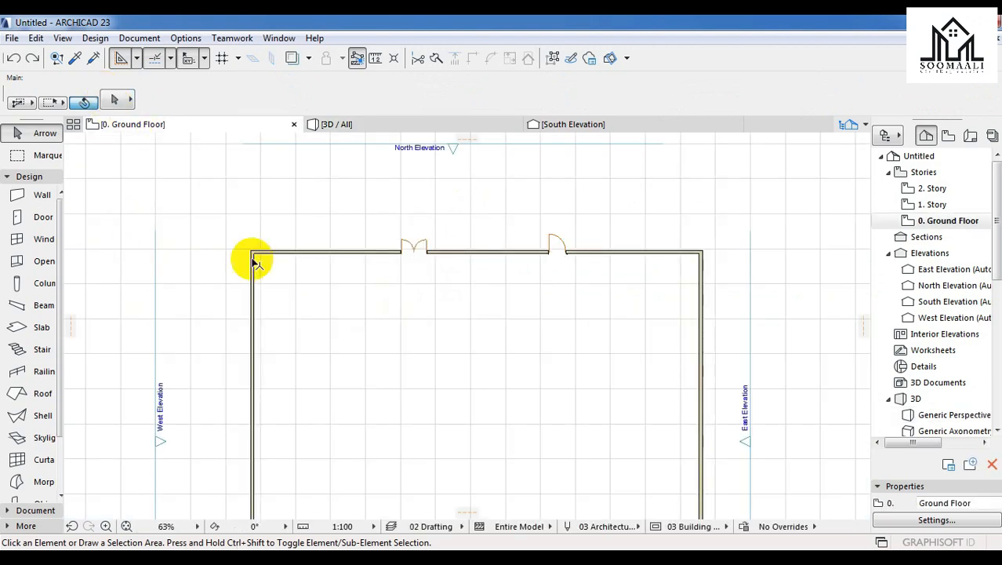
pyautogui.click(15, 244)
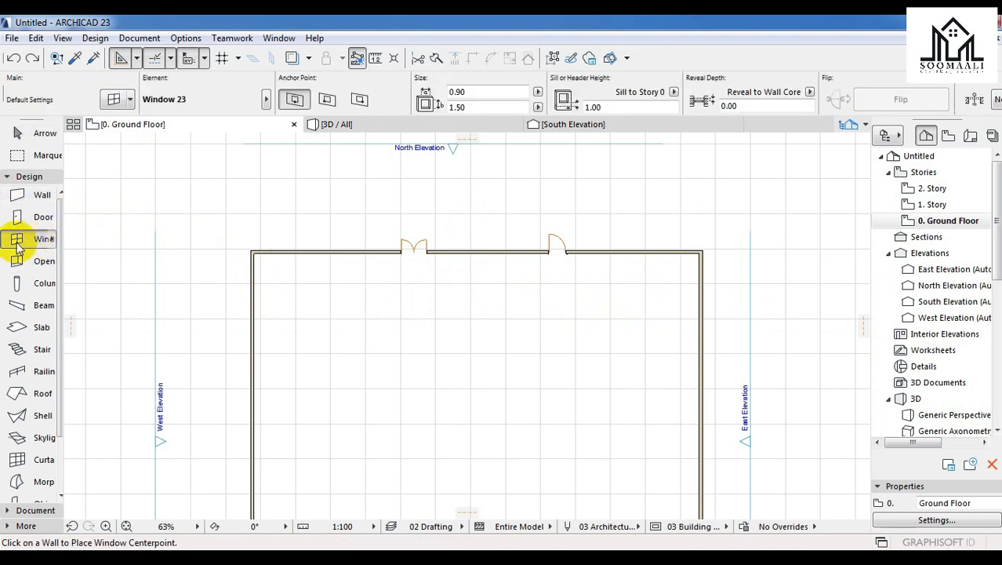
pyautogui.doubleClick(17, 246)
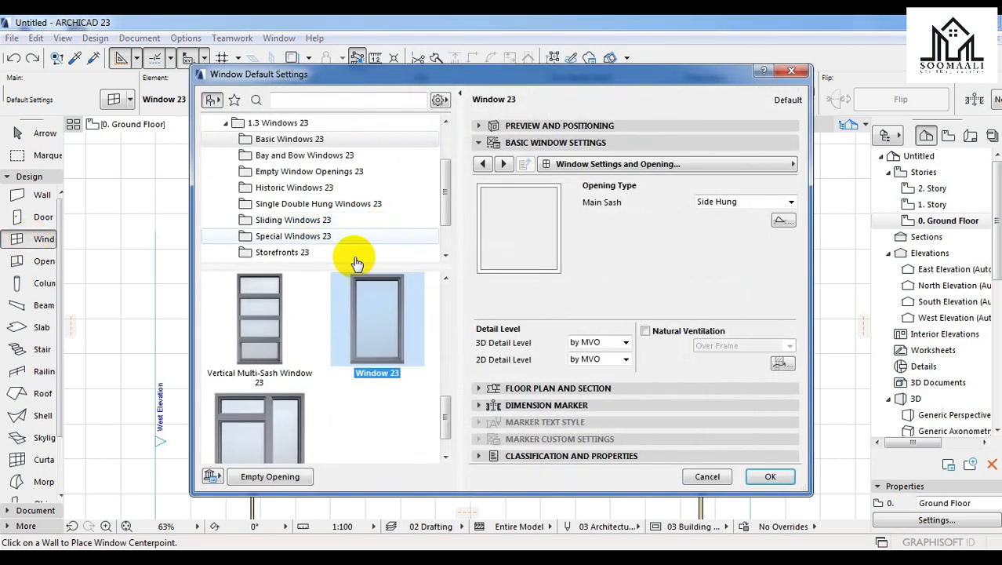
# - Explore the ARCHICAD Library 23 folder tree, including Doors 23, and expand the 1.3 Windows 23 folder
pyautogui.click(241, 140)
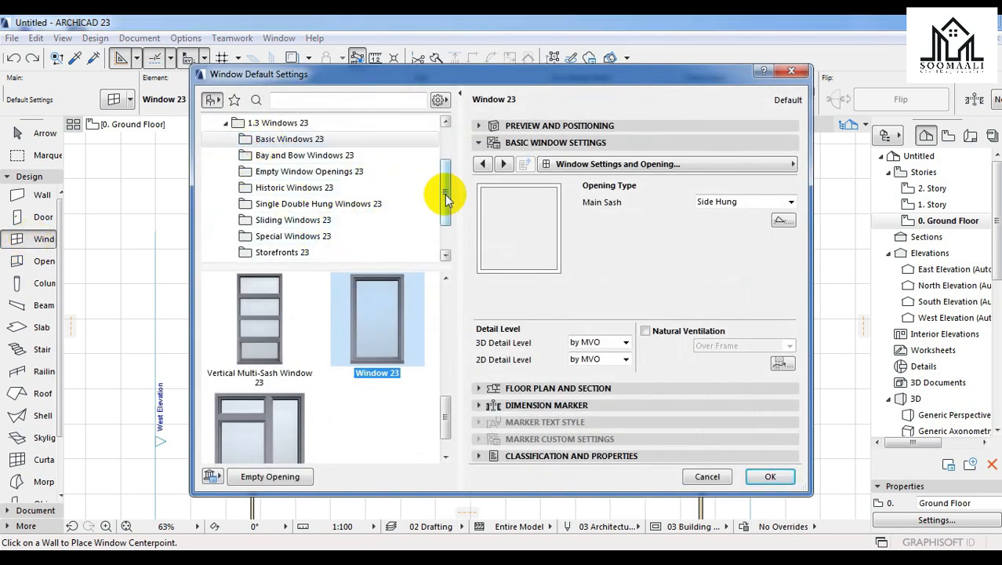
pyautogui.moveTo(444, 194); pyautogui.dragTo(445, 169)
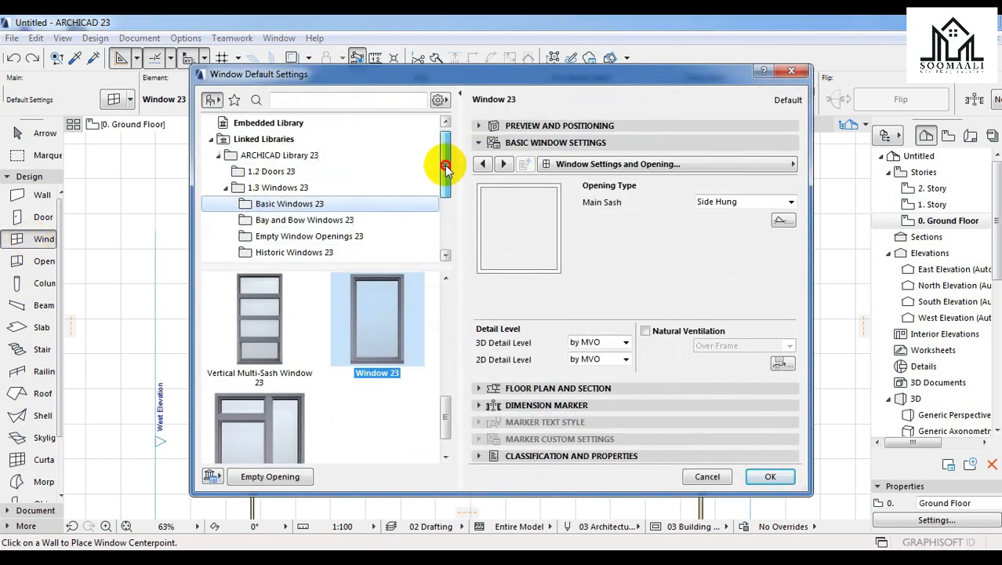
pyautogui.click(219, 156)
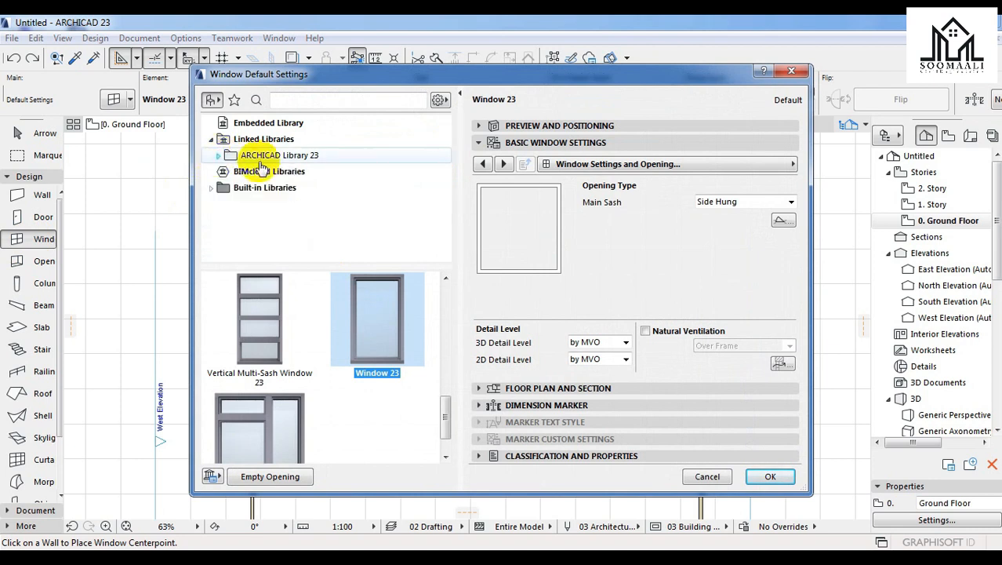
pyautogui.click(219, 160)
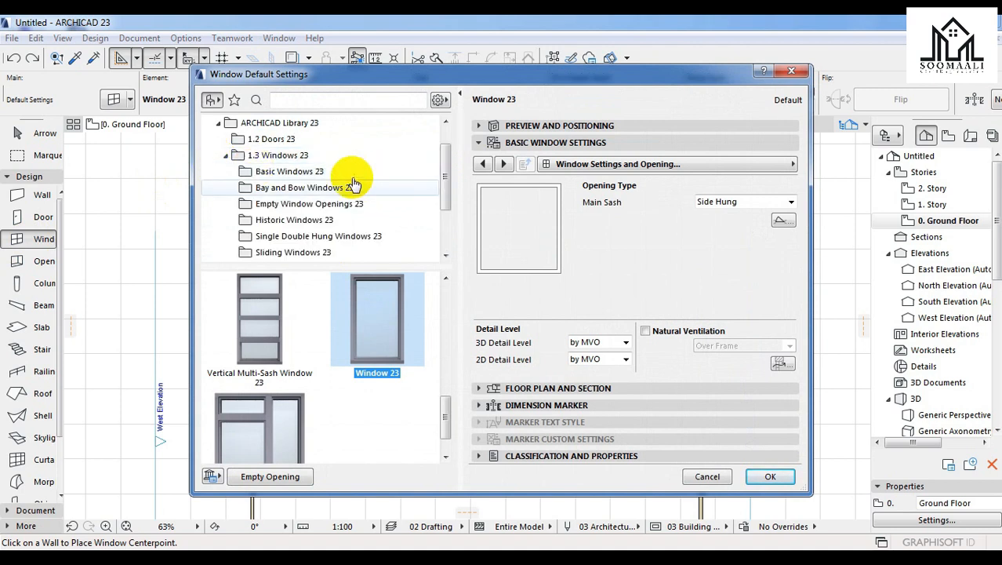
pyautogui.doubleClick(289, 155)
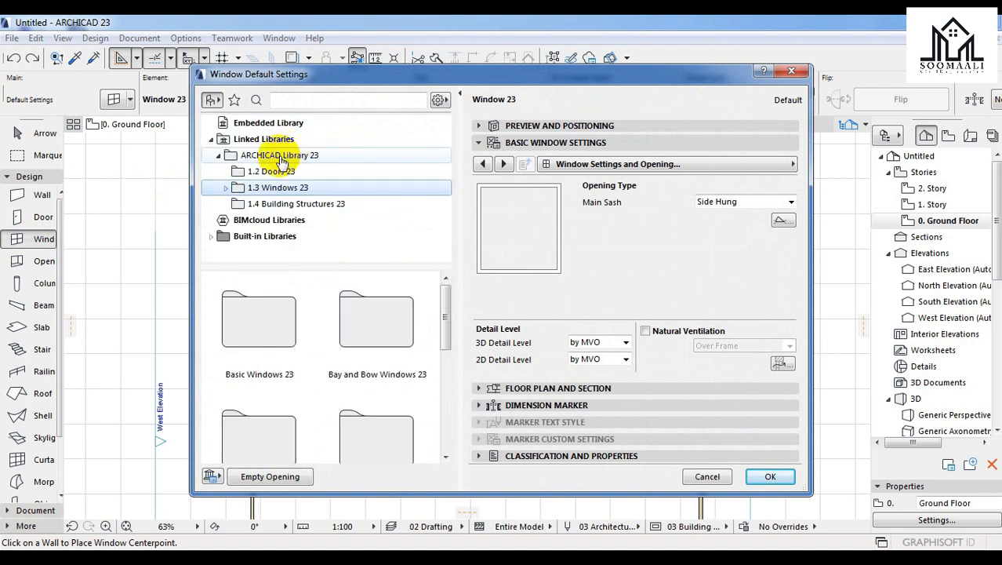
pyautogui.click(220, 156)
pyautogui.click(220, 156)
pyautogui.click(224, 171)
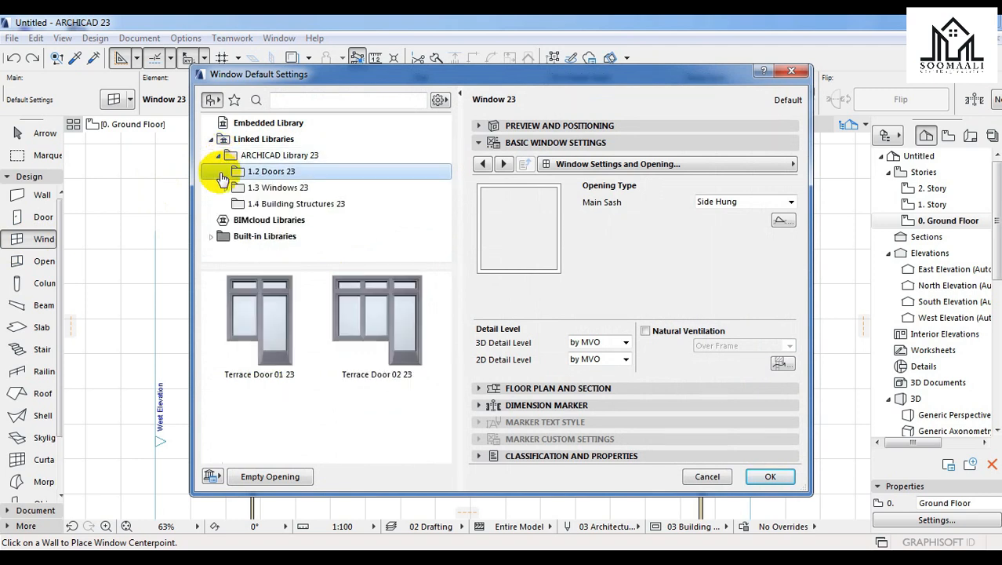
pyautogui.click(226, 188)
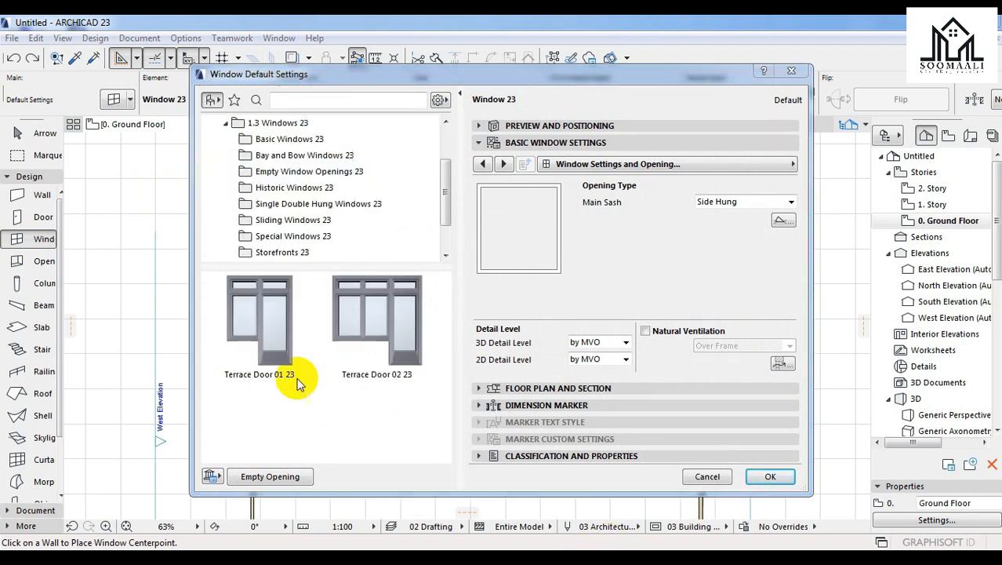
# - Browse the window types in the Basic Windows 23, Bay and Bow Windows 23 and Empty Window Openings 23 folders
pyautogui.click(314, 139)
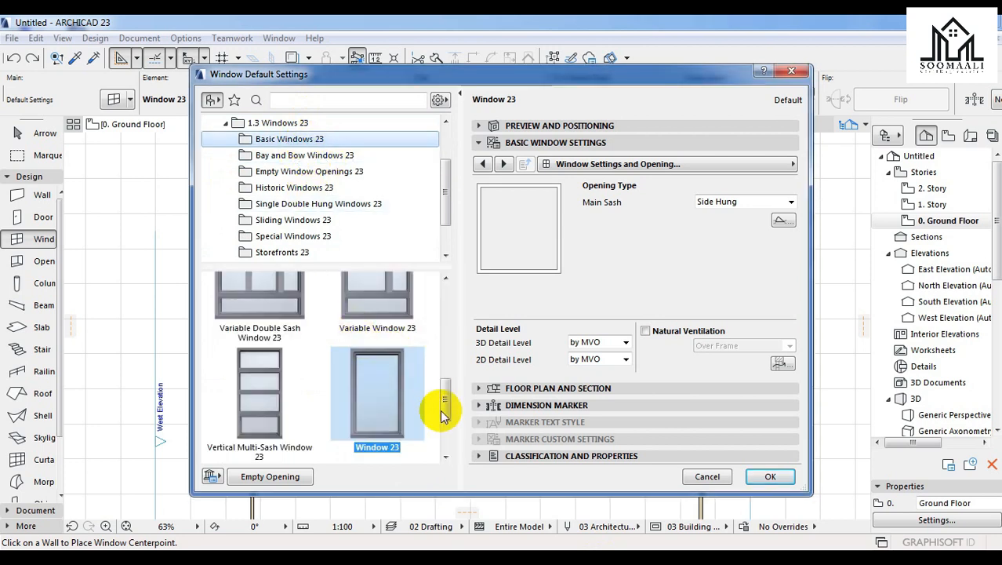
pyautogui.moveTo(448, 402); pyautogui.dragTo(407, 283)
pyautogui.click(297, 156)
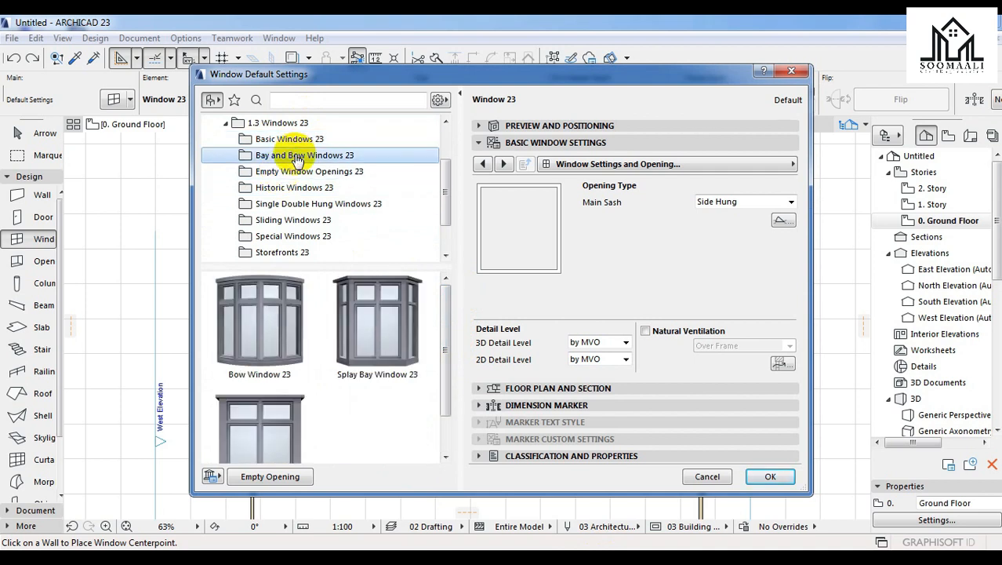
pyautogui.moveTo(447, 324); pyautogui.dragTo(441, 388)
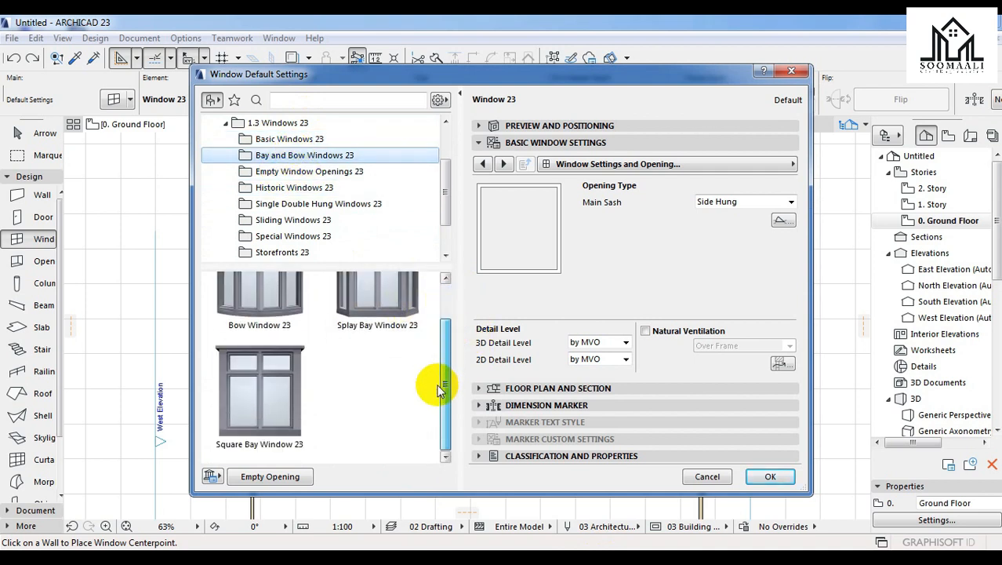
pyautogui.click(328, 172)
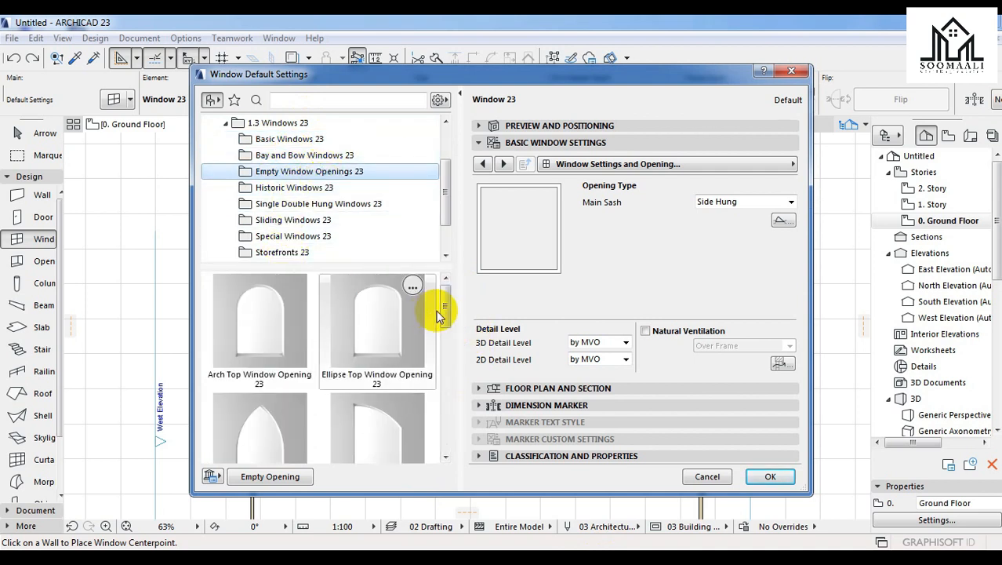
pyautogui.moveTo(446, 309); pyautogui.dragTo(452, 463)
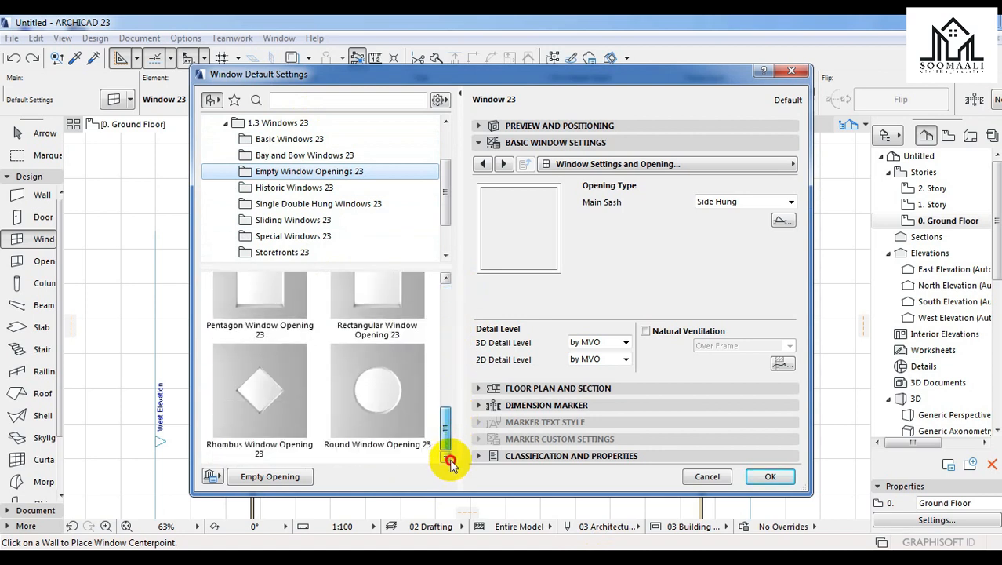
# - Look through the Historic Windows 23, Single Double Hung Windows 23 and Sliding Windows 23 folders
pyautogui.click(302, 190)
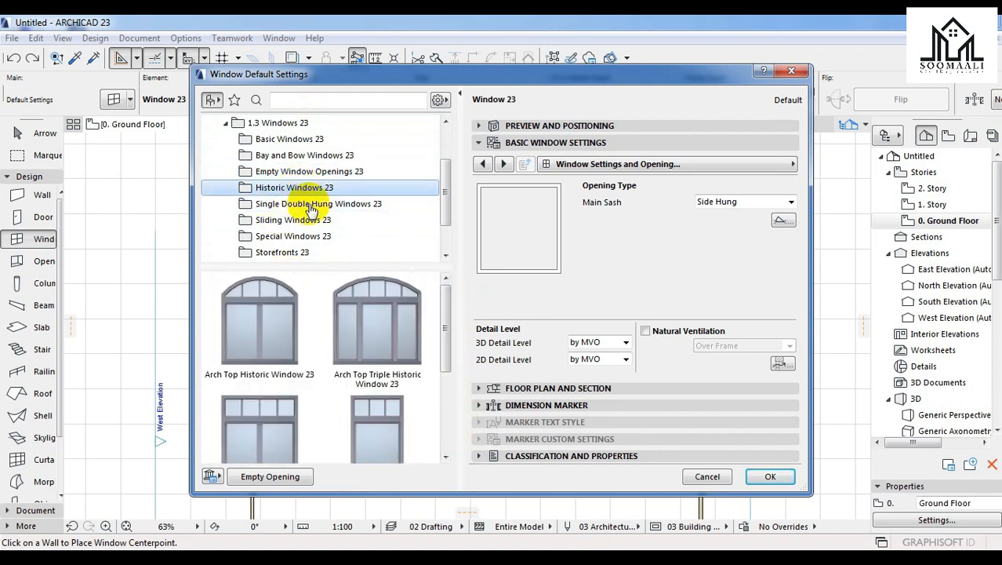
pyautogui.moveTo(445, 327); pyautogui.dragTo(444, 416)
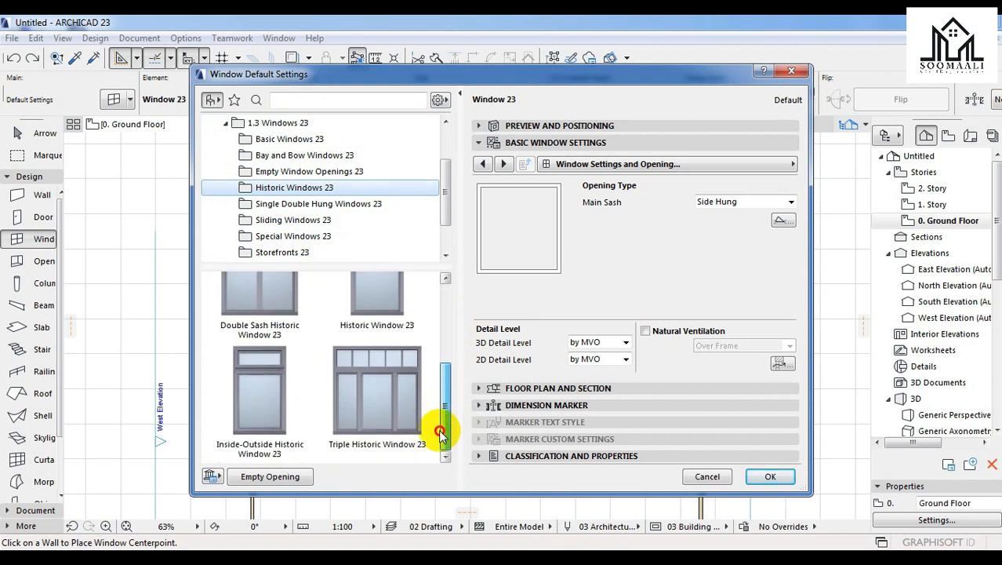
pyautogui.click(279, 206)
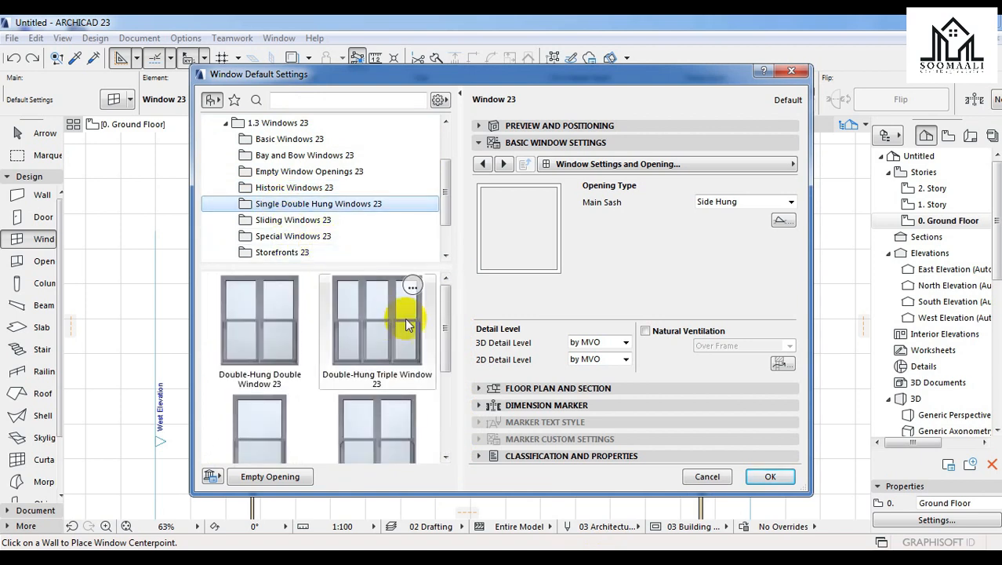
pyautogui.moveTo(446, 329); pyautogui.dragTo(446, 423)
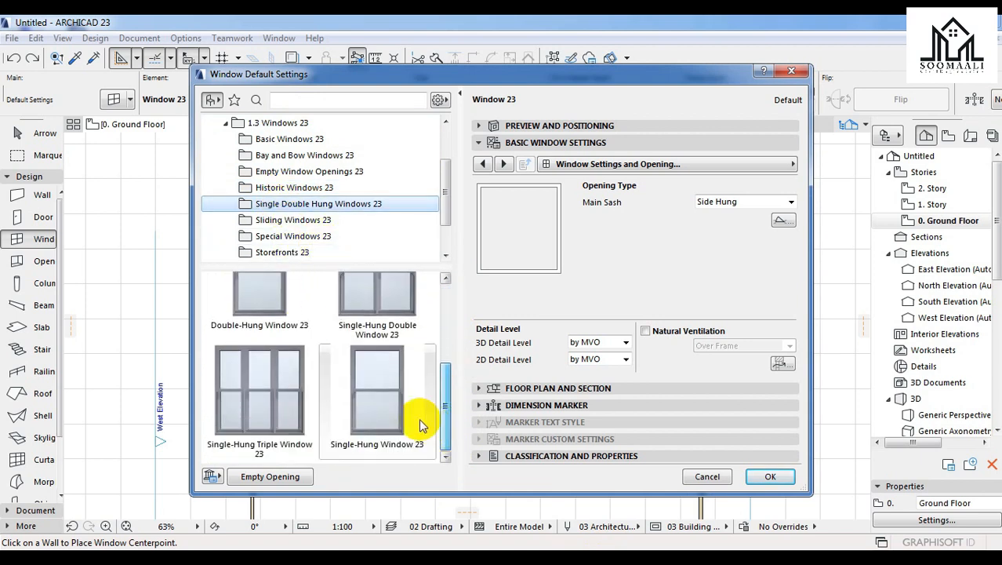
pyautogui.click(270, 222)
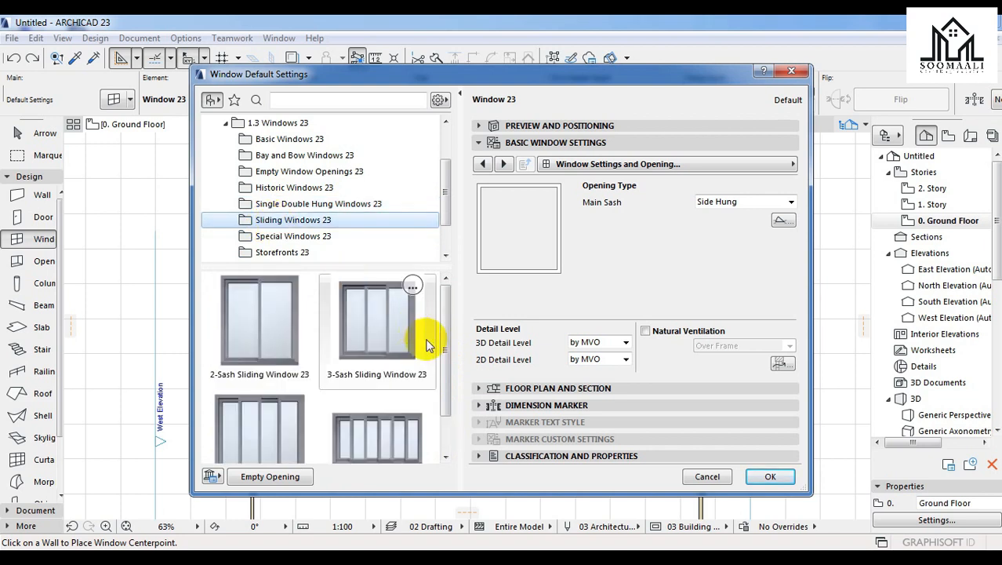
pyautogui.moveTo(448, 358); pyautogui.dragTo(452, 406)
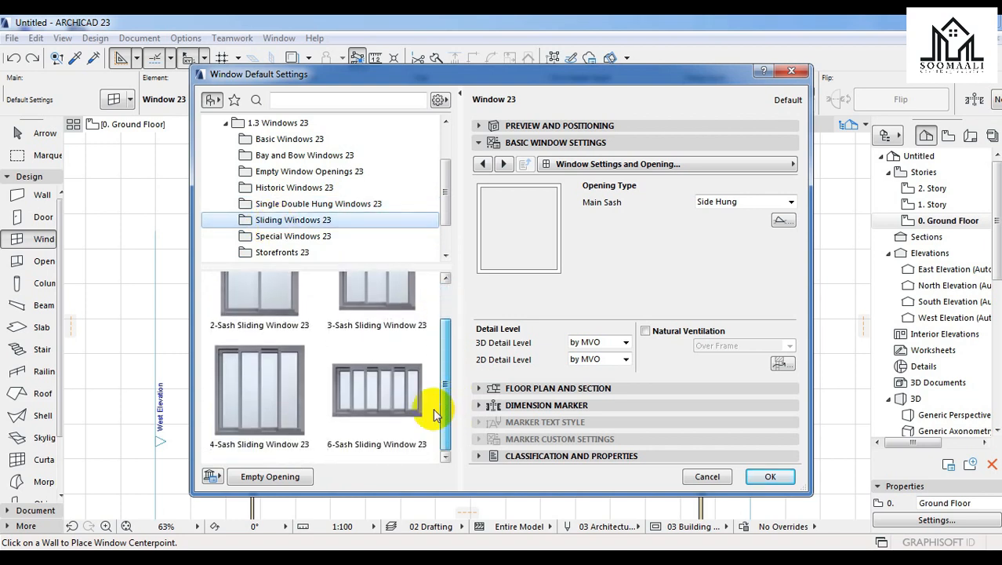
# - Examine the contents of the Special Windows 23, Storefronts 23 and 1.4 Building Structures 23 folders
pyautogui.click(288, 237)
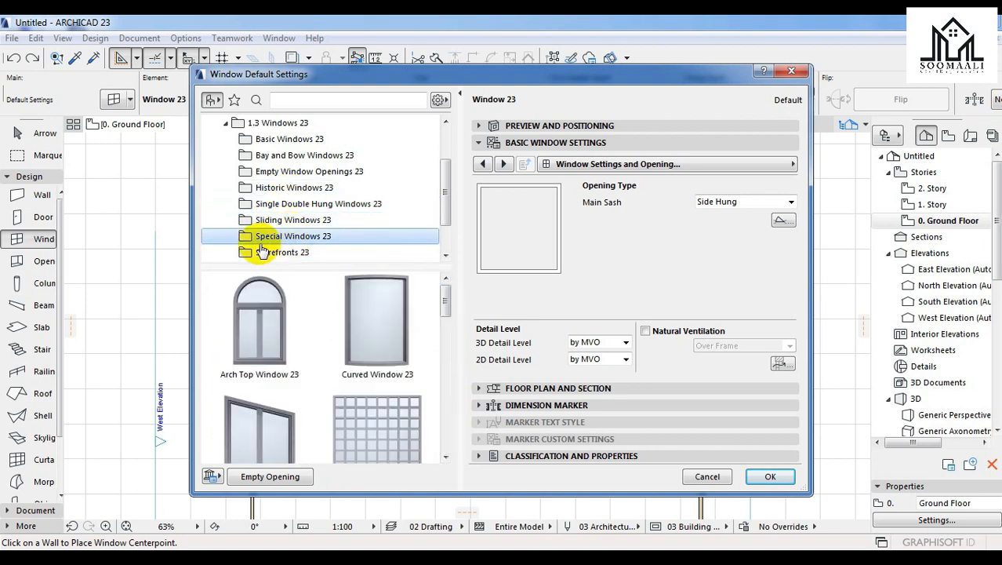
pyautogui.scroll(-1, 397, 358)
pyautogui.moveTo(445, 294)
pyautogui.mouseDown()
pyautogui.moveTo(444, 447)
pyautogui.moveTo(436, 335)
pyautogui.moveTo(447, 291)
pyautogui.mouseUp()
pyautogui.click(295, 205)
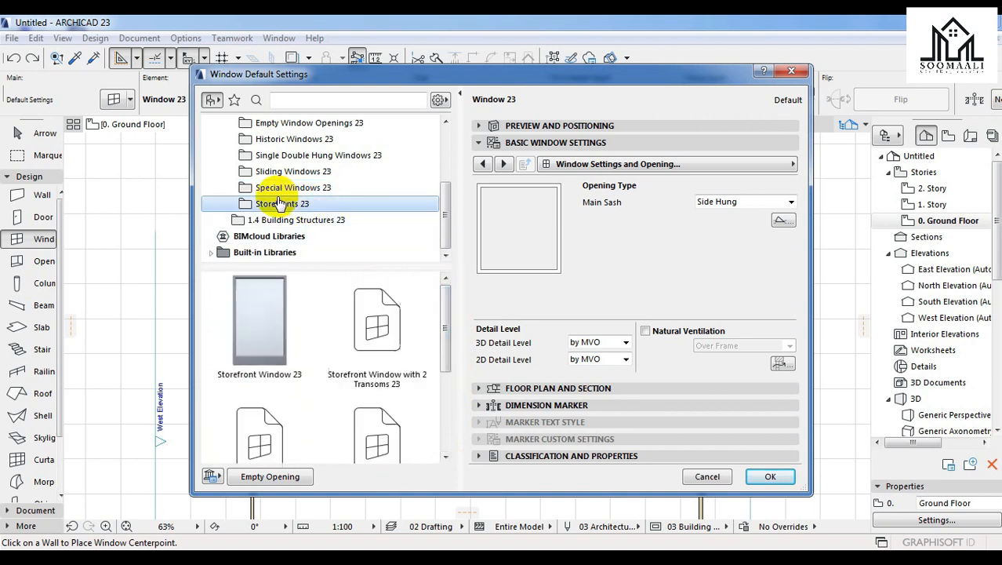
pyautogui.moveTo(446, 298)
pyautogui.mouseDown()
pyautogui.moveTo(446, 399)
pyautogui.moveTo(444, 302)
pyautogui.mouseUp()
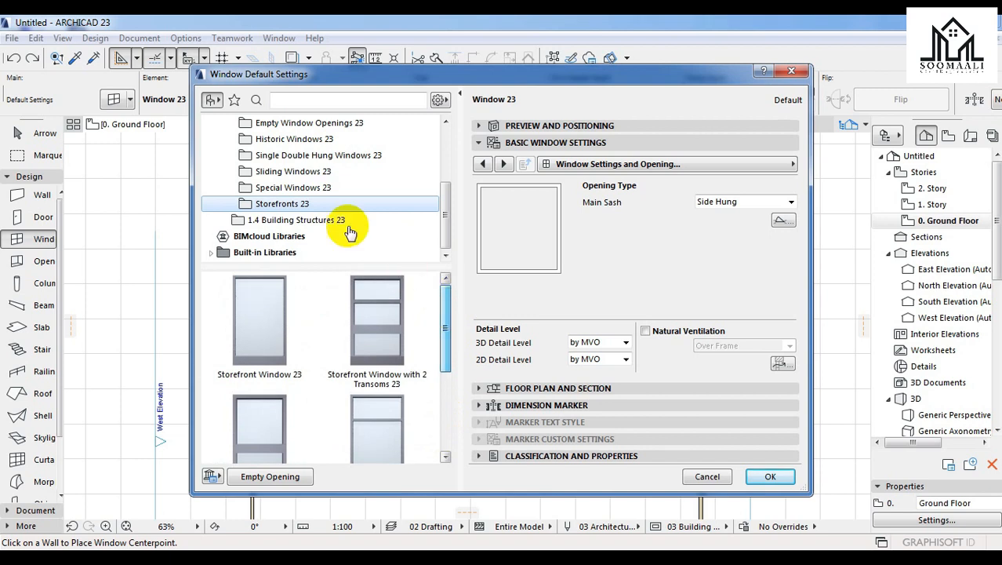
pyautogui.click(266, 219)
pyautogui.moveTo(444, 318)
pyautogui.mouseDown()
pyautogui.moveTo(432, 347)
pyautogui.moveTo(441, 404)
pyautogui.moveTo(428, 419)
pyautogui.moveTo(445, 316)
pyautogui.mouseUp()
pyautogui.scroll(3, 298, 189)
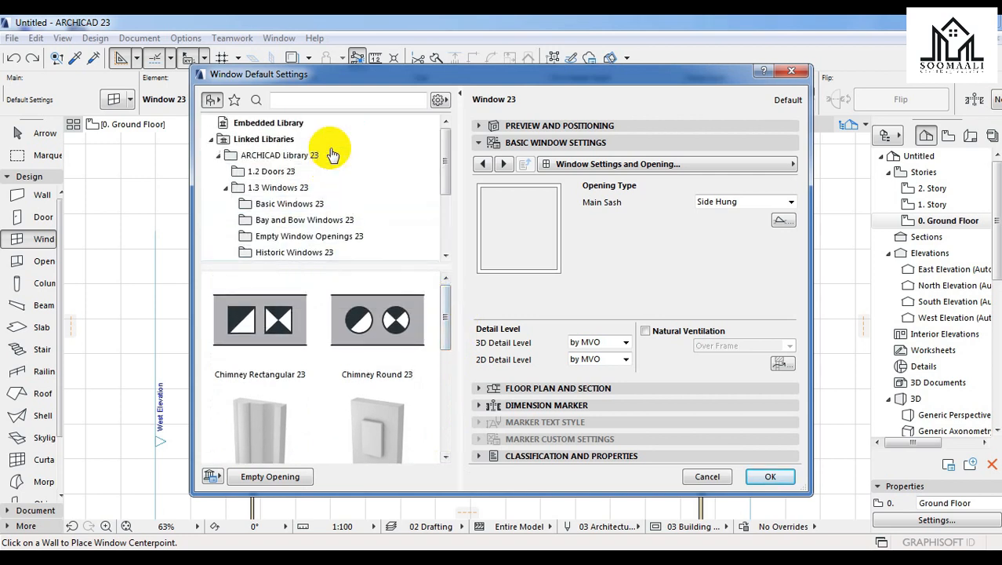
# - Return to Window 23 in the Basic Windows 23 folder and set its default width and height to 1.00 each
pyautogui.click(306, 204)
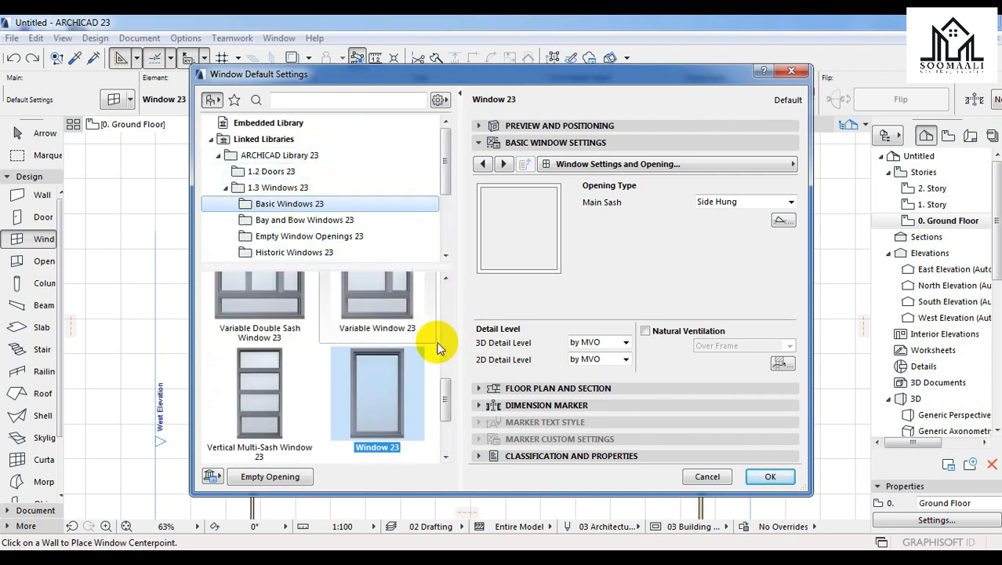
pyautogui.moveTo(441, 400)
pyautogui.mouseDown()
pyautogui.moveTo(441, 297)
pyautogui.moveTo(445, 316)
pyautogui.moveTo(452, 302)
pyautogui.moveTo(448, 396)
pyautogui.moveTo(459, 420)
pyautogui.moveTo(448, 387)
pyautogui.moveTo(453, 405)
pyautogui.mouseUp()
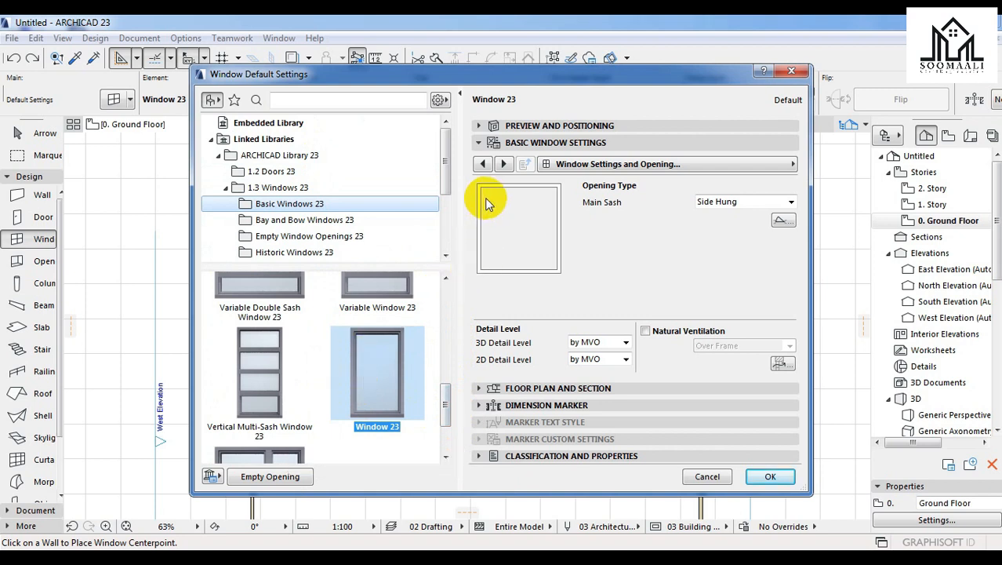
pyautogui.click(527, 125)
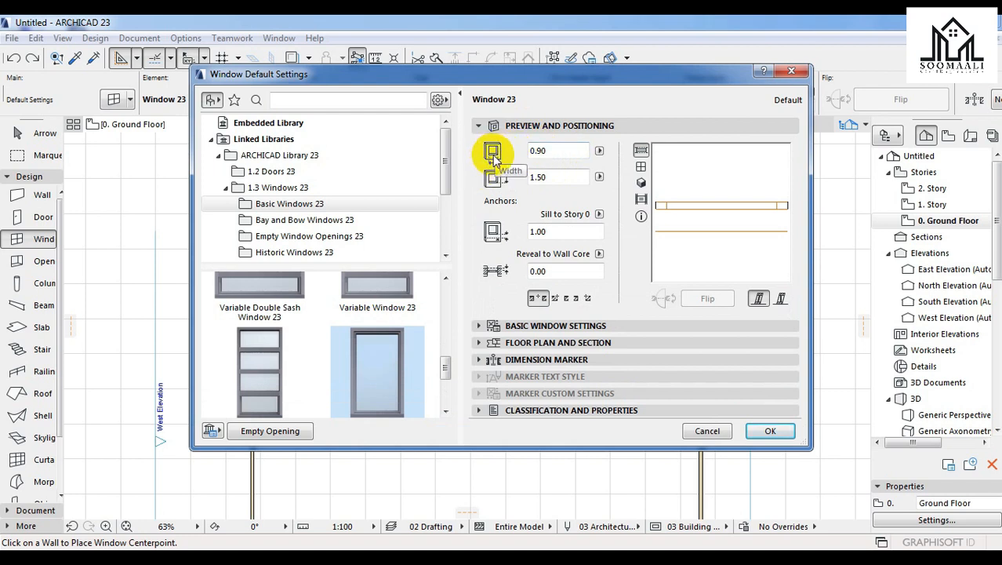
pyautogui.click(555, 154)
pyautogui.moveTo(557, 155); pyautogui.dragTo(514, 155)
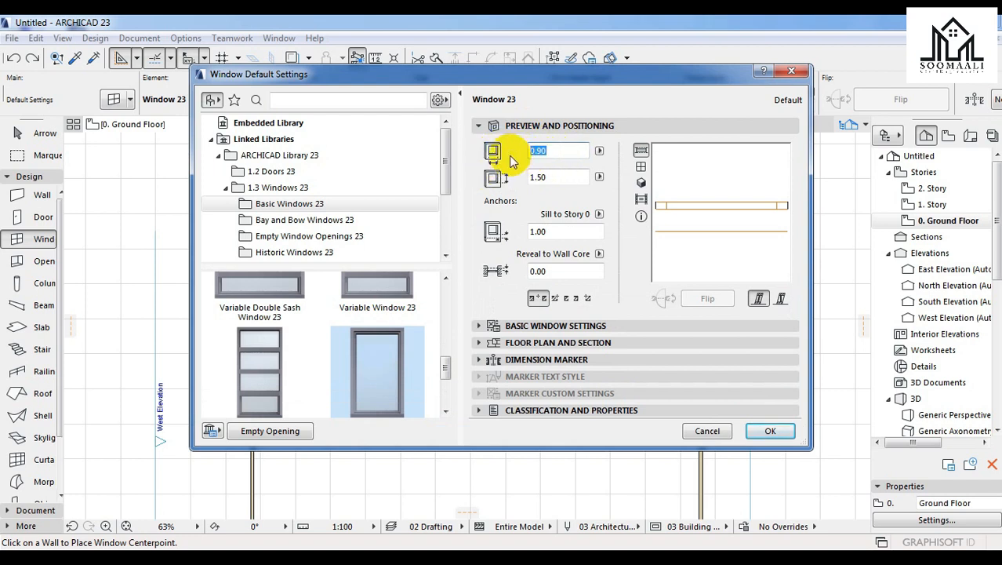
pyautogui.write('1.00')
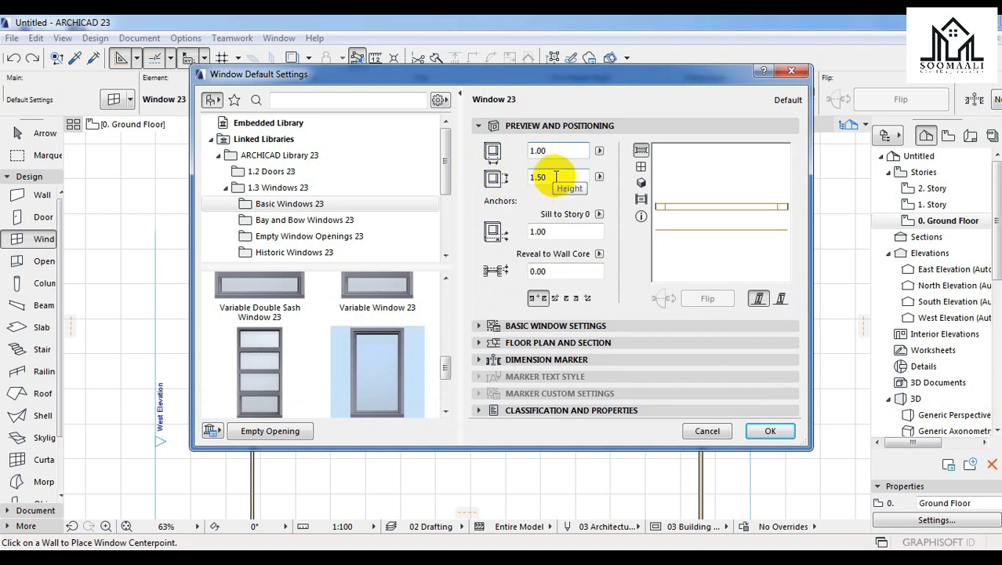
pyautogui.moveTo(555, 180); pyautogui.dragTo(486, 189)
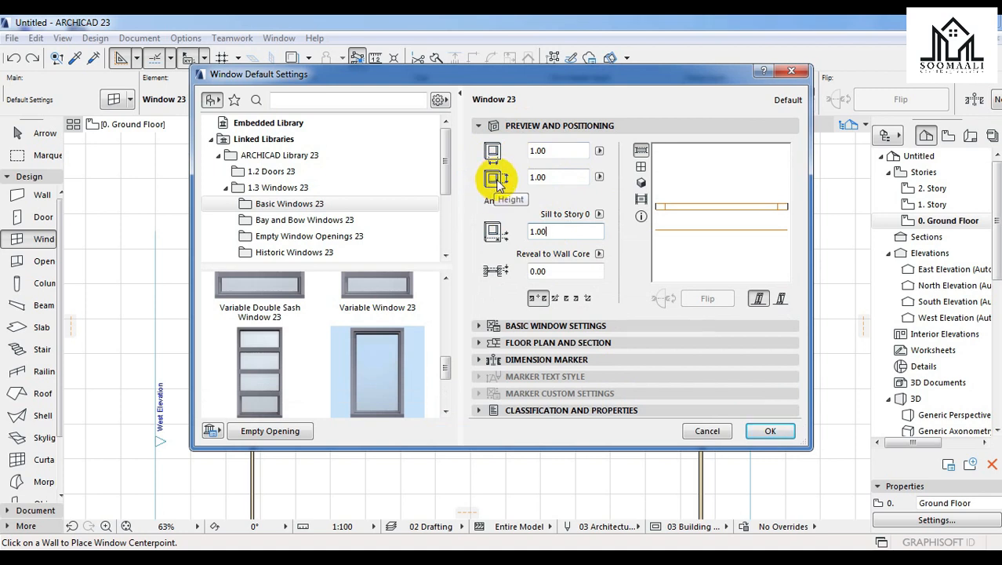
# - Set the default sill height to Story 0 to 0.00 and accept the window settings
pyautogui.click(486, 227)
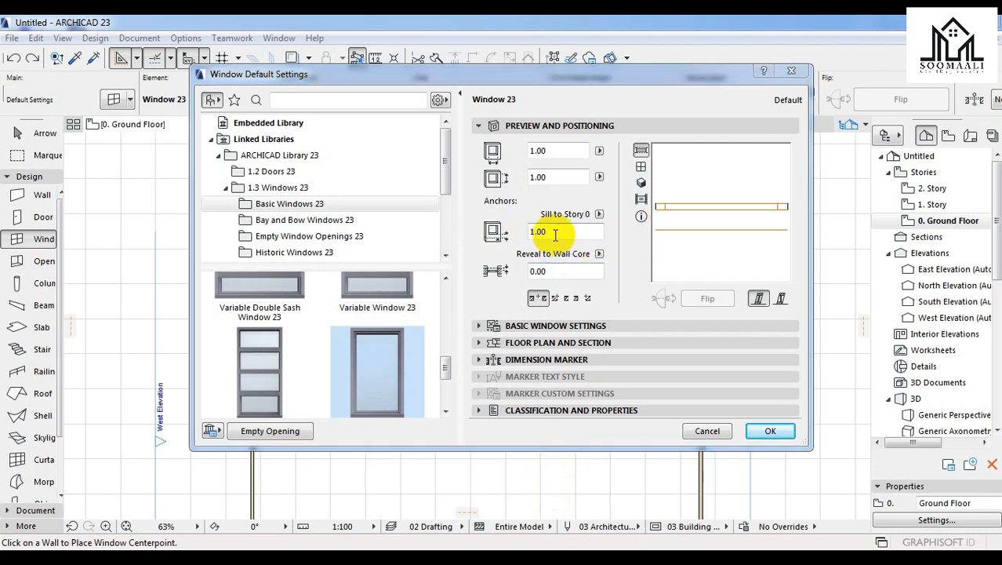
pyautogui.click(510, 229)
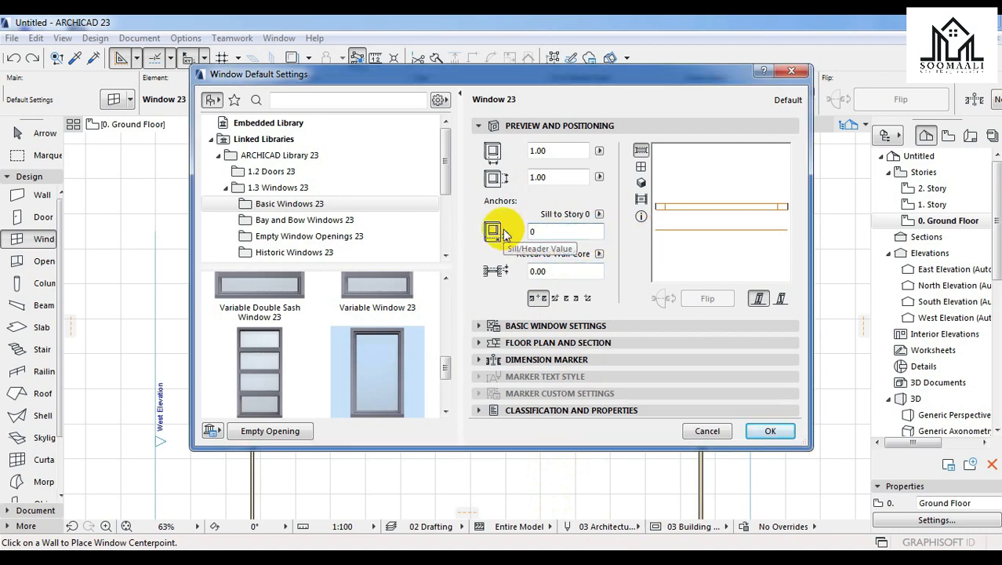
pyautogui.click(557, 229)
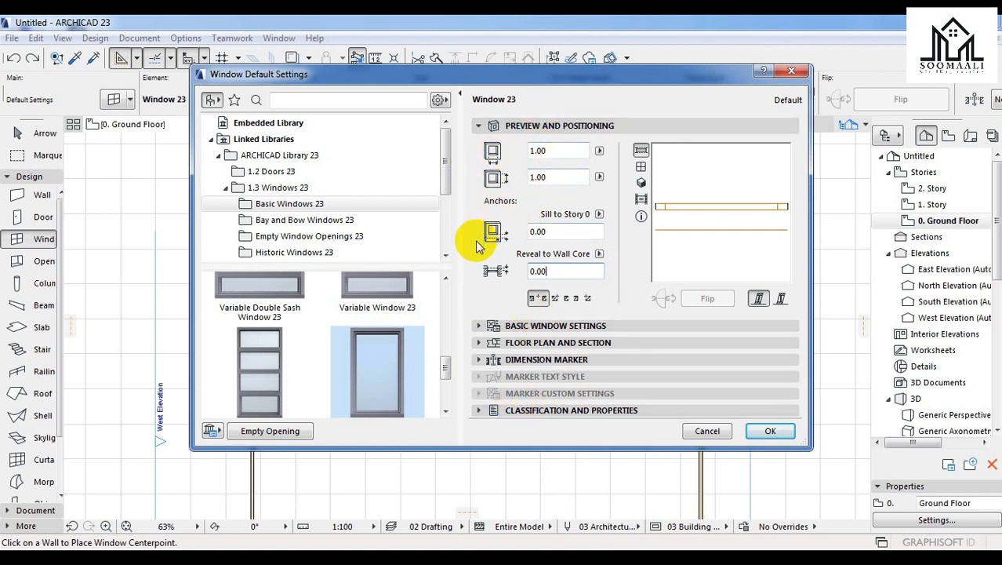
pyautogui.click(773, 431)
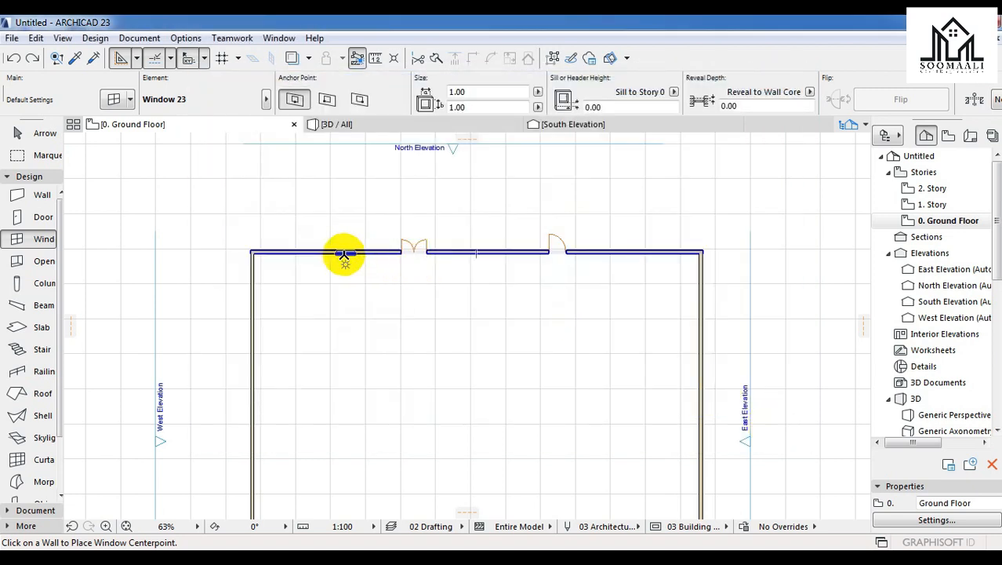
# - Place the window in the north wall between its west corner and the double door, with its opening direction towards the outside
pyautogui.scroll(4, 341, 253)
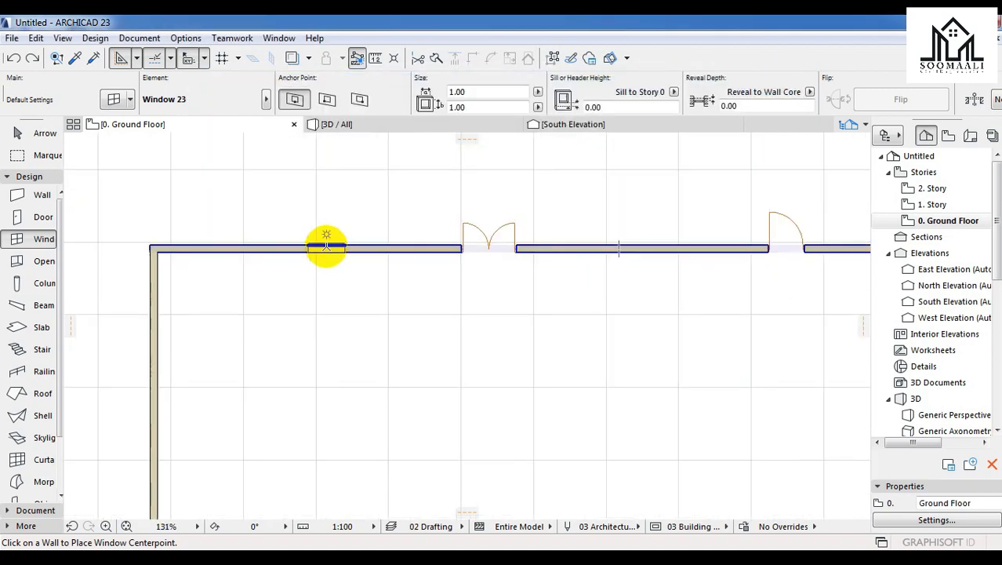
pyautogui.click(326, 247)
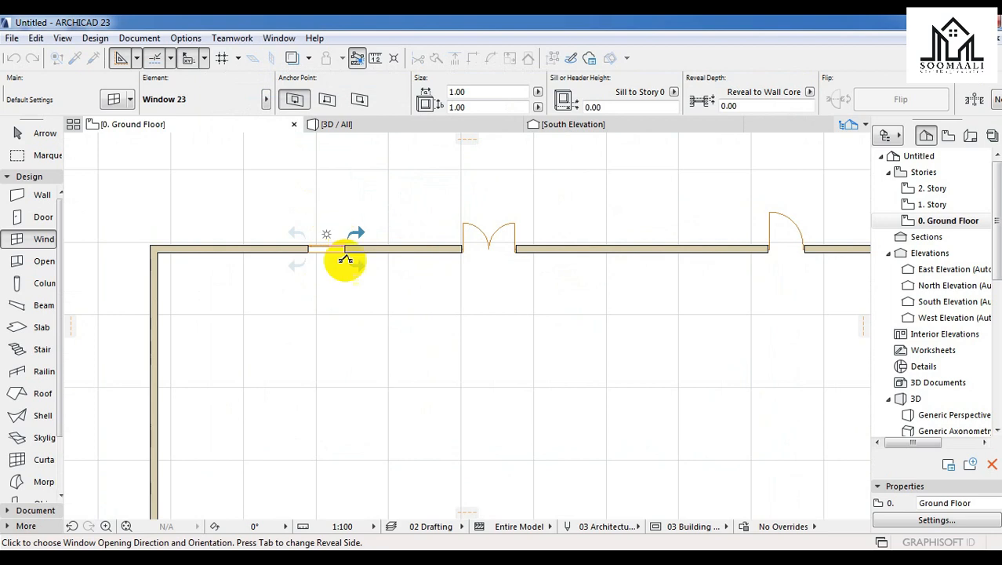
pyautogui.click(313, 220)
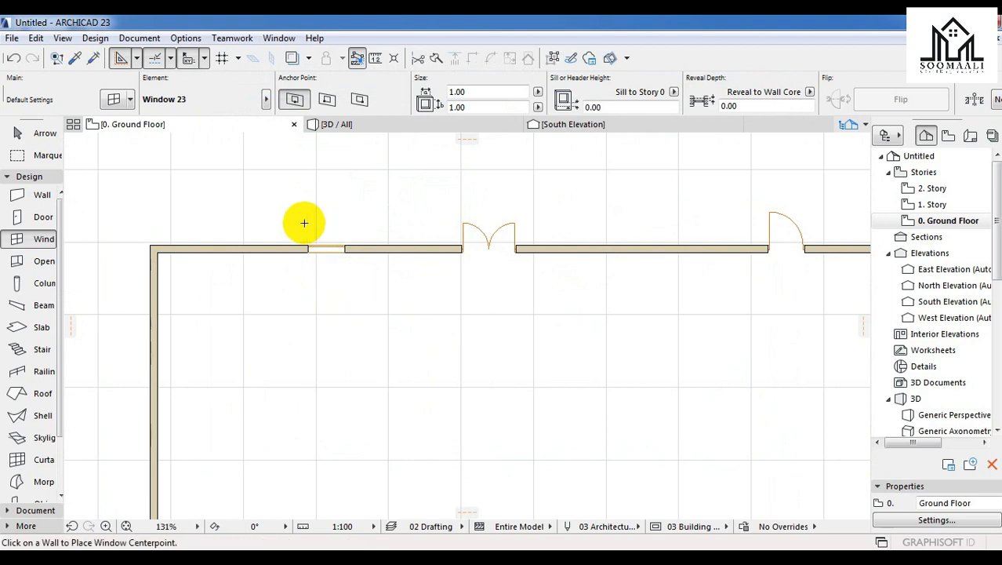
# - Select the new window in the 3D view, set its sill height to Story 0 to 1.00, and clear the selection
pyautogui.click(391, 125)
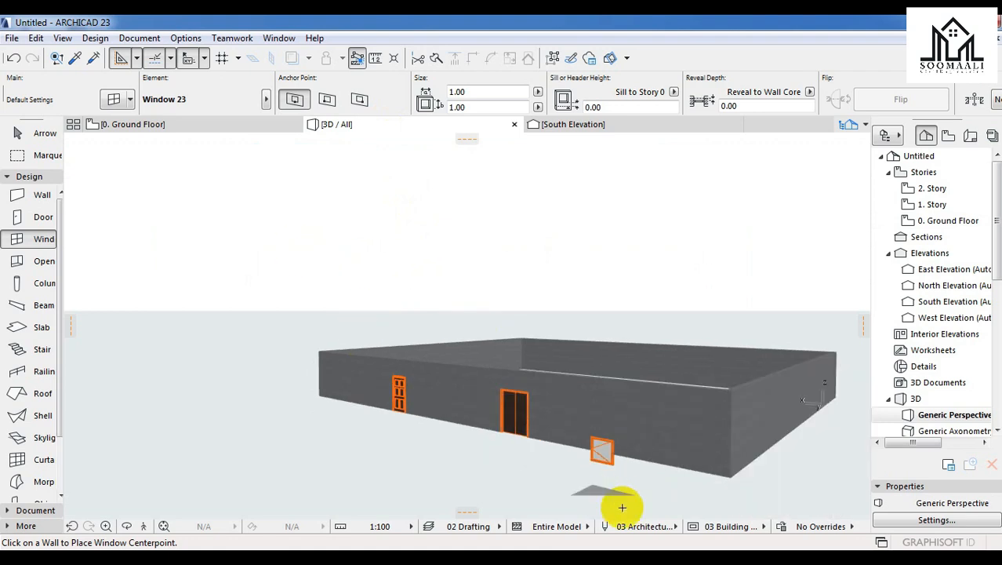
pyautogui.scroll(6, 612, 473)
pyautogui.scroll(-5, 601, 490)
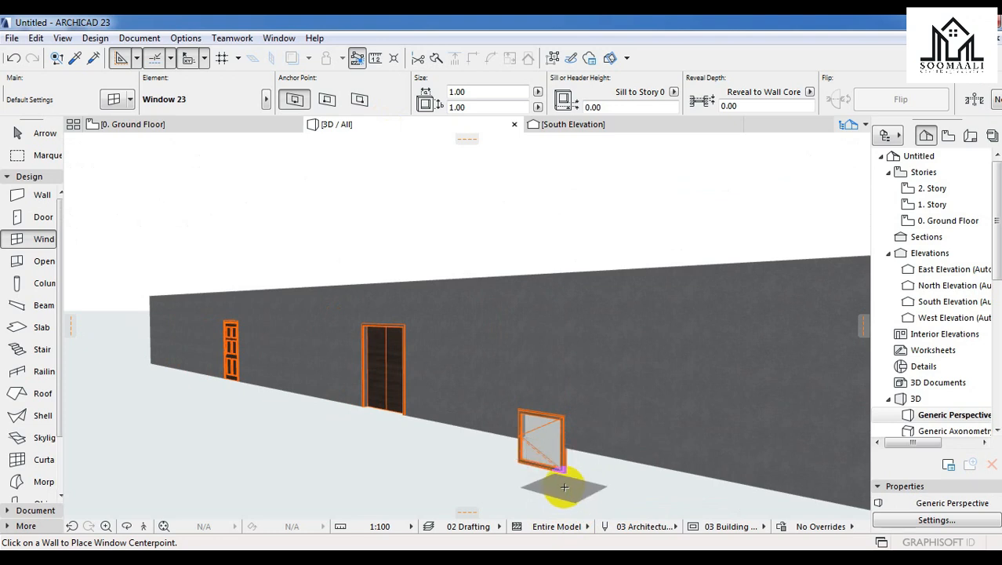
pyautogui.press('Escape')
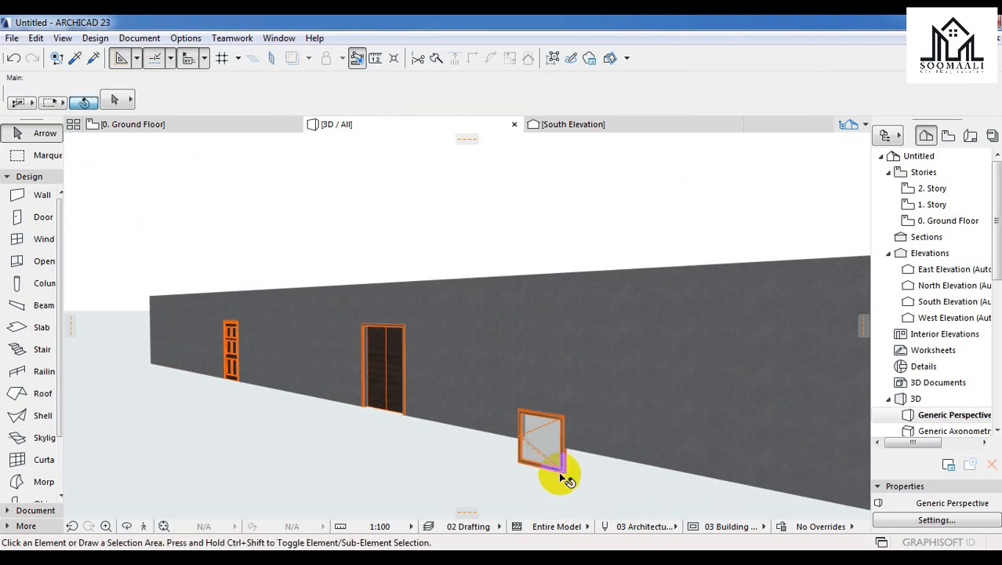
pyautogui.click(564, 470)
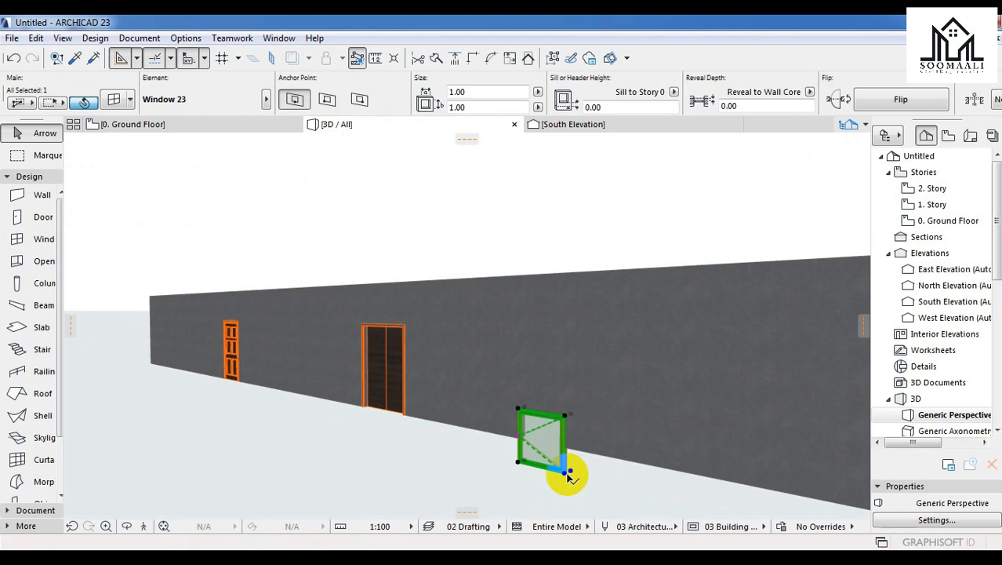
pyautogui.click(114, 100)
pyautogui.click(558, 231)
pyautogui.doubleClick(554, 231)
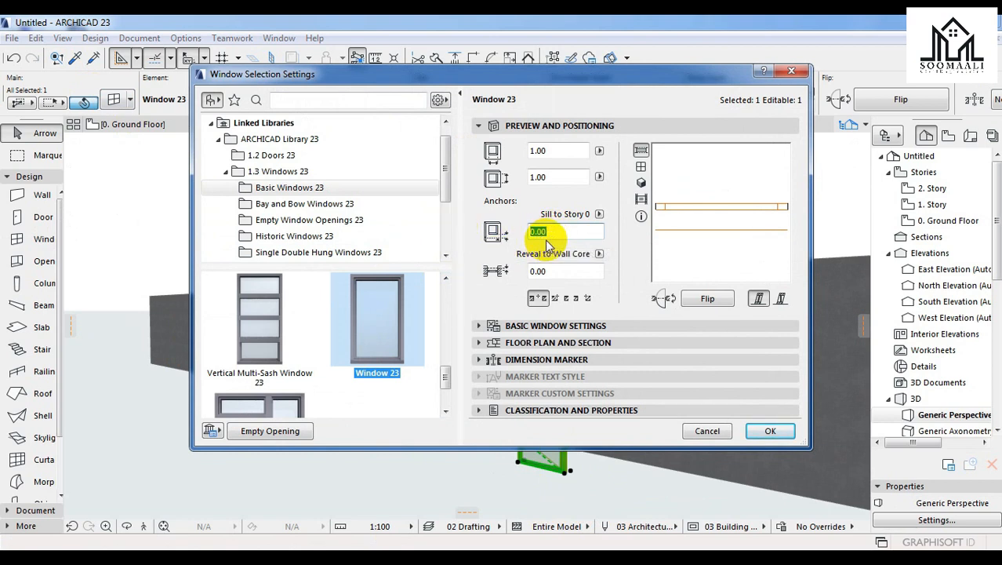
pyautogui.click(768, 431)
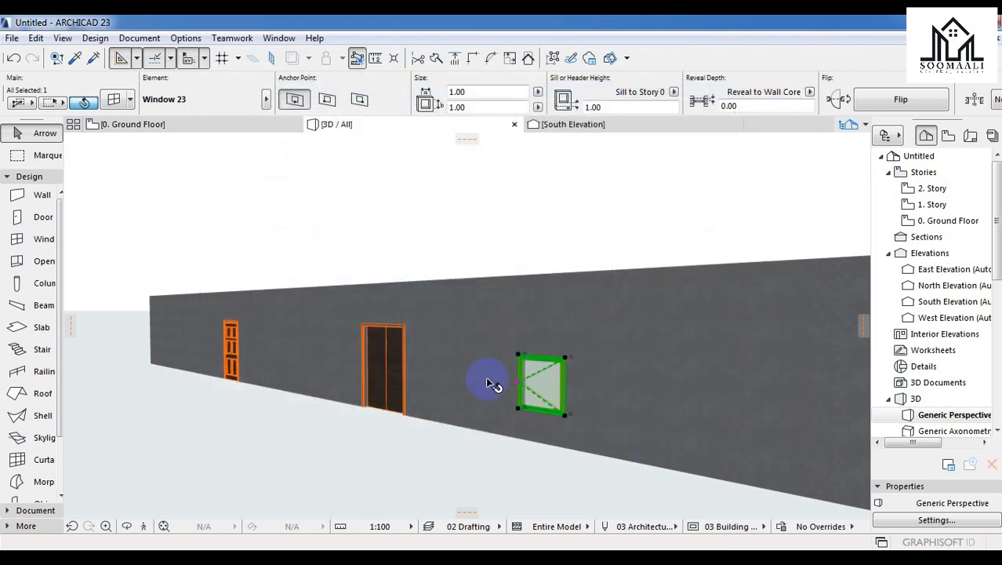
pyautogui.press('Escape')
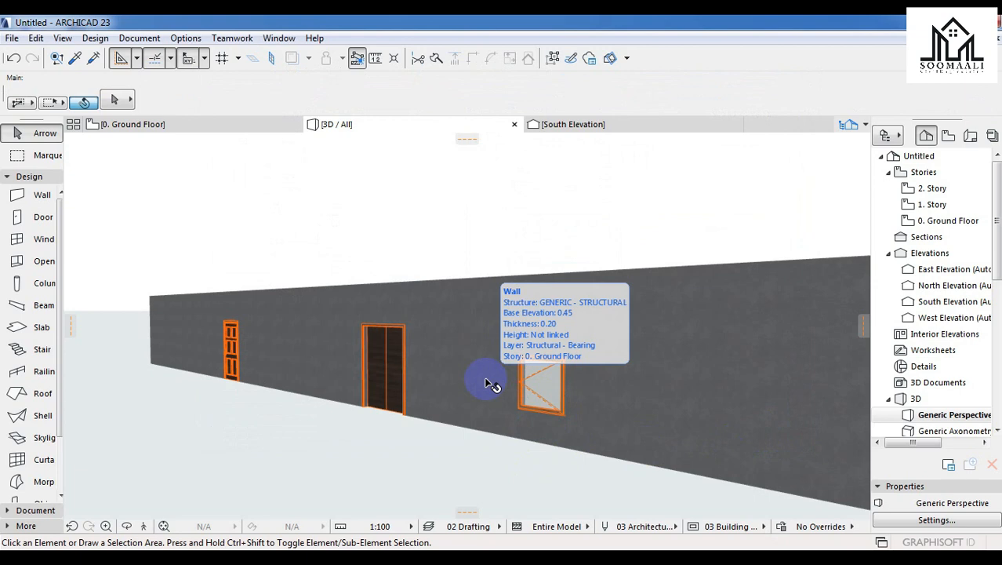
# - Inspect the single-sash window up close in 3D, selecting it and its wall, and clear the selection
pyautogui.scroll(5, 541, 384)
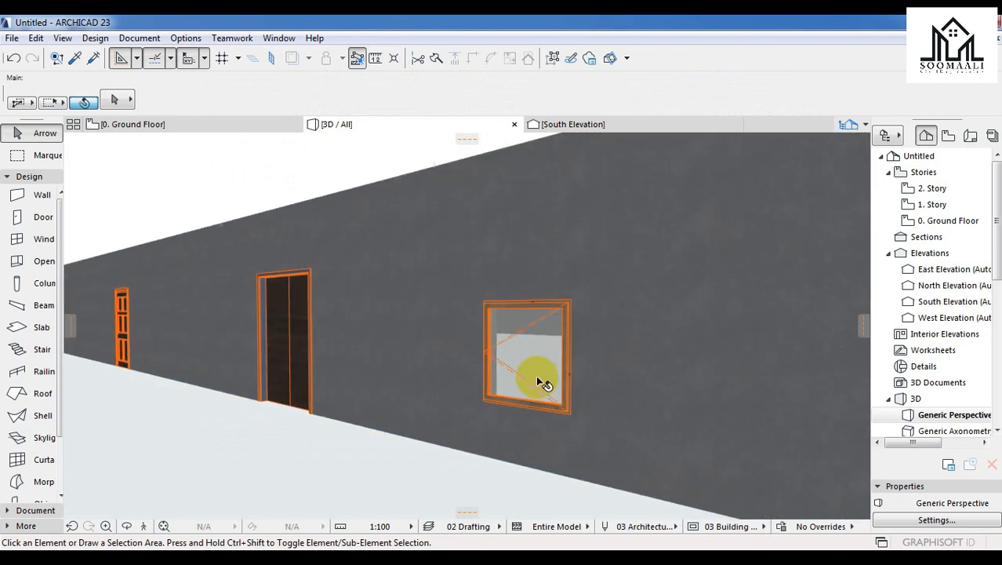
pyautogui.scroll(2, 537, 376)
pyautogui.scroll(1, 577, 414)
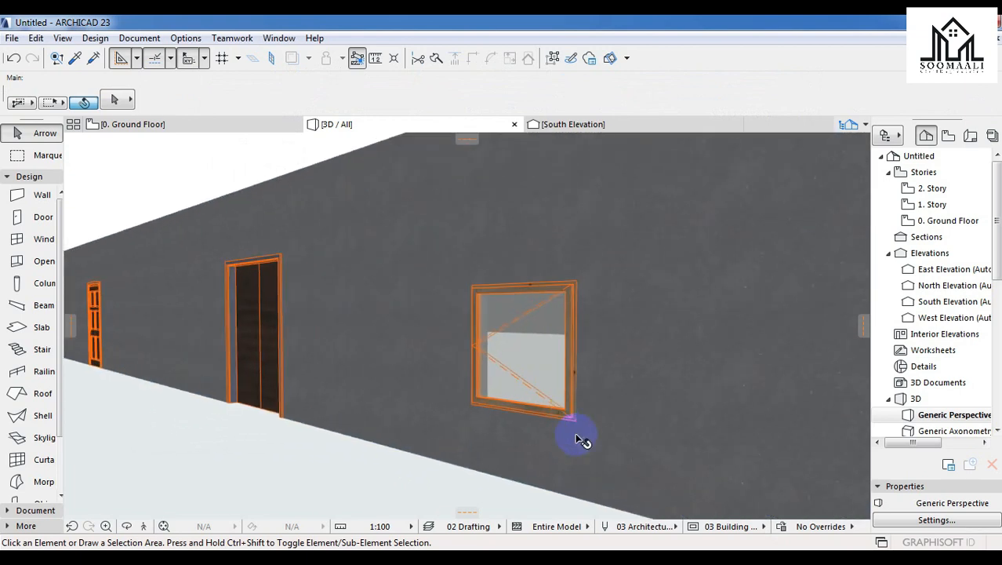
pyautogui.click(575, 422)
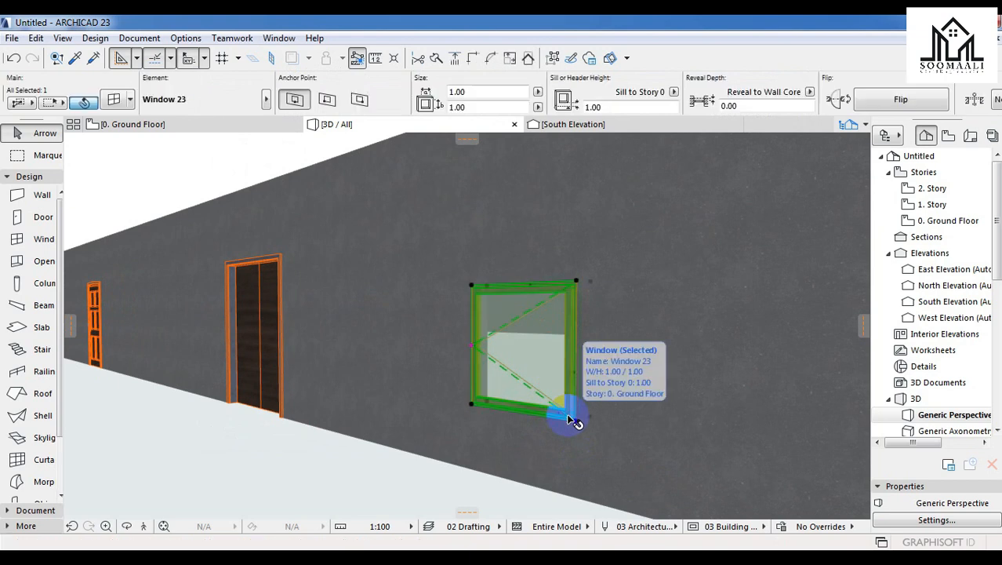
pyautogui.click(573, 421)
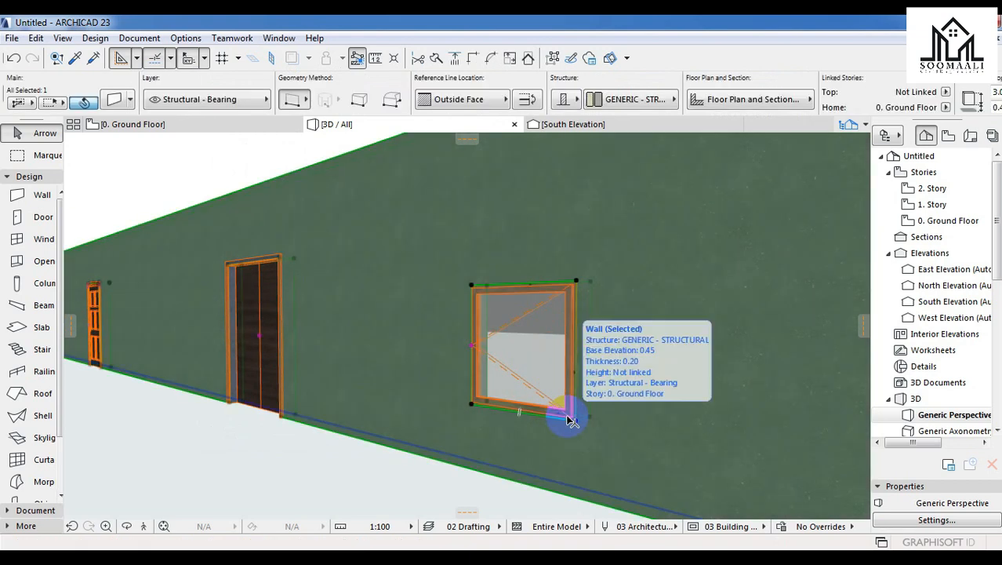
pyautogui.press('Escape')
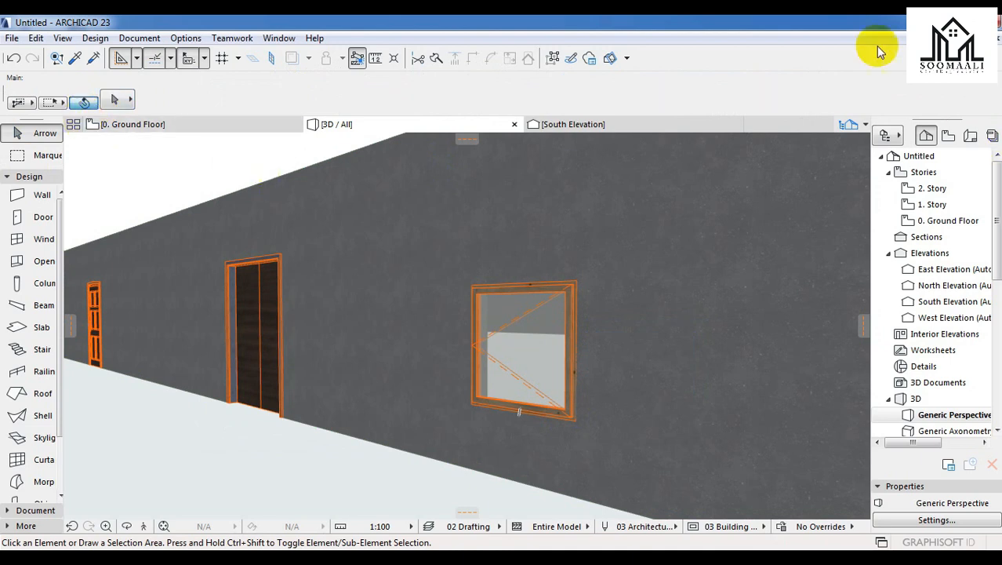
# - Return to the ground floor plan and choose Double Window 23 from Basic Windows 23 in the default window settings
pyautogui.click(209, 121)
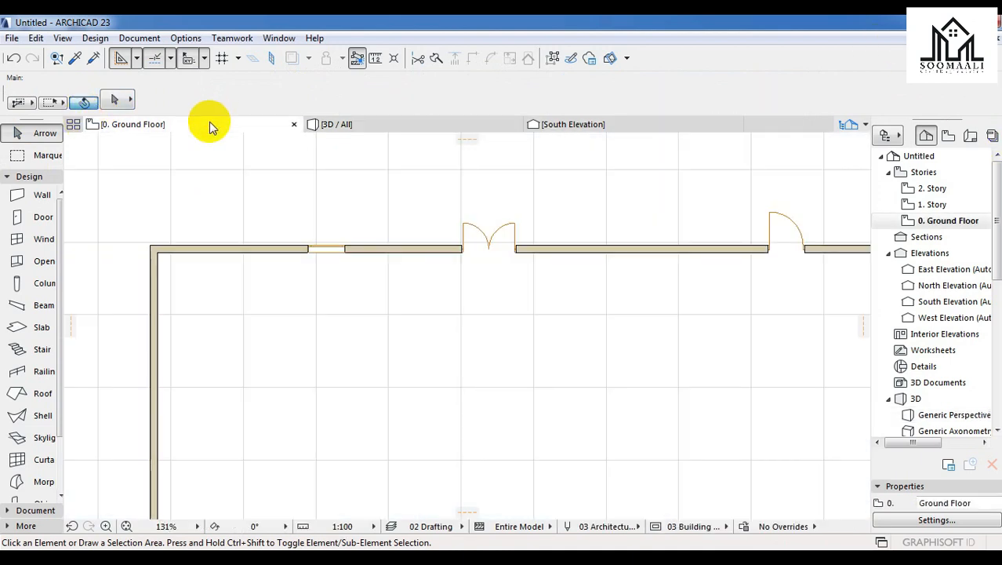
pyautogui.click(28, 242)
pyautogui.doubleClick(24, 241)
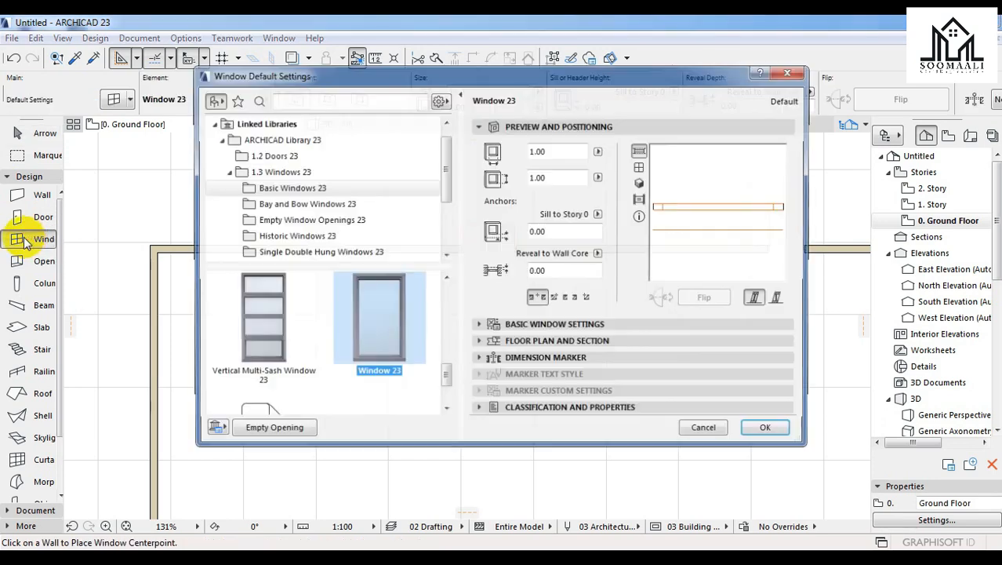
pyautogui.moveTo(445, 379); pyautogui.dragTo(454, 282)
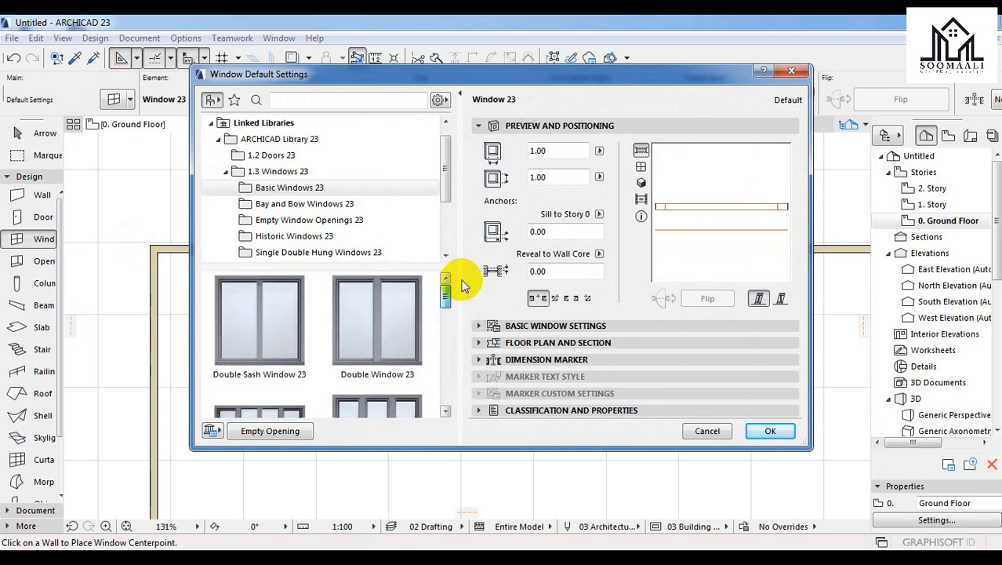
pyautogui.click(393, 322)
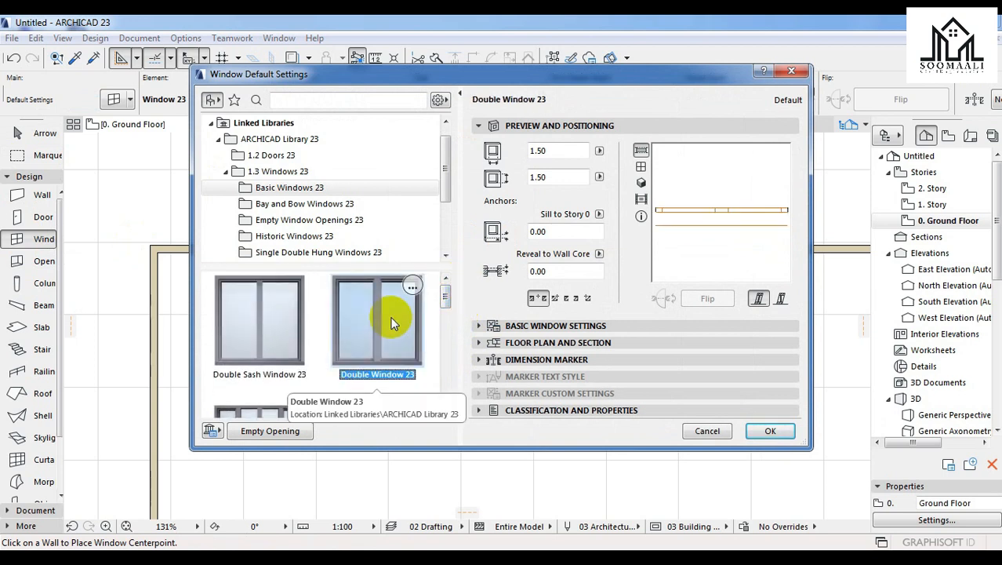
# - Set the default width and height to 1.00 each and the sill to Story 0 to 1.00, and accept the settings
pyautogui.moveTo(554, 153); pyautogui.dragTo(466, 153)
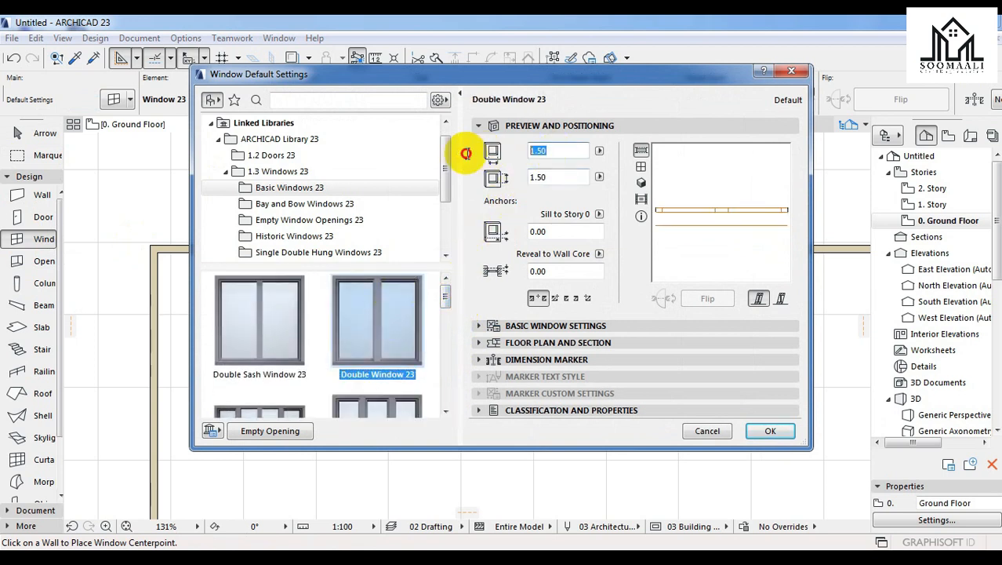
pyautogui.write('1')
pyautogui.click(561, 177)
pyautogui.moveTo(562, 176); pyautogui.dragTo(463, 180)
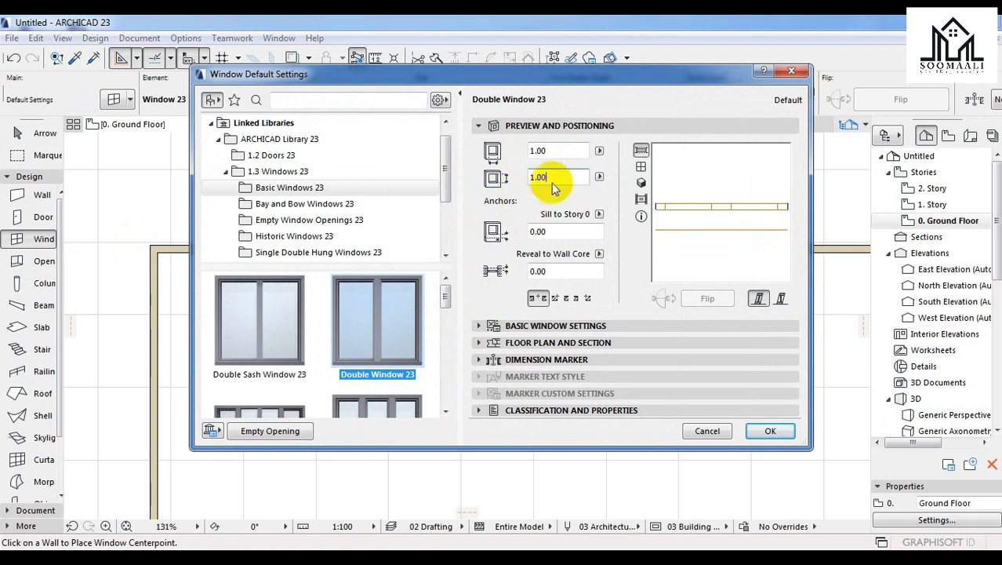
pyautogui.click(557, 232)
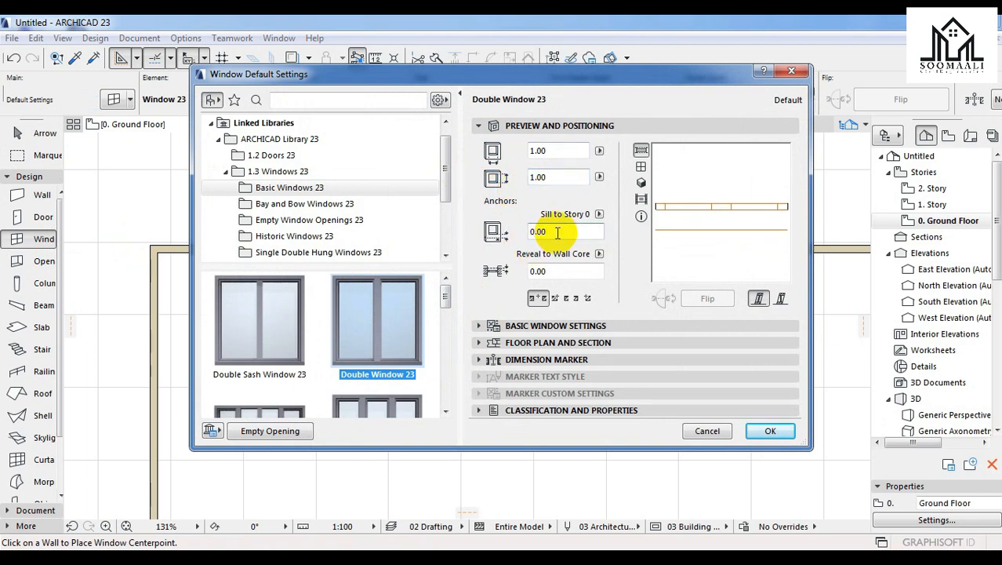
pyautogui.moveTo(557, 232); pyautogui.dragTo(517, 232)
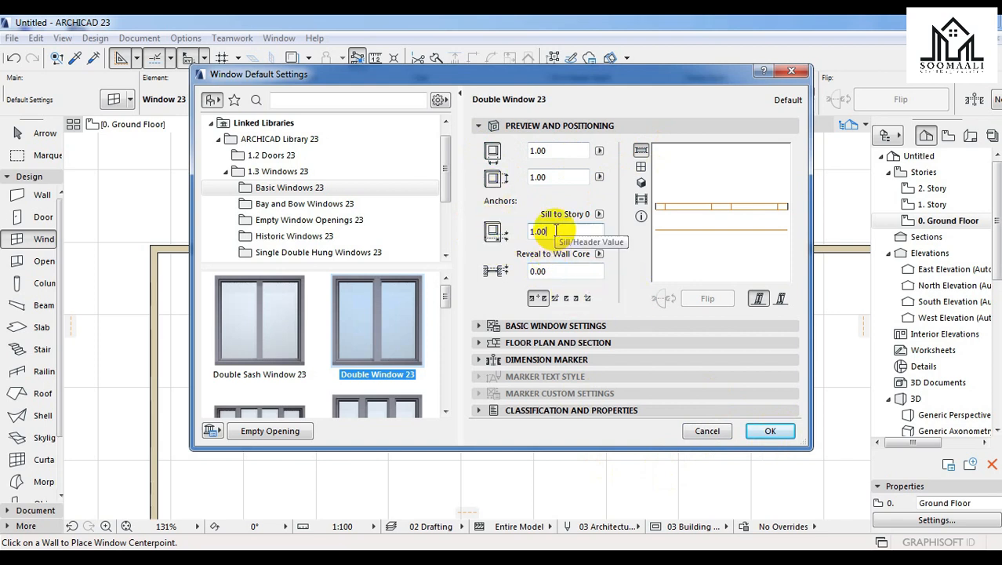
pyautogui.click(769, 431)
# - Place the double window in the north wall between the single door and the east corner, opening towards the outside
pyautogui.scroll(-2, 417, 259)
pyautogui.scroll(-2, 417, 211)
pyautogui.scroll(-1, 661, 221)
pyautogui.scroll(3, 644, 226)
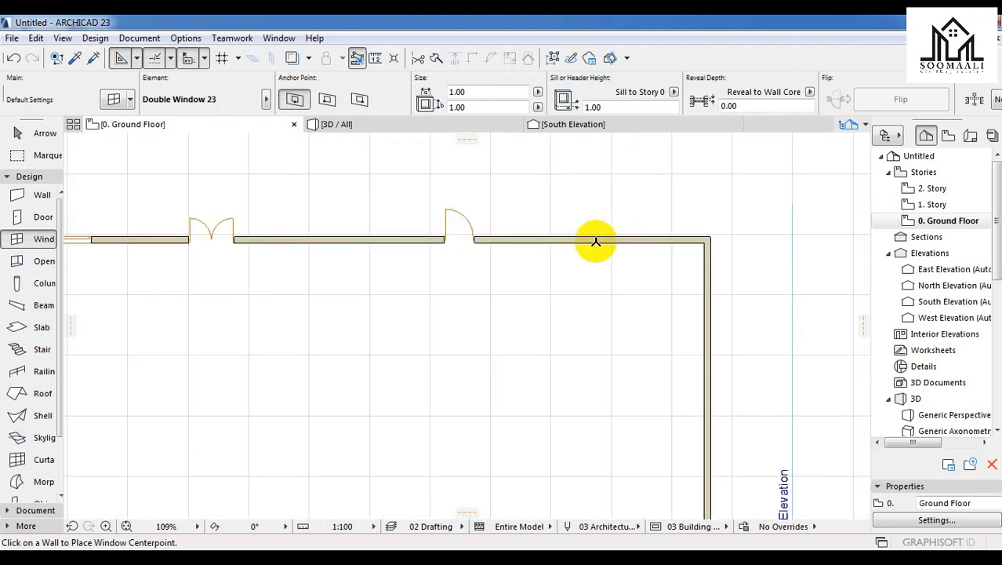
pyautogui.click(609, 236)
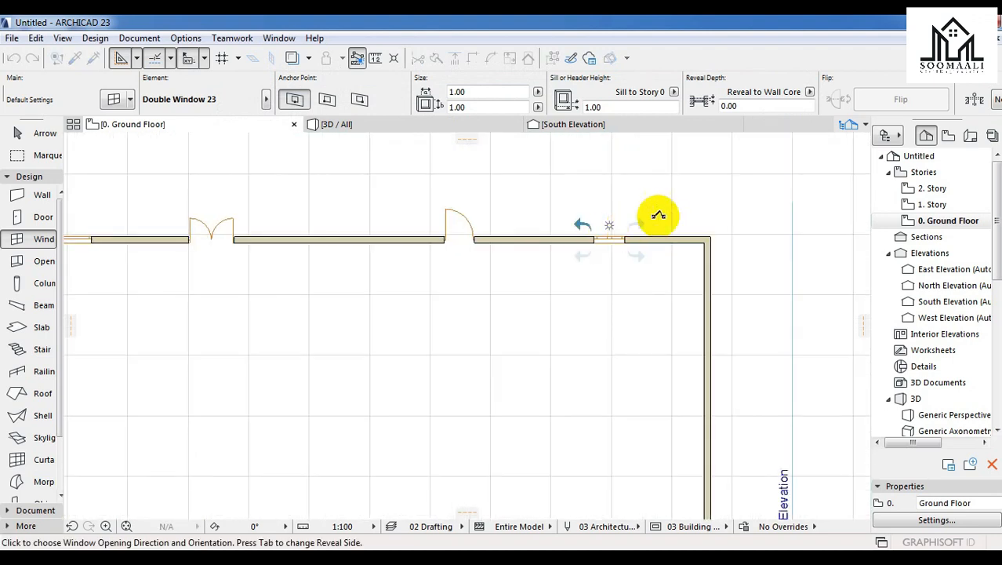
pyautogui.click(582, 177)
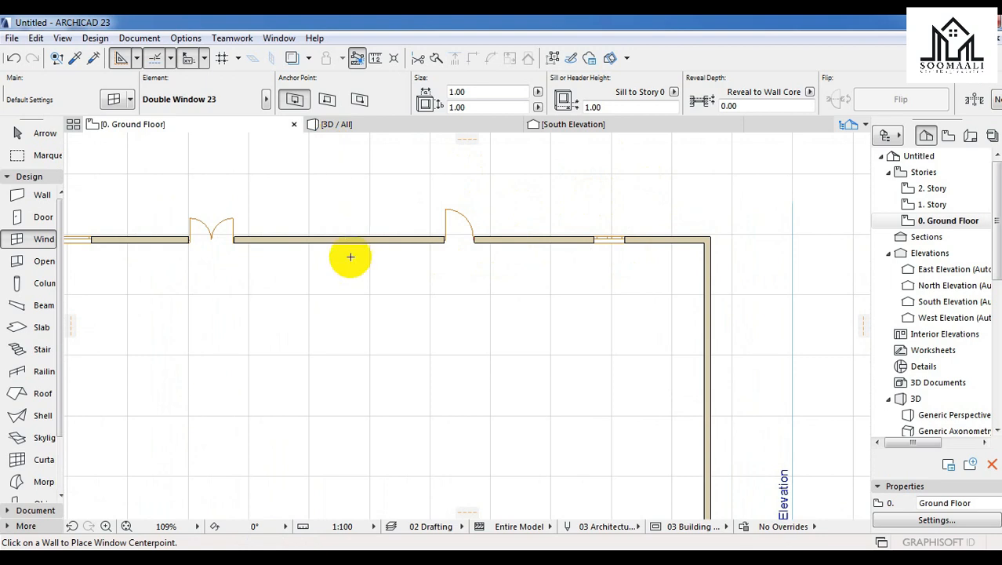
# - Leave window placement and examine the new double window from outside and up close in the 3D view
pyautogui.press('F3')
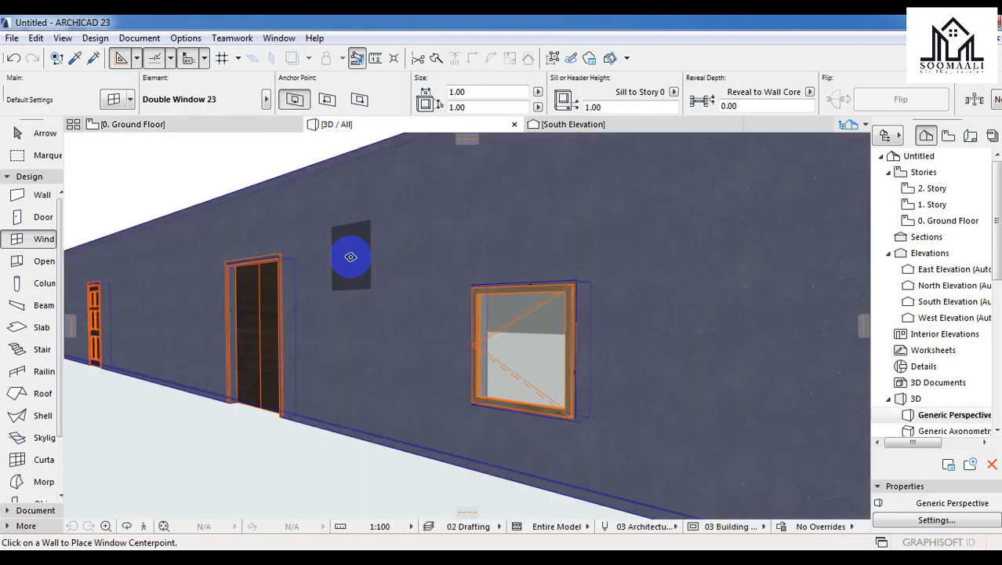
pyautogui.scroll(-5, 450, 389)
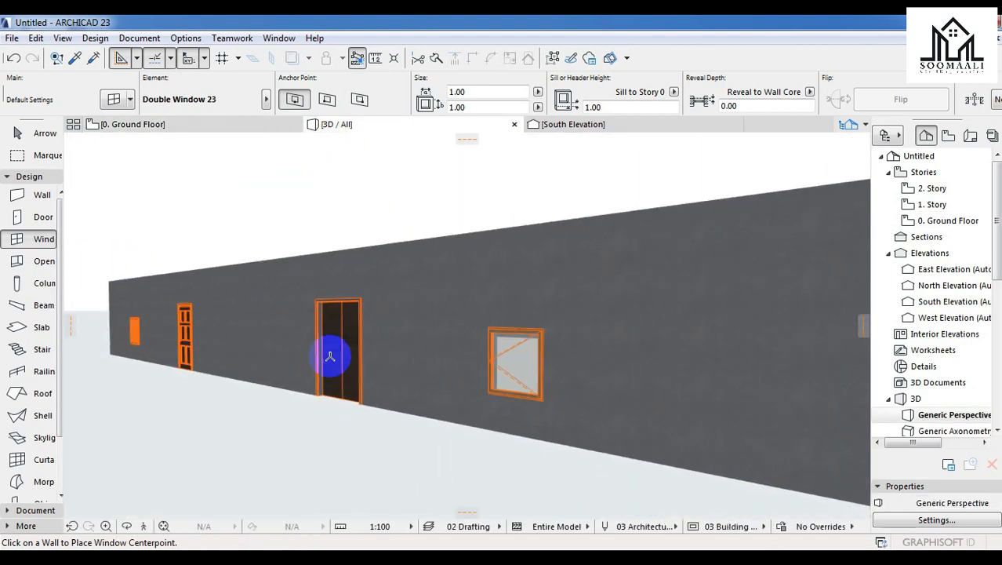
pyautogui.scroll(6, 89, 331)
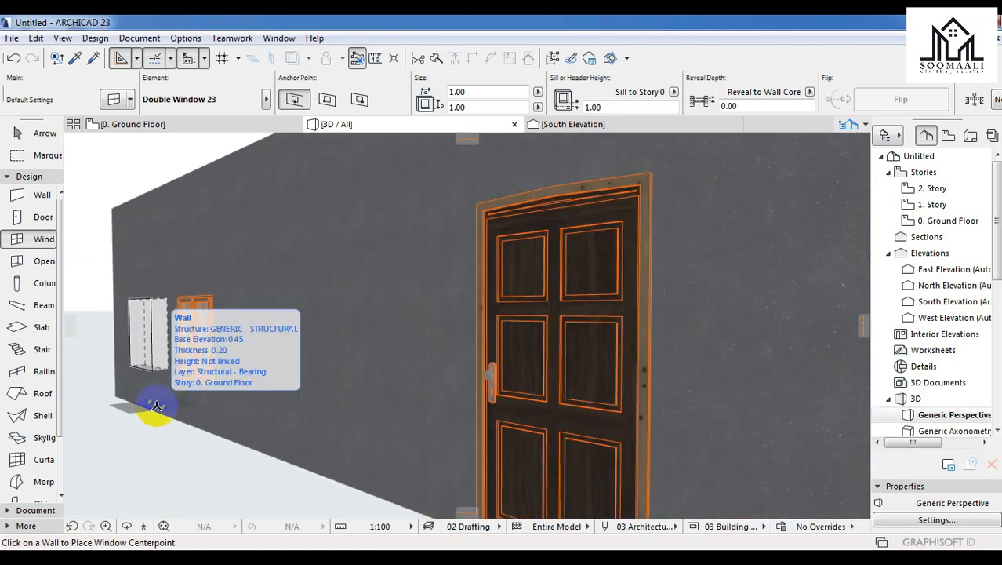
pyautogui.press('Escape')
pyautogui.scroll(-5, 276, 452)
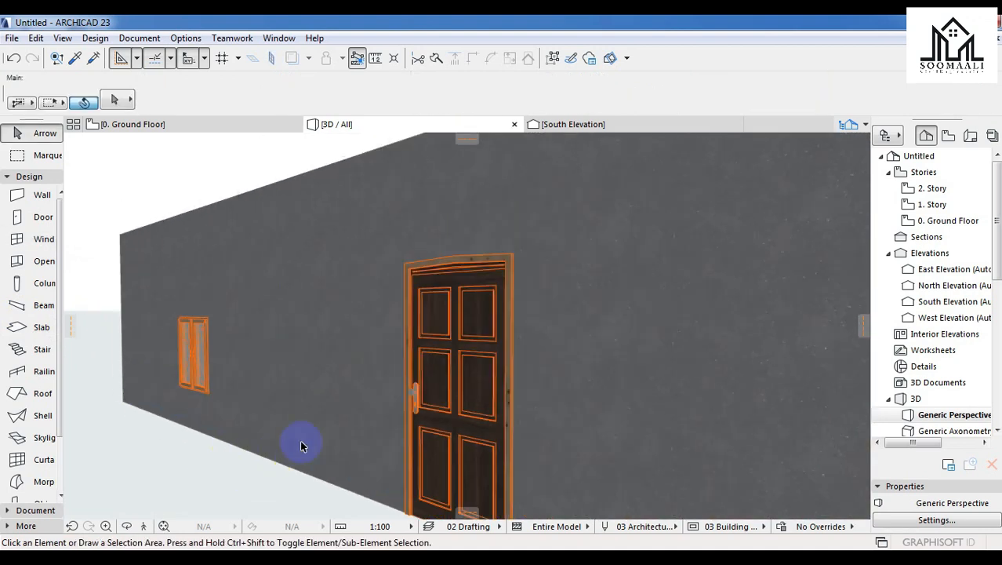
pyautogui.click(126, 525)
pyautogui.moveTo(205, 306); pyautogui.dragTo(144, 342)
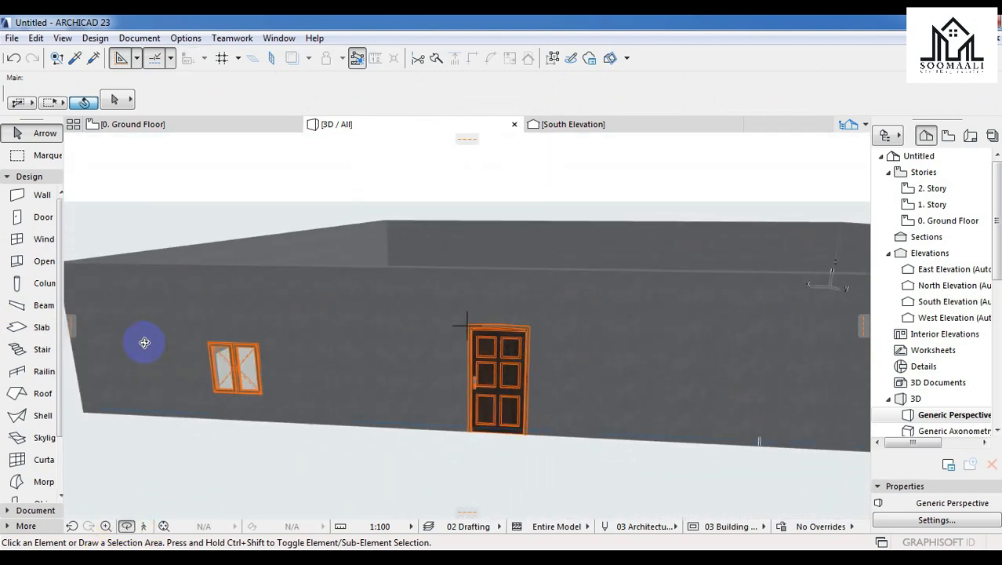
pyautogui.moveTo(517, 350); pyautogui.dragTo(195, 385)
pyautogui.scroll(6, 257, 374)
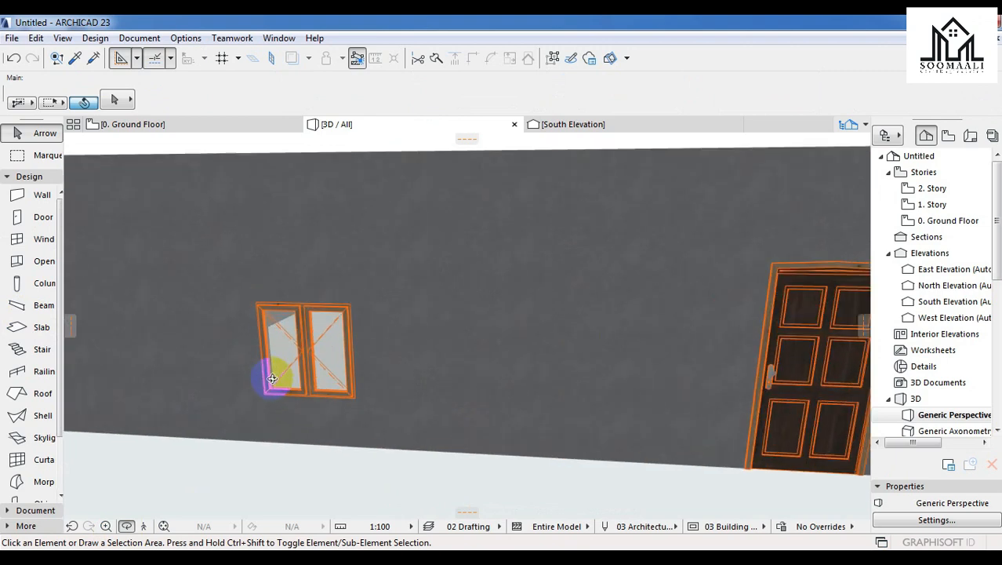
pyautogui.scroll(3, 307, 258)
pyautogui.scroll(5, 447, 296)
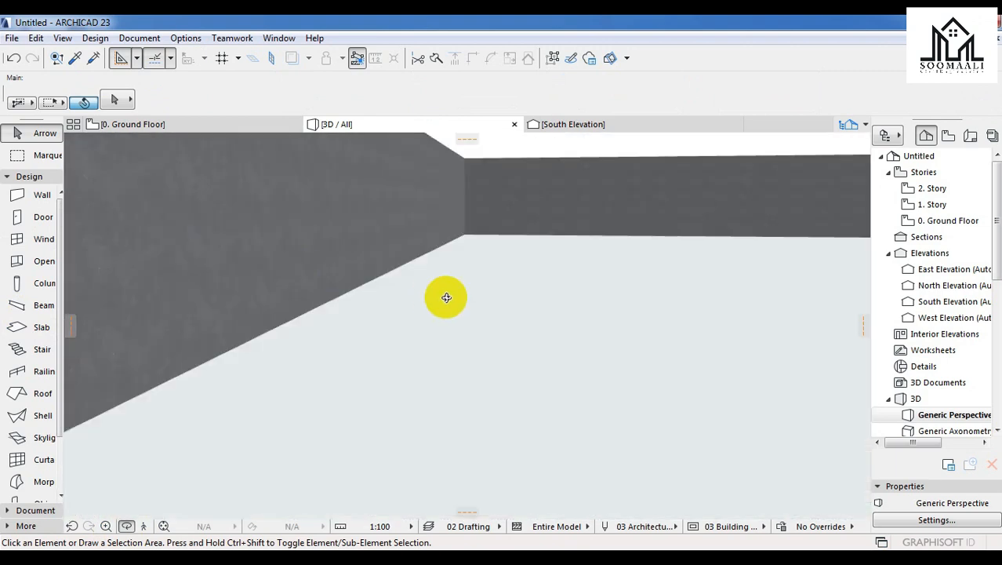
pyautogui.scroll(-5, 252, 227)
pyautogui.scroll(-3, 312, 230)
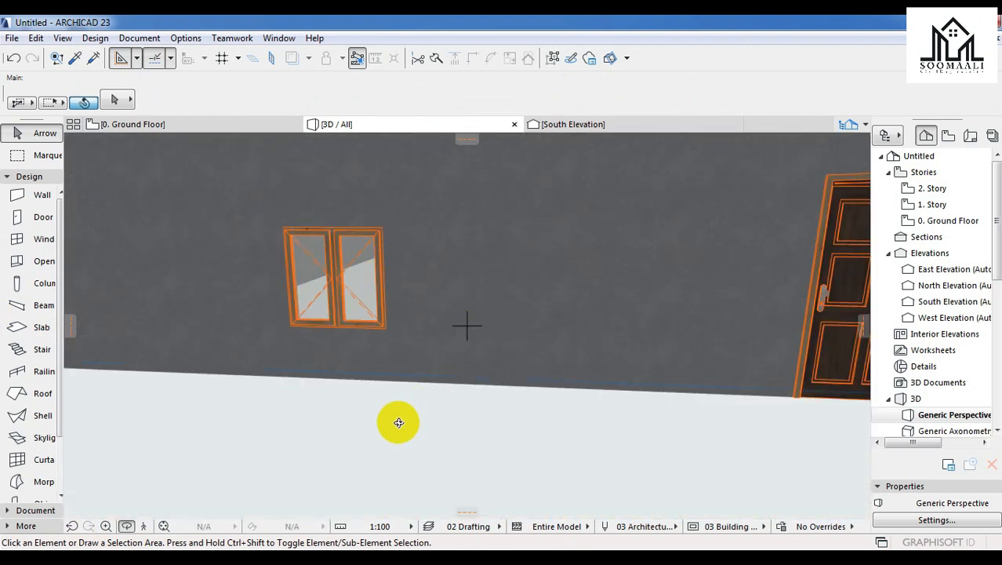
pyautogui.click(370, 361)
pyautogui.moveTo(370, 361); pyautogui.dragTo(424, 392)
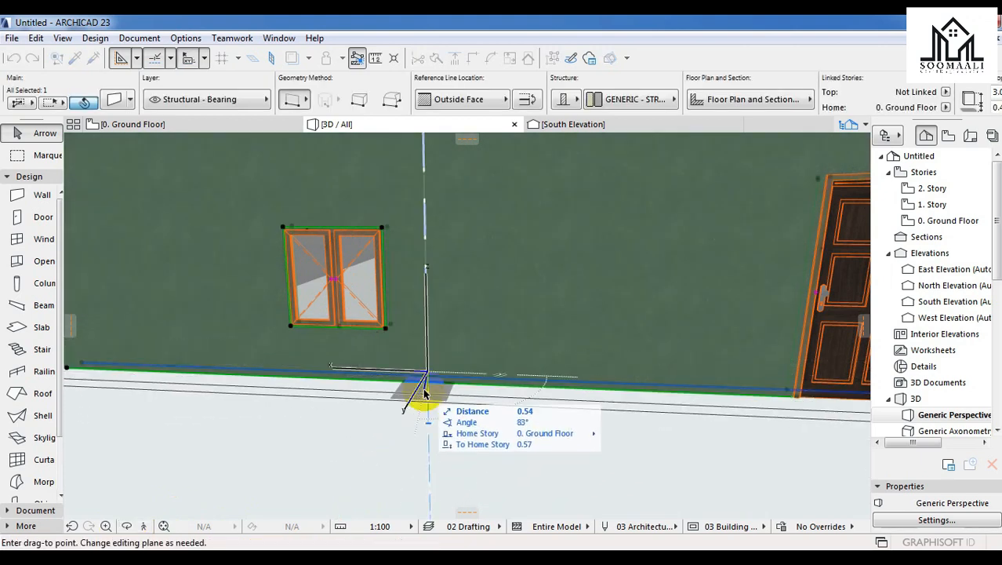
pyautogui.press('Escape')
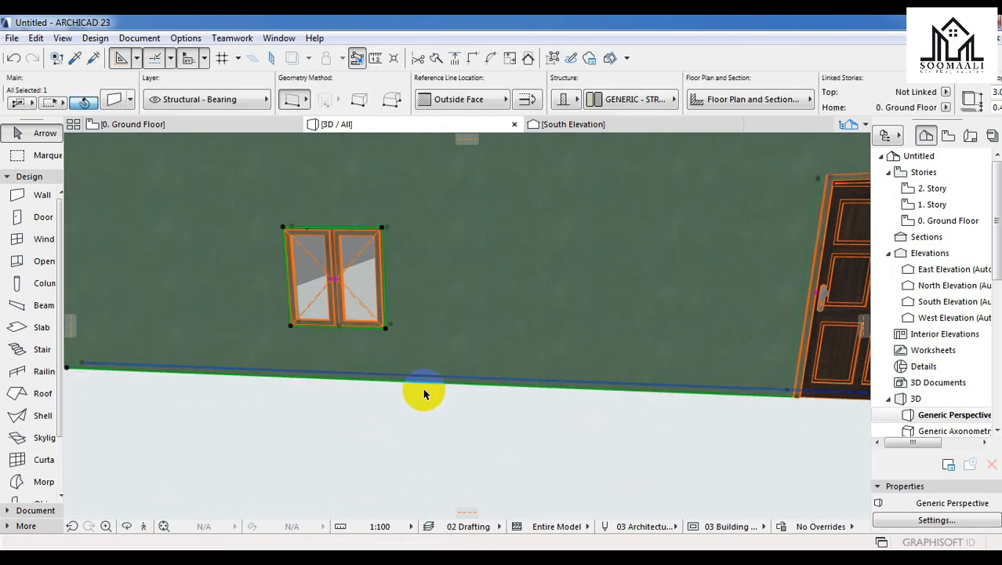
pyautogui.press('Escape')
# - Select the double window beside the single door in the 3D view and open its selection settings
pyautogui.scroll(-3, 370, 361)
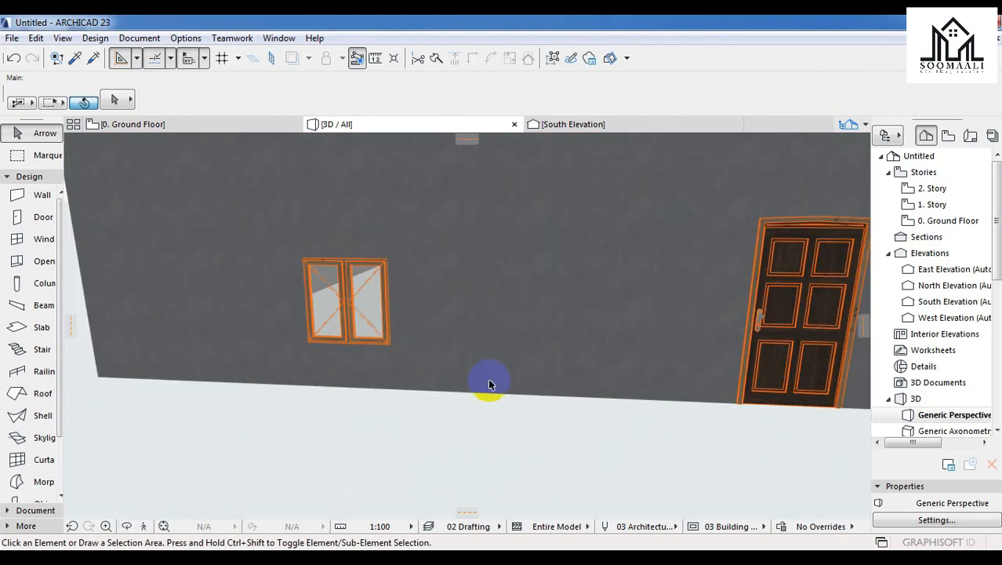
pyautogui.scroll(-2, 313, 380)
pyautogui.scroll(-2, 143, 343)
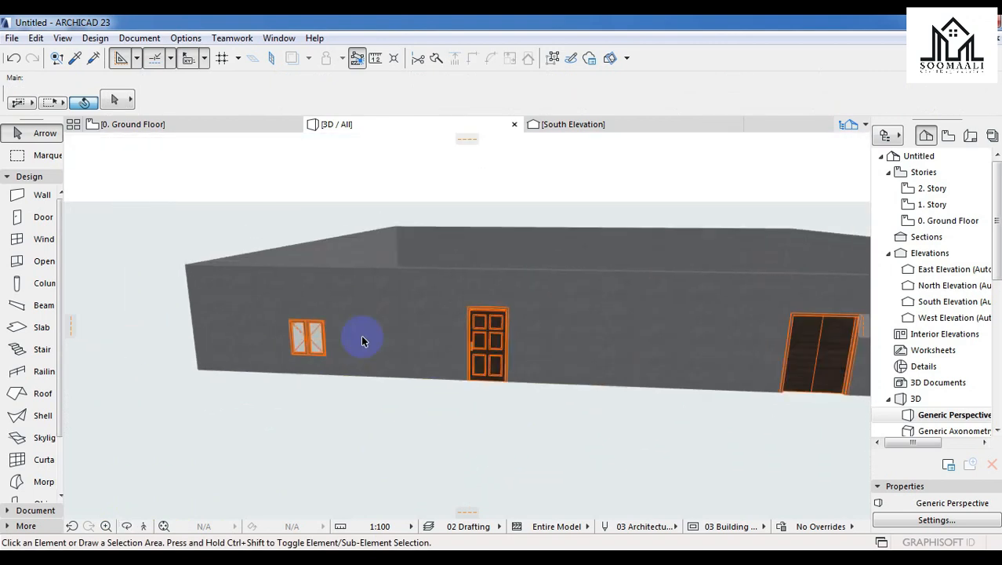
pyautogui.scroll(-3, 442, 356)
pyautogui.scroll(3, 339, 353)
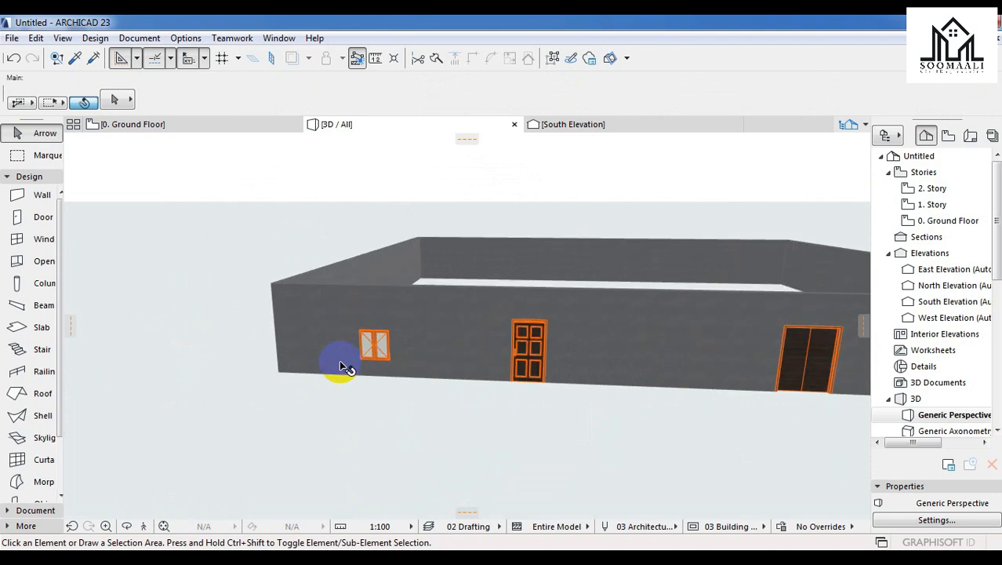
pyautogui.scroll(3, 400, 314)
pyautogui.scroll(2, 385, 328)
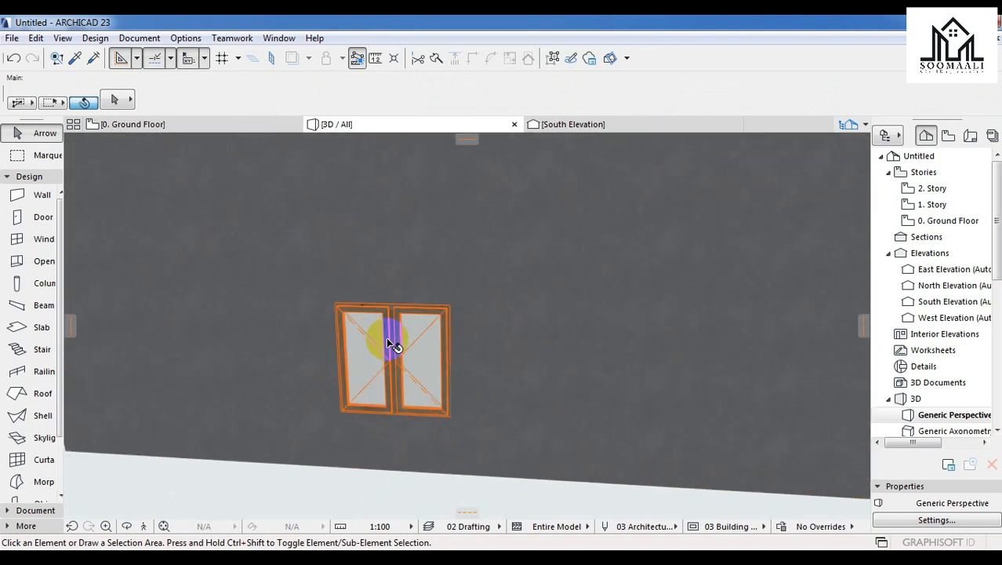
pyautogui.click(408, 390)
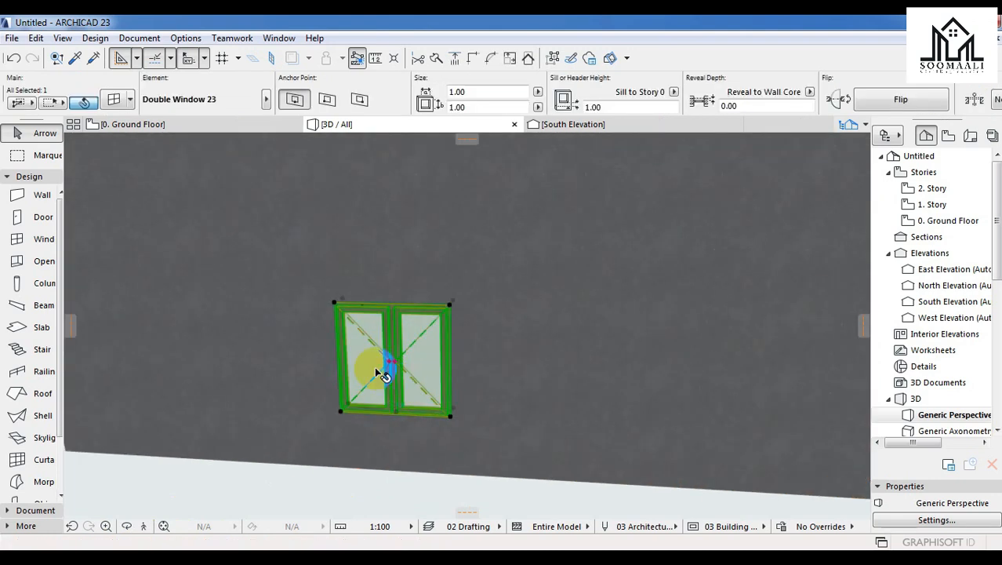
pyautogui.click(113, 100)
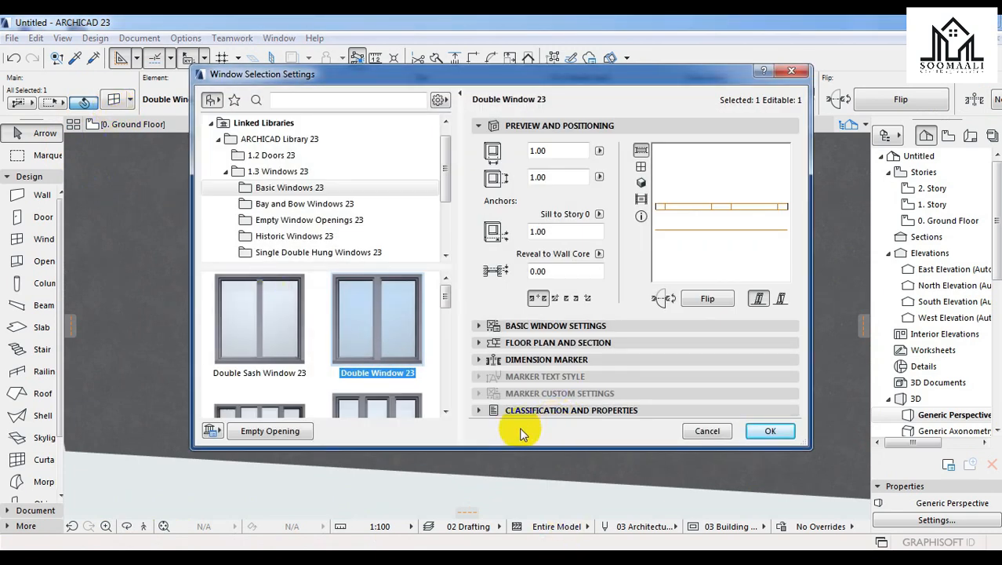
# - In the basic window settings, give Main Sash 1 an H-V Grid with 4 panes vertically
pyautogui.click(557, 328)
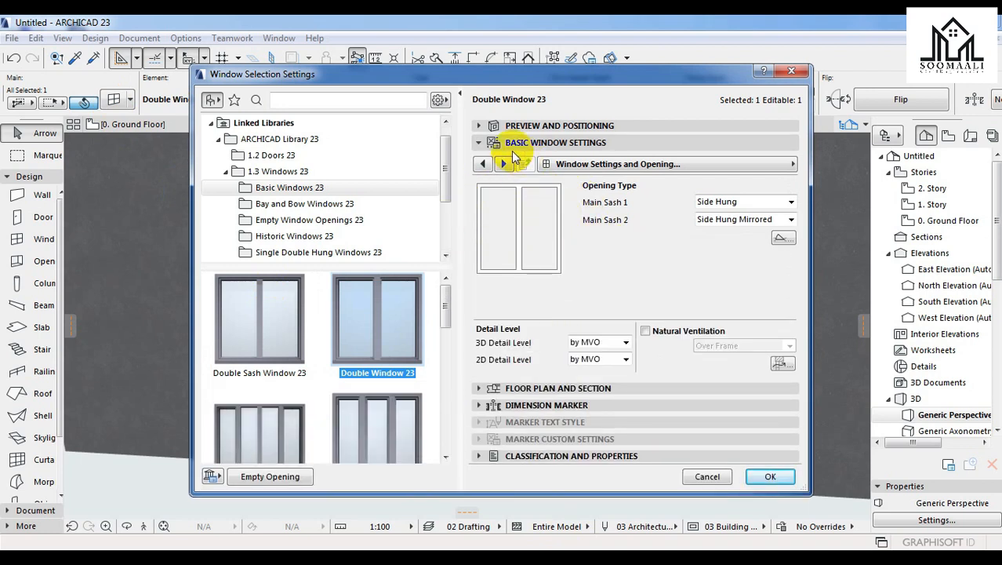
pyautogui.click(500, 165)
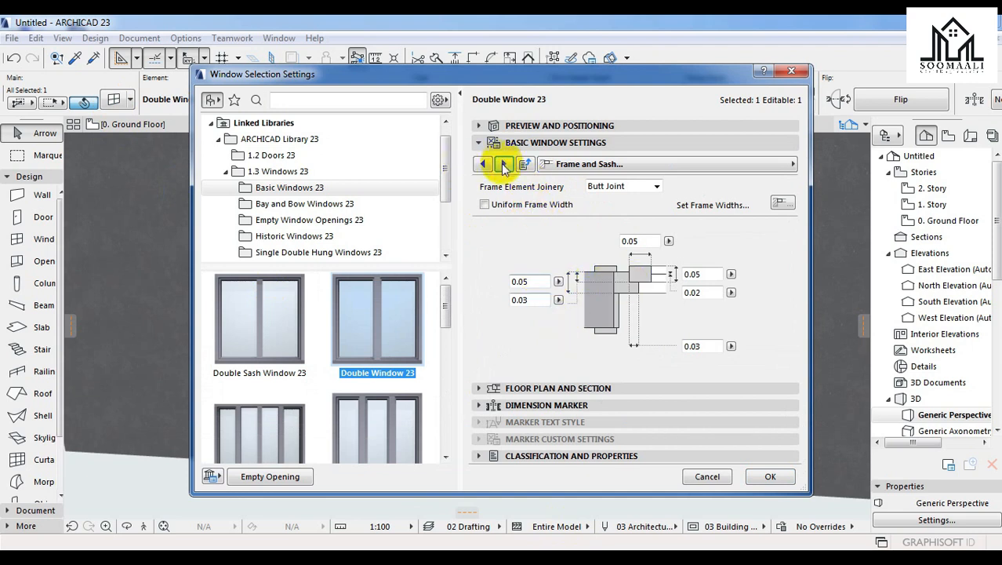
pyautogui.click(503, 164)
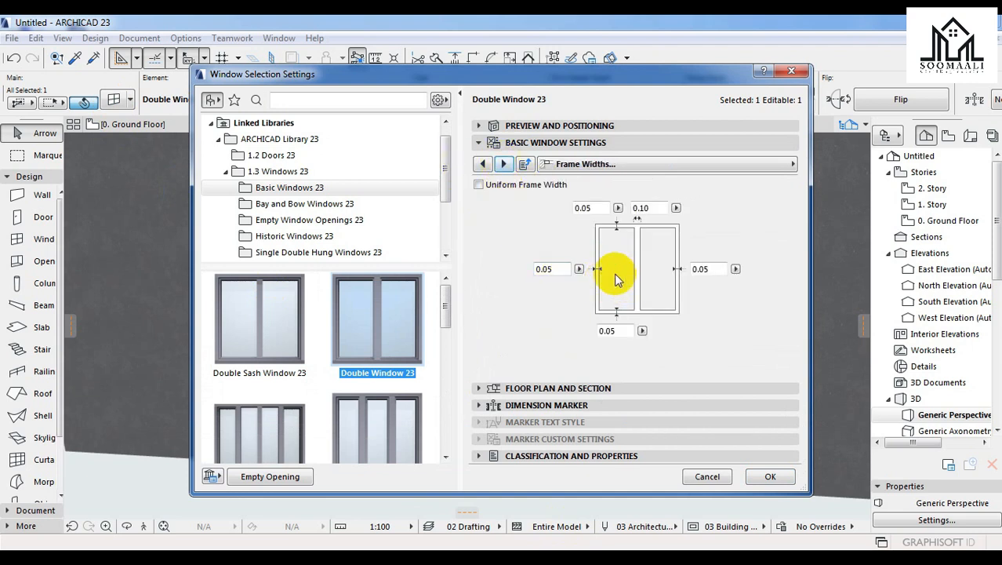
pyautogui.click(506, 164)
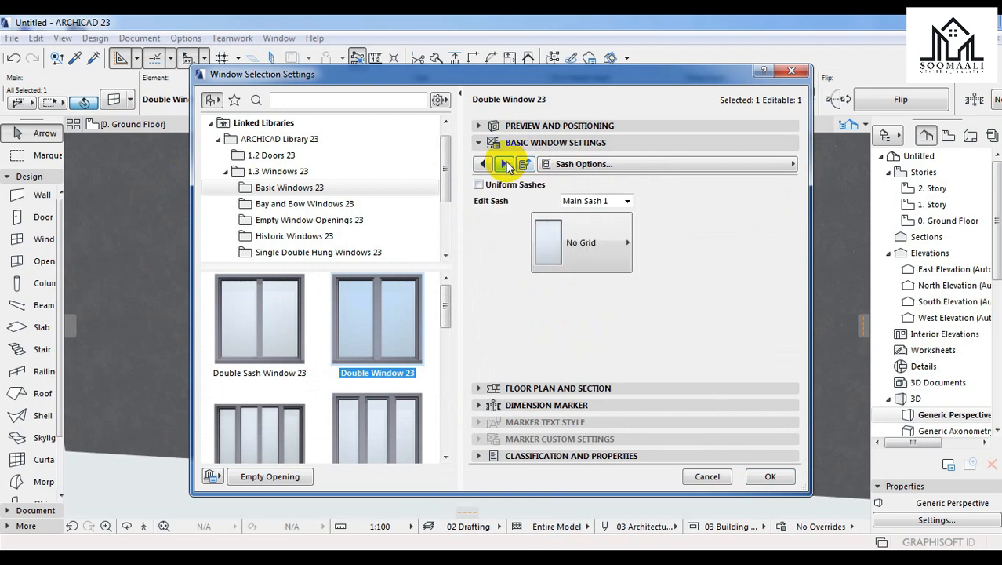
pyautogui.click(626, 244)
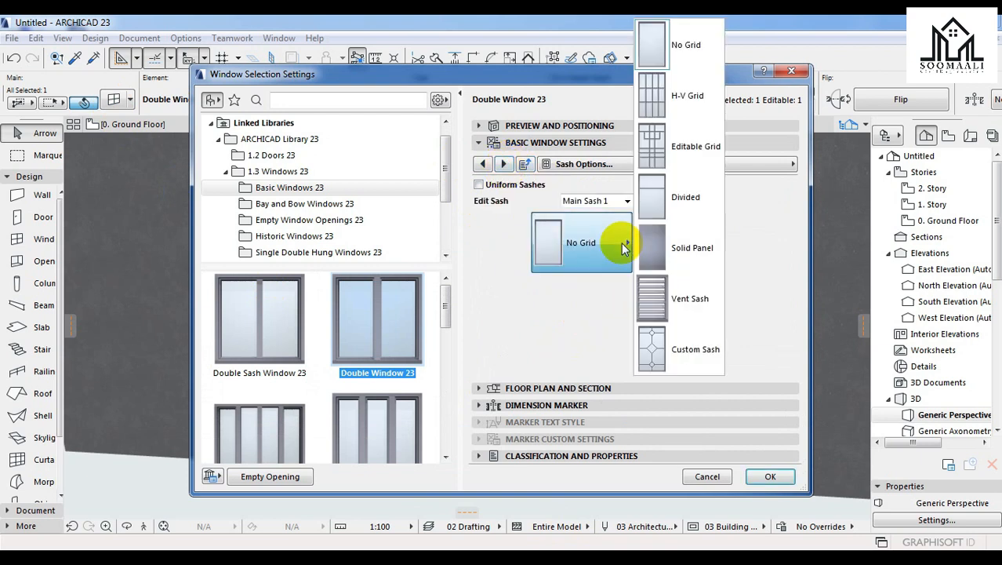
pyautogui.click(661, 100)
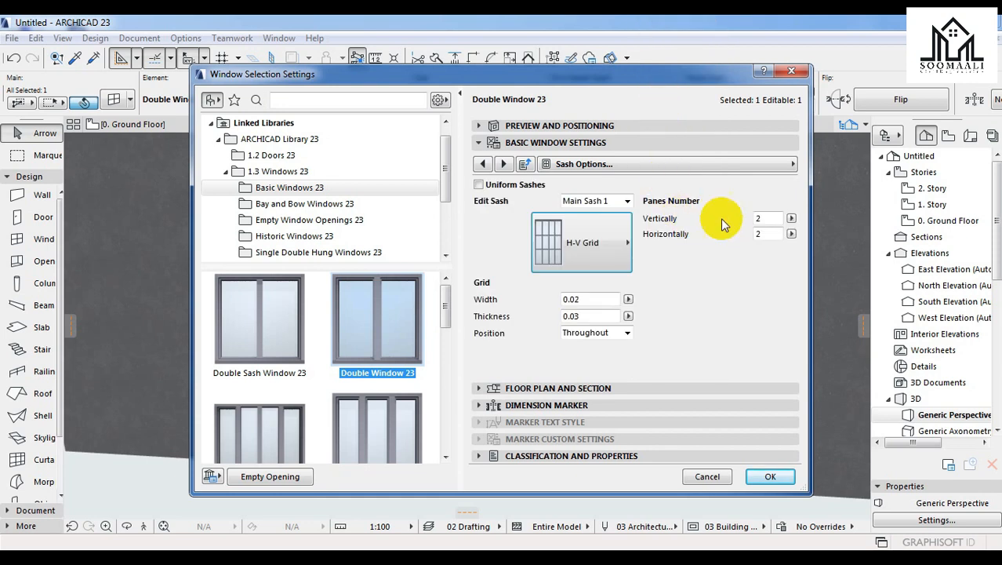
pyautogui.doubleClick(768, 219)
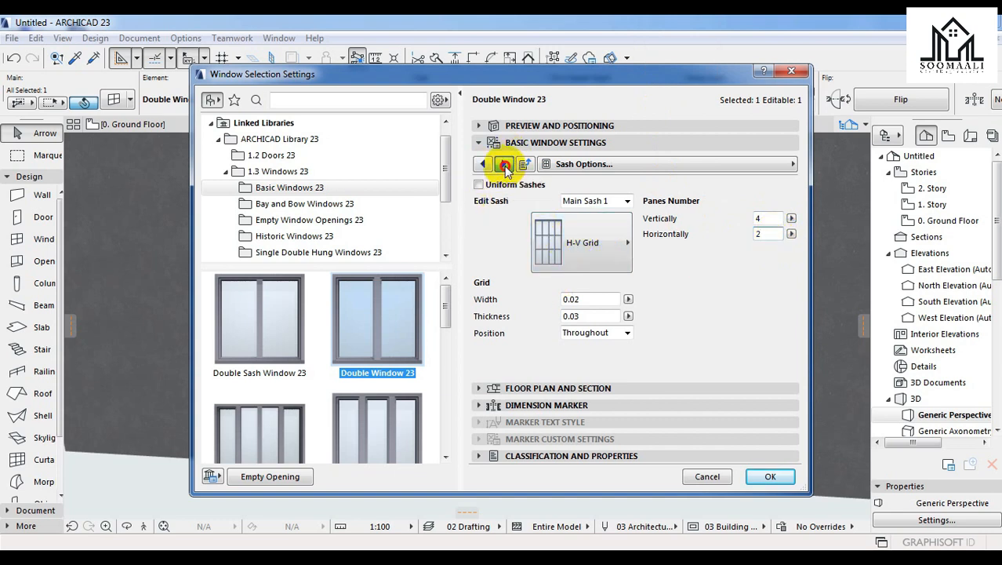
# - Override the model view options for the window's 3D projections and turn off its opening line
pyautogui.click(505, 165)
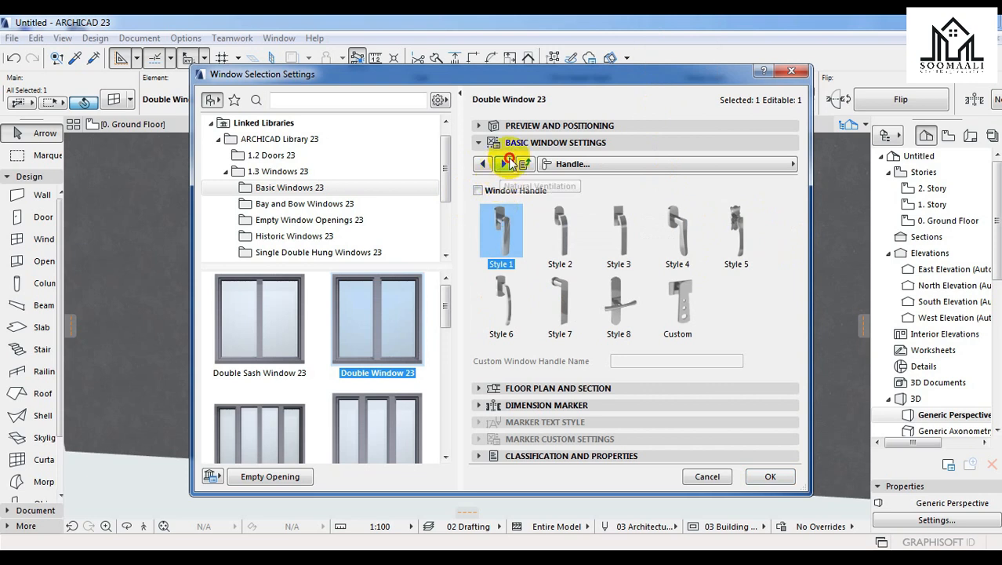
pyautogui.click(506, 164)
pyautogui.click(506, 164)
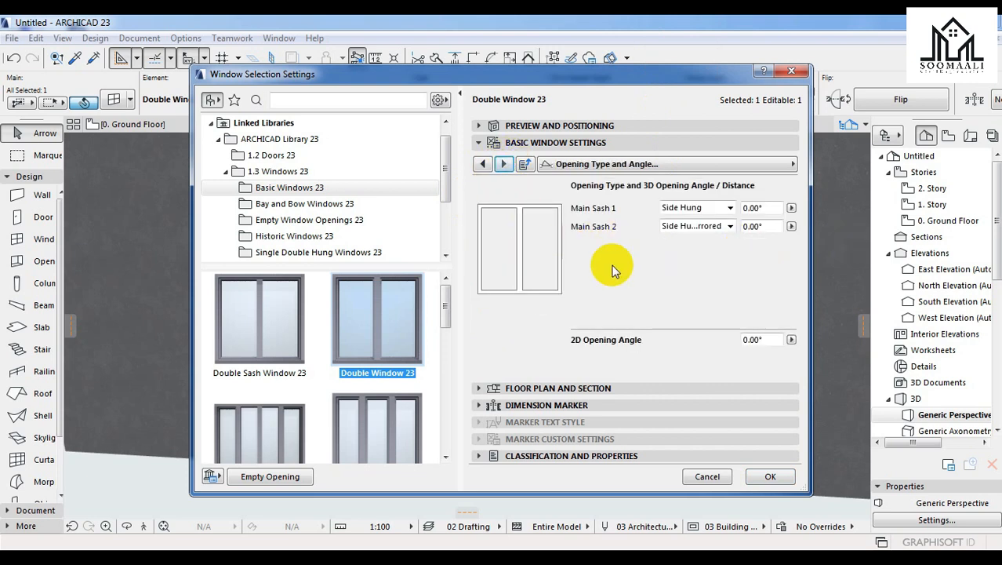
pyautogui.click(505, 164)
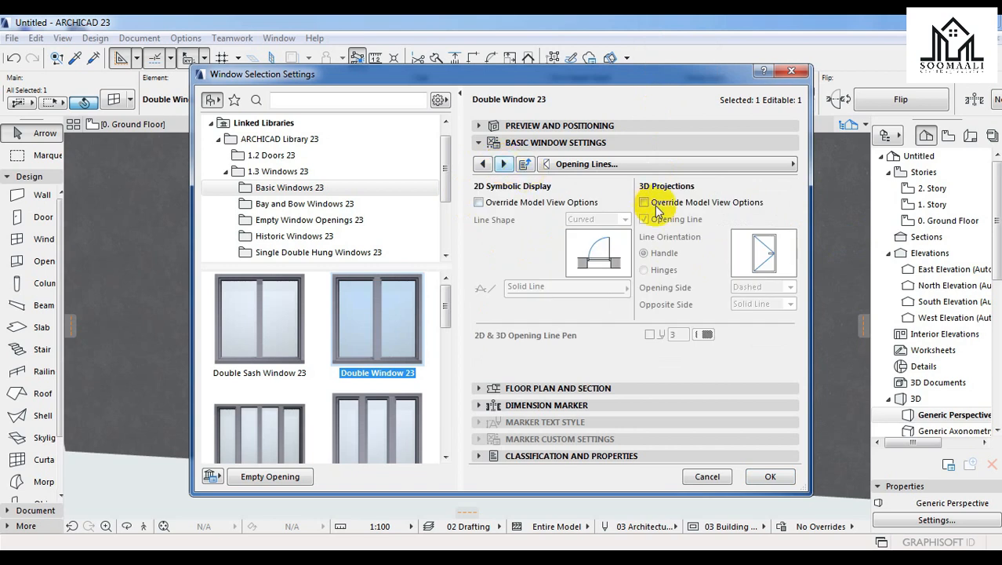
pyautogui.click(645, 203)
pyautogui.click(644, 221)
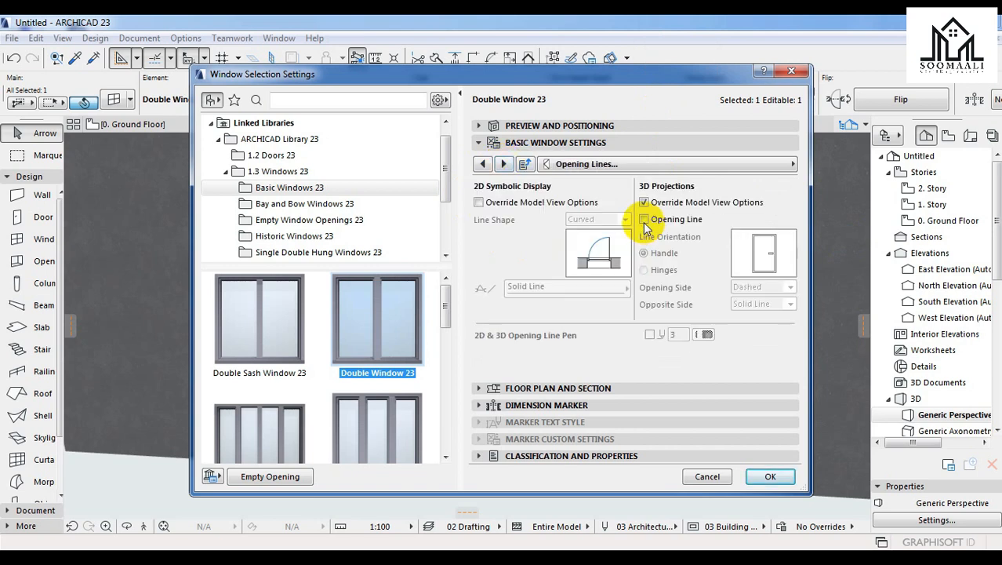
pyautogui.click(645, 219)
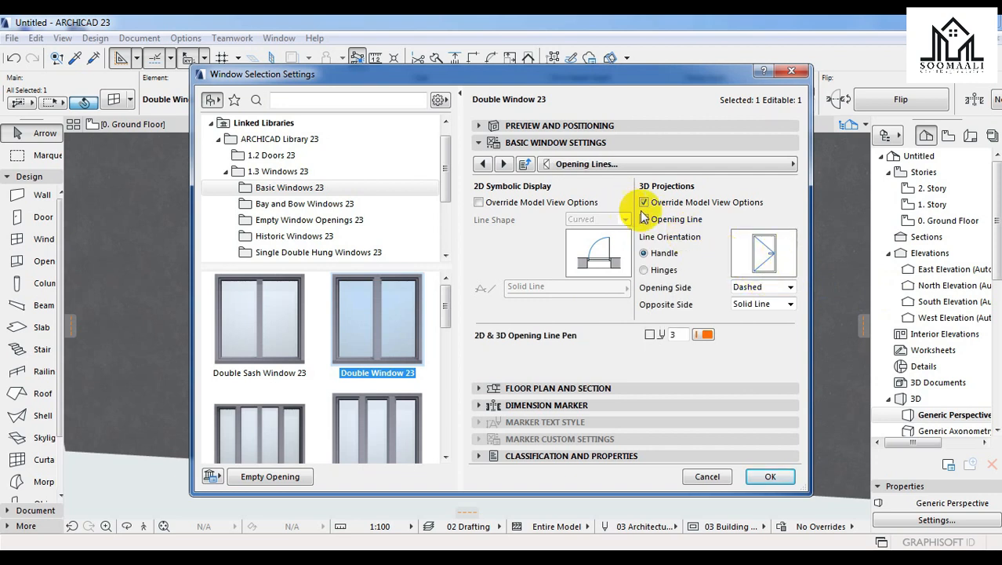
pyautogui.click(652, 222)
# - Set the window's glass surface to Paint - Royal Blue in the model attributes
pyautogui.click(505, 164)
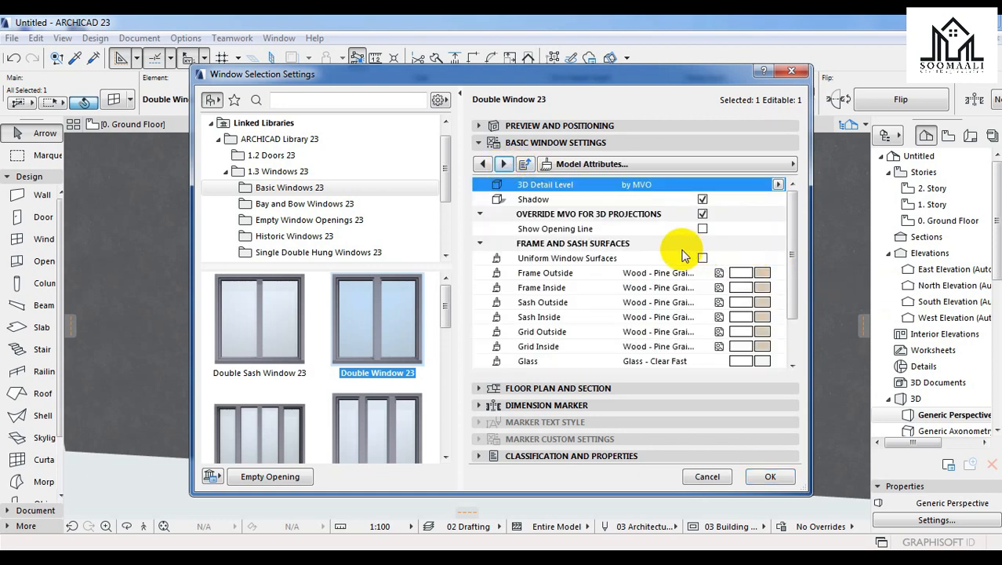
pyautogui.click(760, 361)
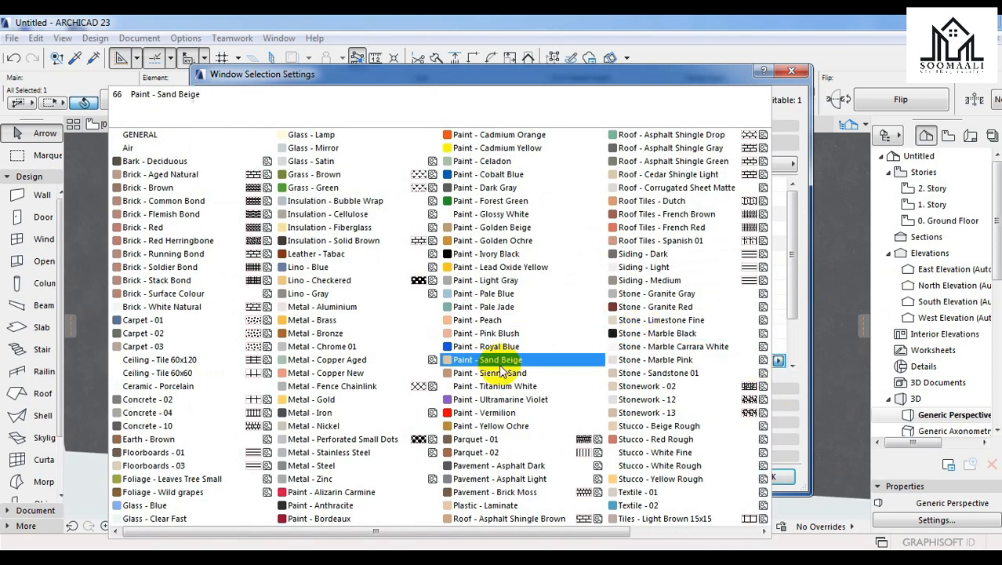
pyautogui.click(520, 347)
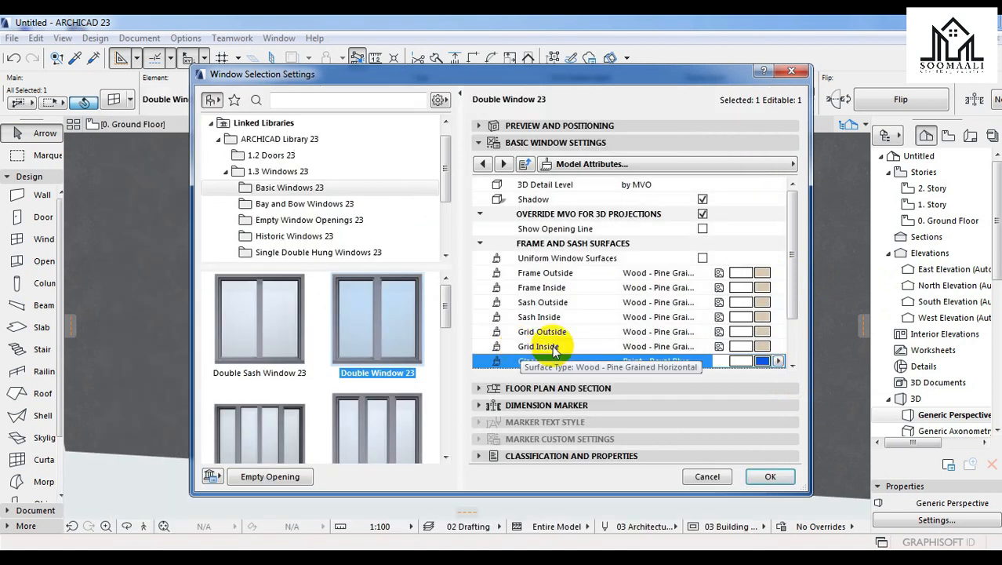
# - Set the Grid Inside, Grid Outside, Sash Inside and Frame Inside surfaces to Metal - Aluminium
pyautogui.click(763, 350)
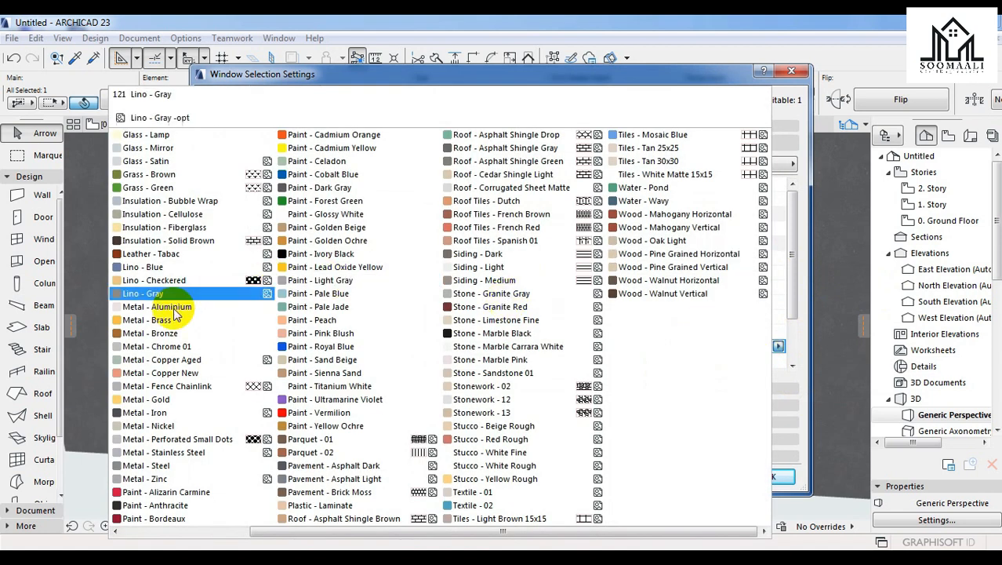
pyautogui.click(161, 308)
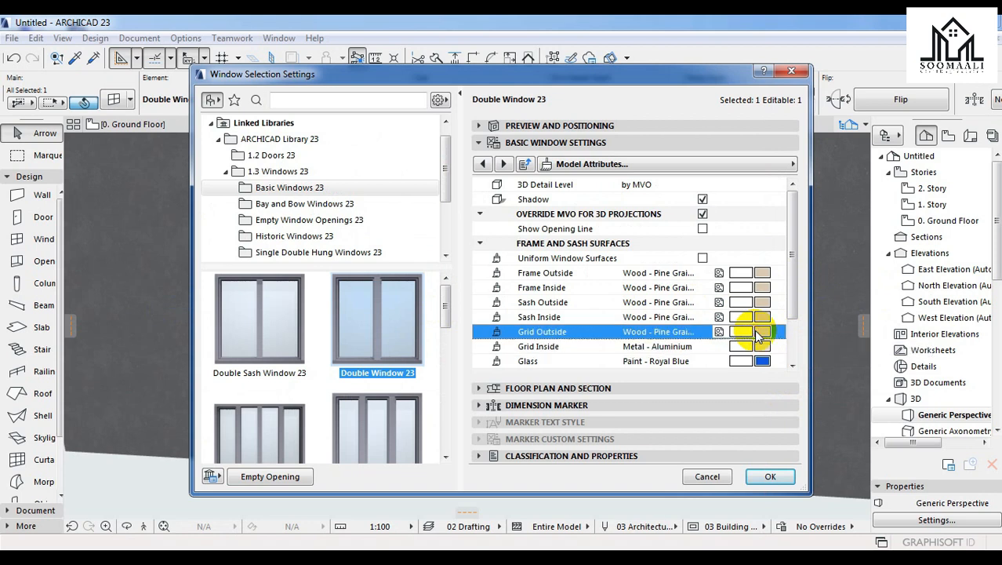
pyautogui.click(760, 335)
pyautogui.click(161, 307)
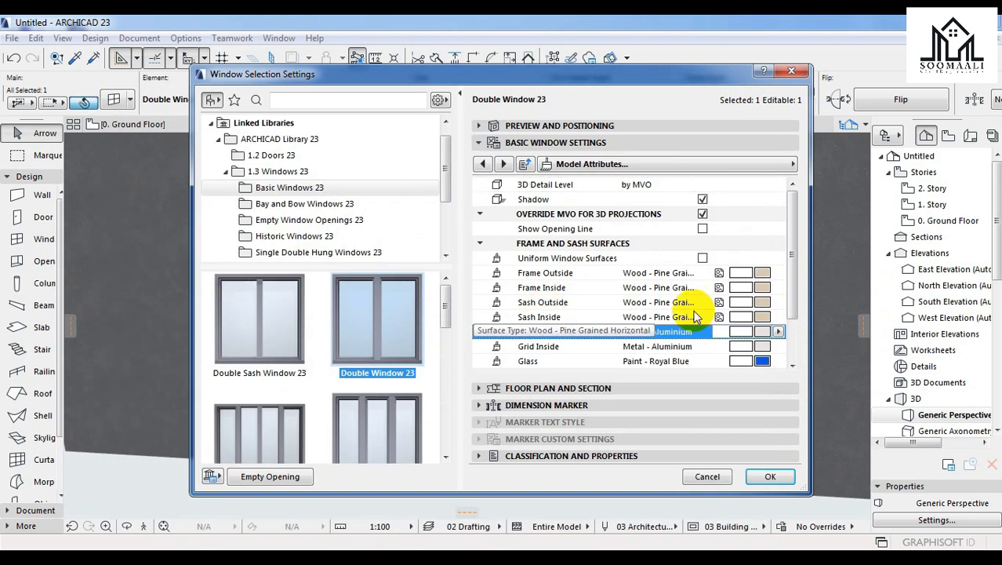
pyautogui.click(766, 322)
pyautogui.click(161, 307)
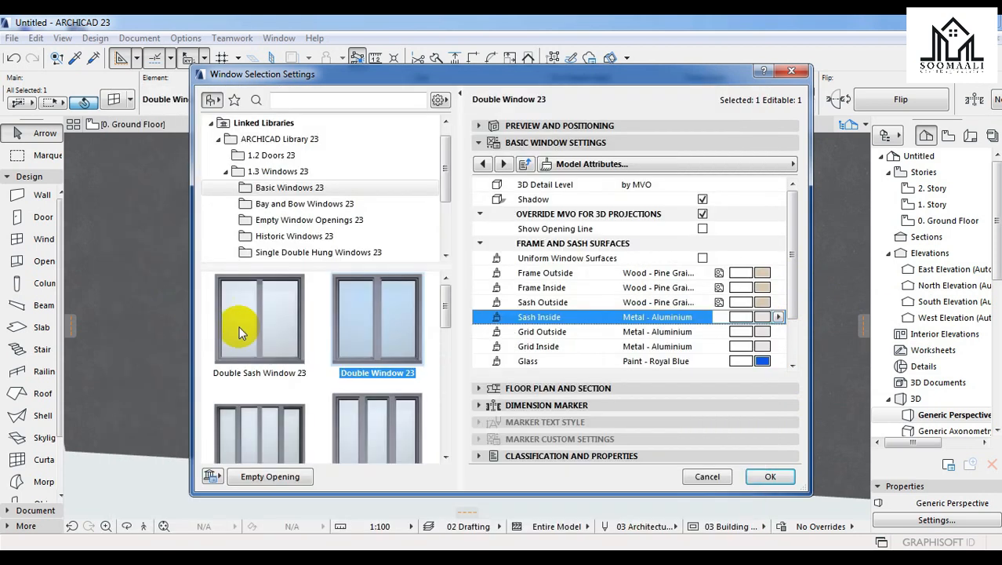
pyautogui.click(762, 287)
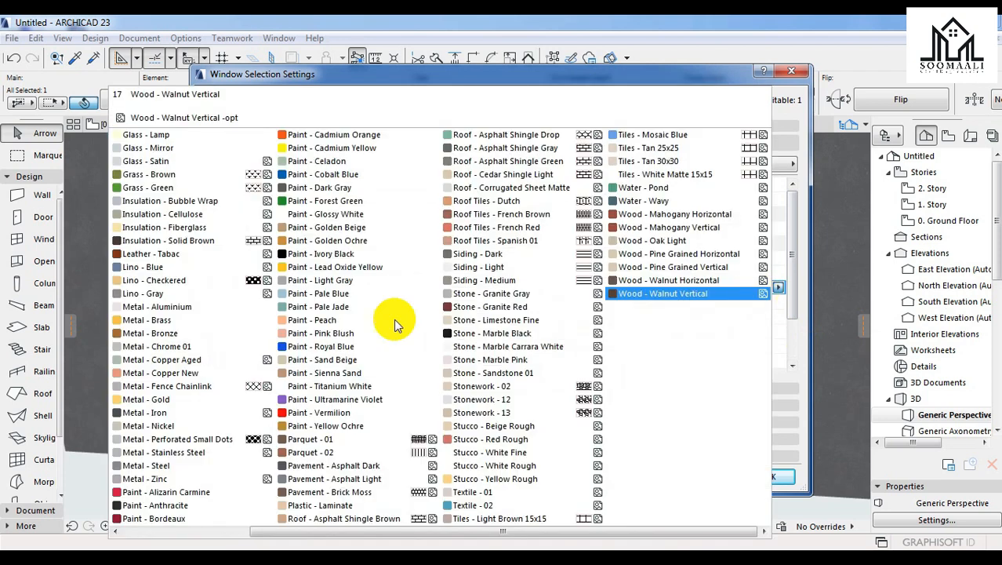
pyautogui.click(157, 307)
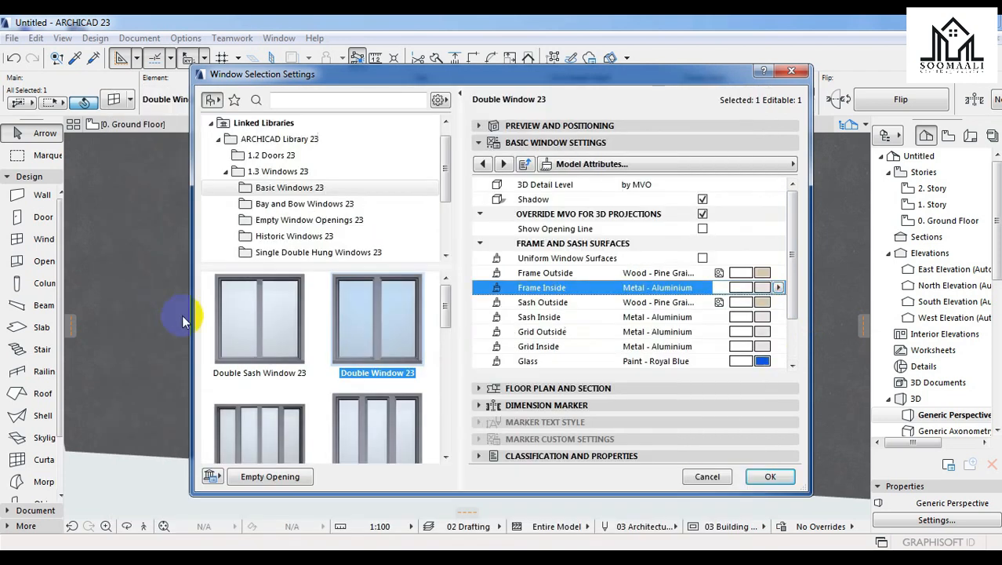
# - Set the Sash Outside and Frame Outside surfaces to Metal - Aluminium and accept the window settings
pyautogui.click(762, 307)
pyautogui.click(157, 294)
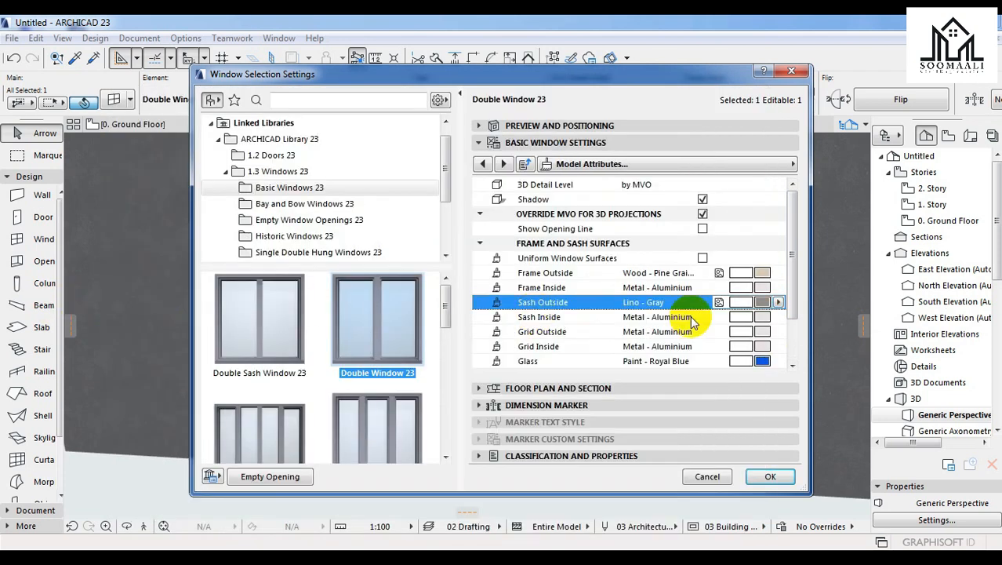
pyautogui.click(738, 303)
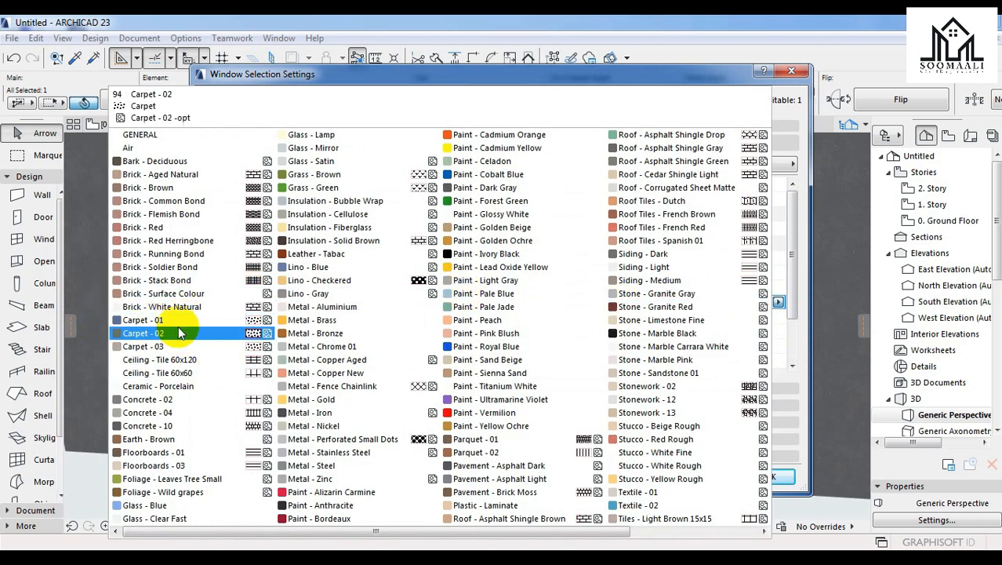
pyautogui.click(391, 308)
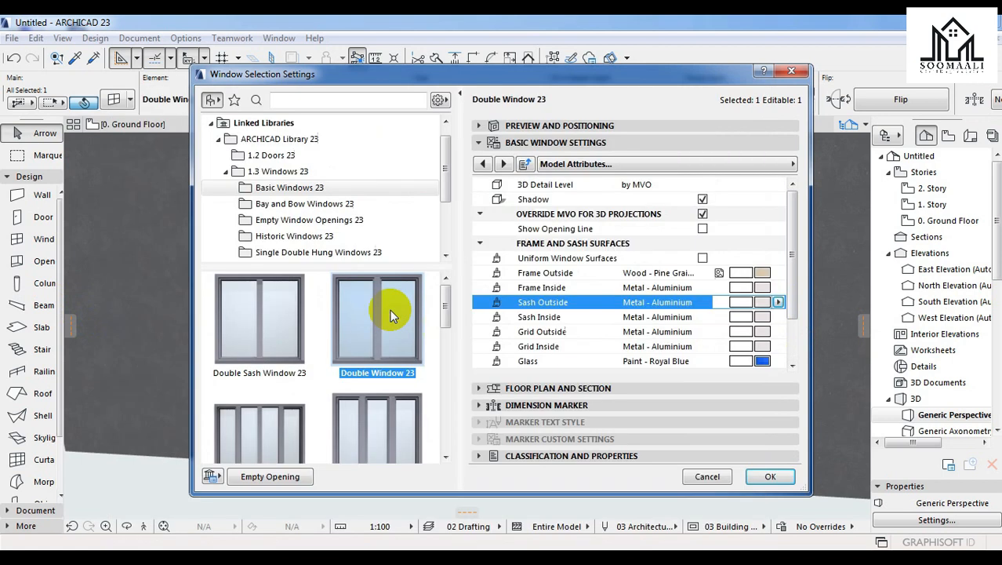
pyautogui.click(763, 285)
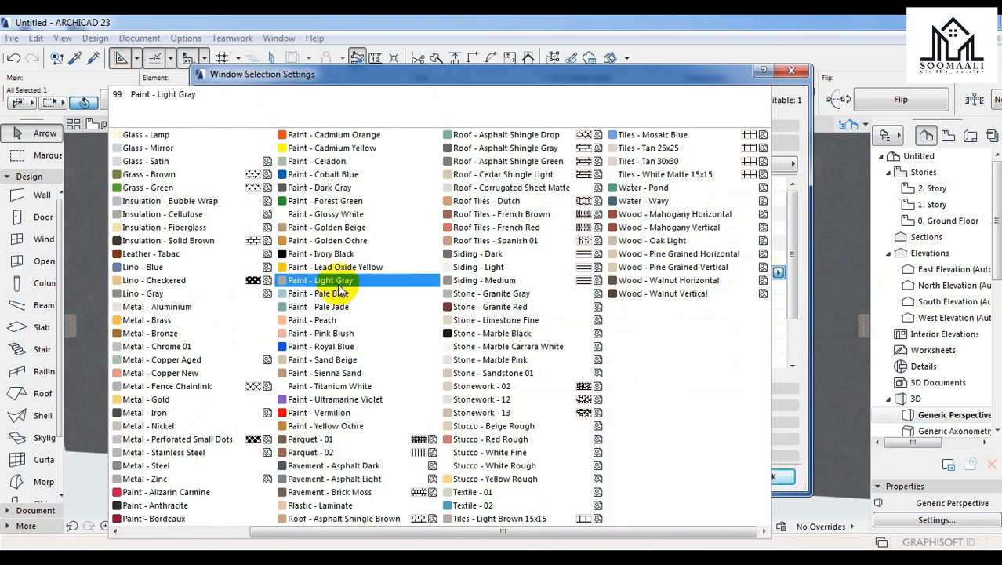
pyautogui.click(180, 308)
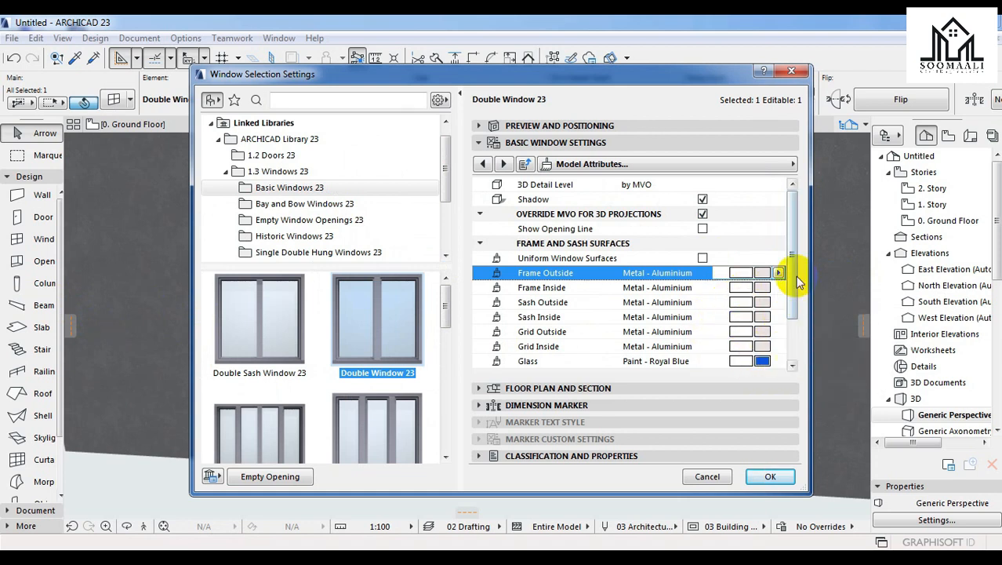
pyautogui.moveTo(794, 288); pyautogui.dragTo(794, 330)
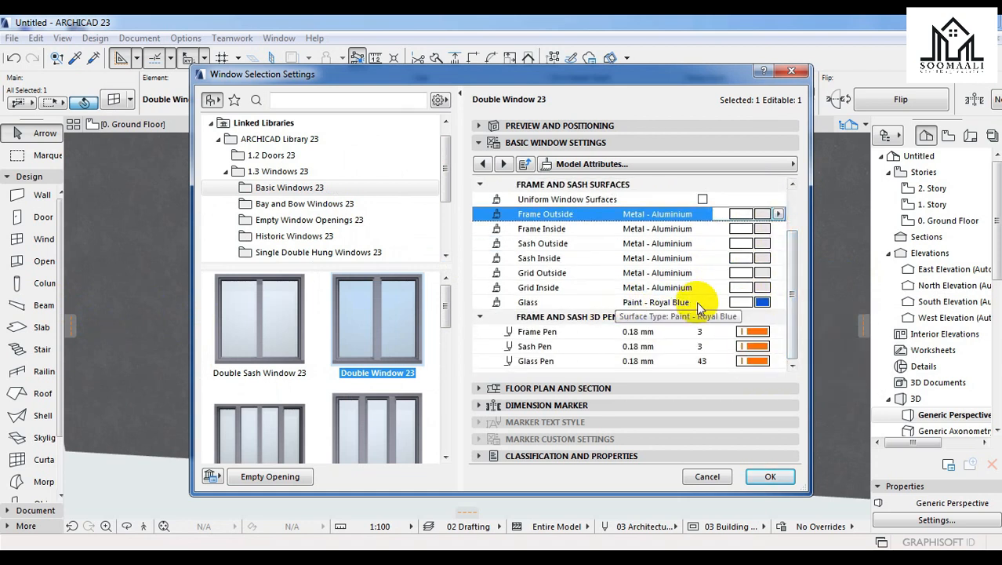
pyautogui.click(772, 477)
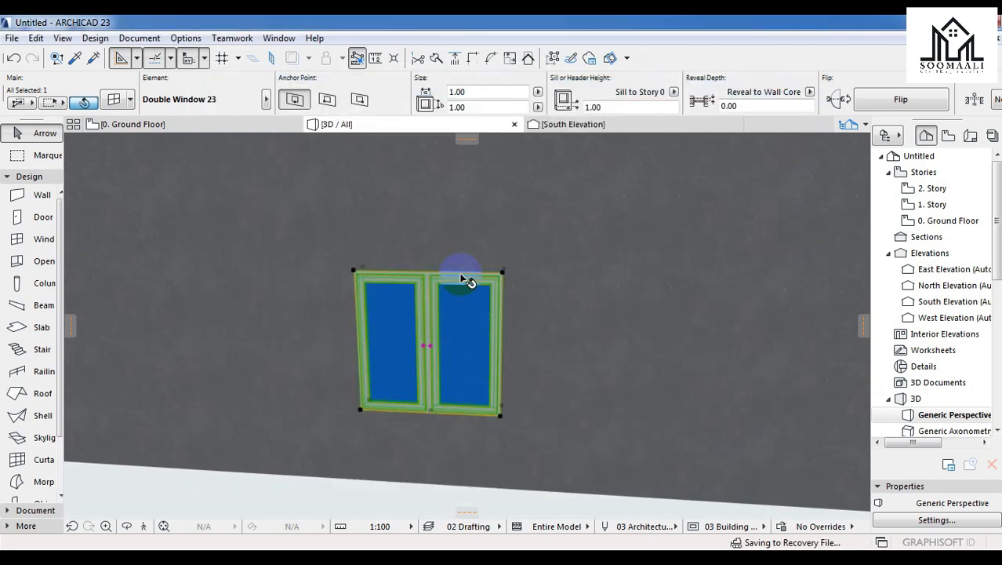
# - Deselect the double window and examine its new surfaces up close and from a distance in the 3D view
pyautogui.click(402, 336)
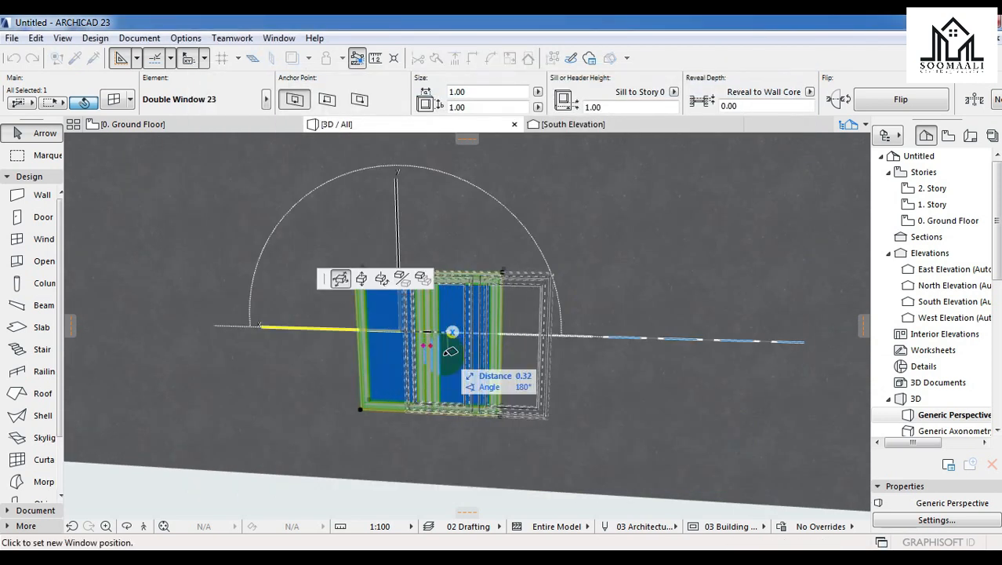
pyautogui.press('Escape')
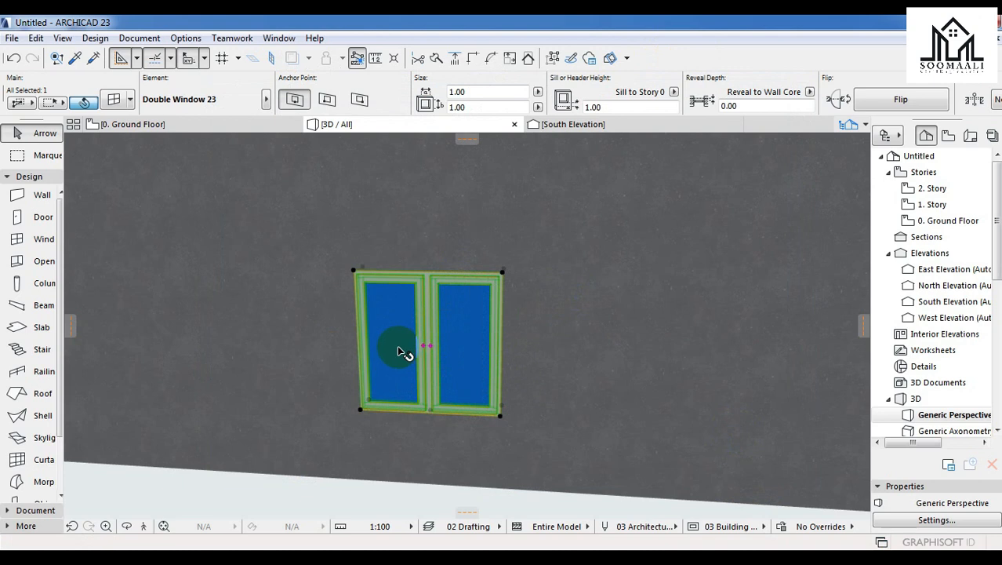
pyautogui.press('Escape')
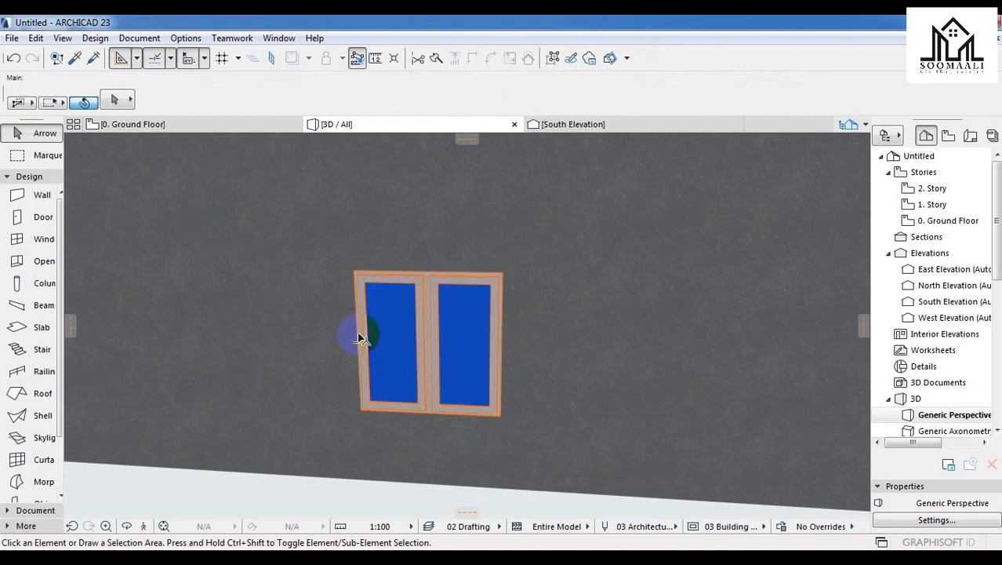
pyautogui.scroll(-3, 539, 342)
pyautogui.scroll(-2, 375, 342)
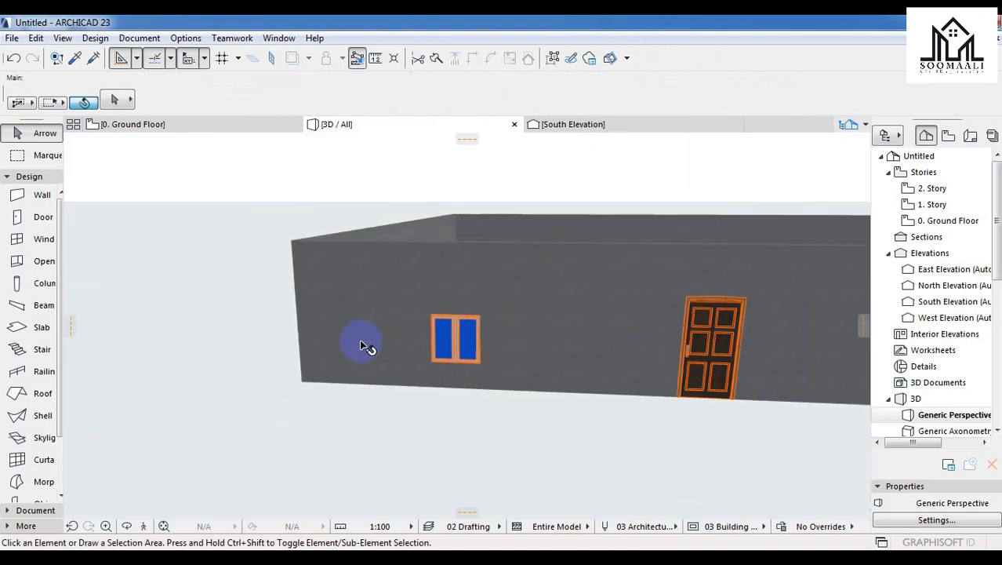
pyautogui.scroll(5, 436, 338)
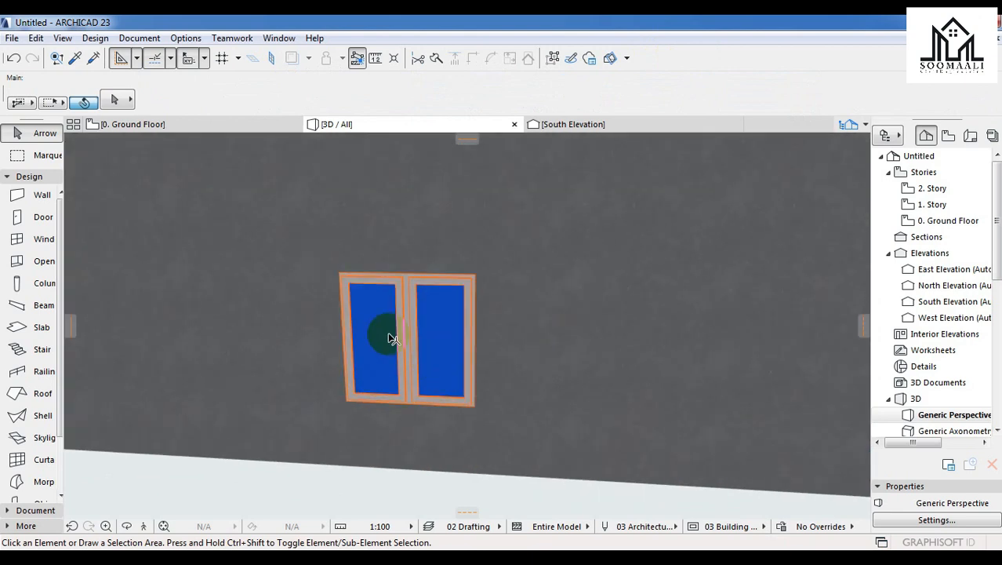
pyautogui.scroll(-4, 402, 312)
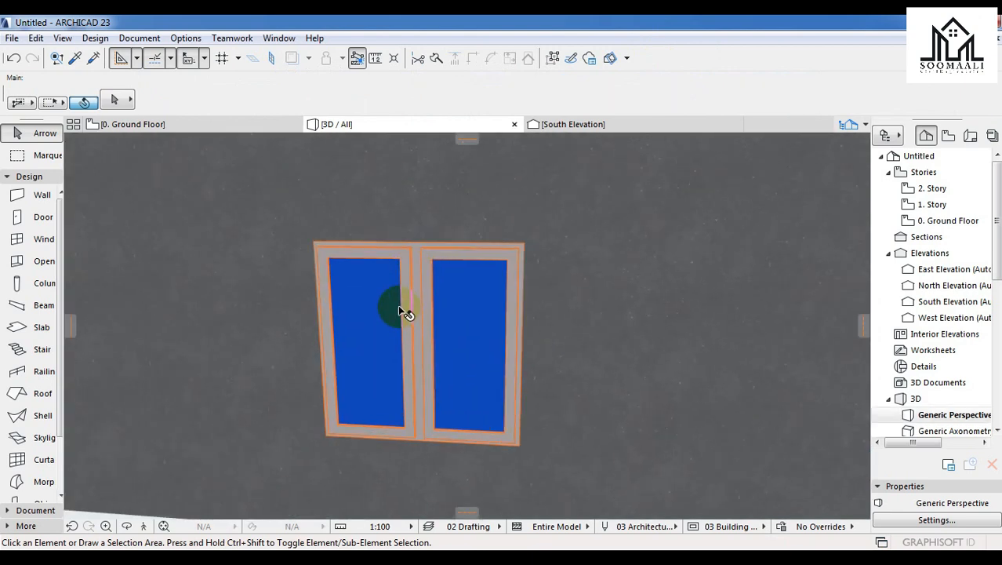
pyautogui.scroll(-5, 154, 285)
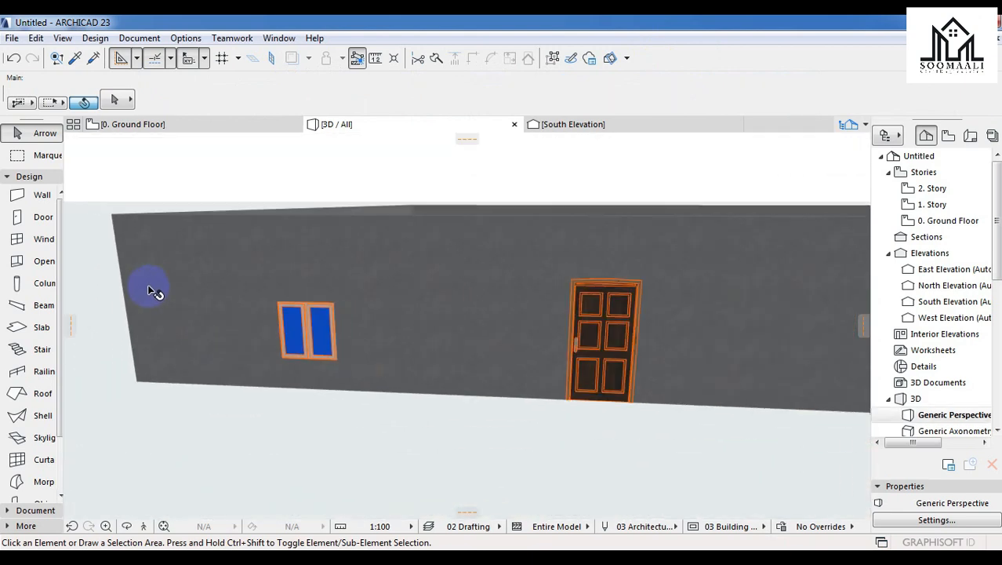
# - Give the single-sash window beside the double door an H-V Grid sash with 4 panes vertically and 3 horizontally
pyautogui.scroll(-2, 226, 291)
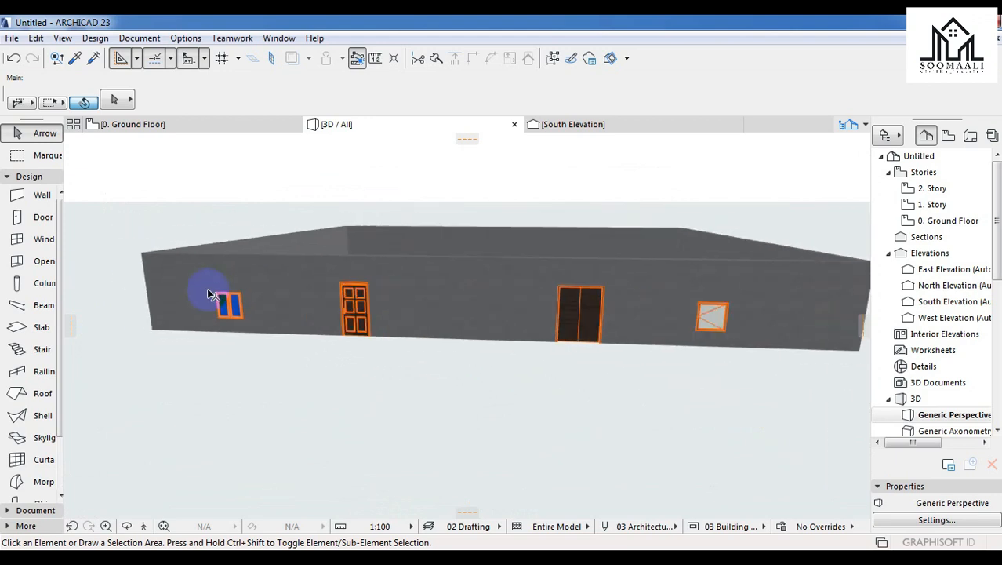
pyautogui.scroll(2, 719, 329)
pyautogui.scroll(1, 719, 331)
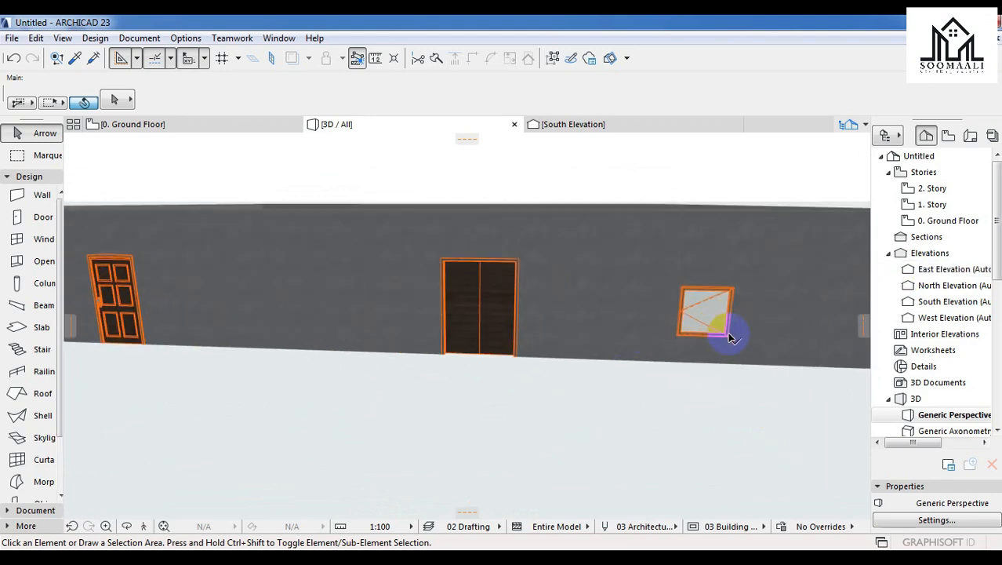
pyautogui.click(727, 336)
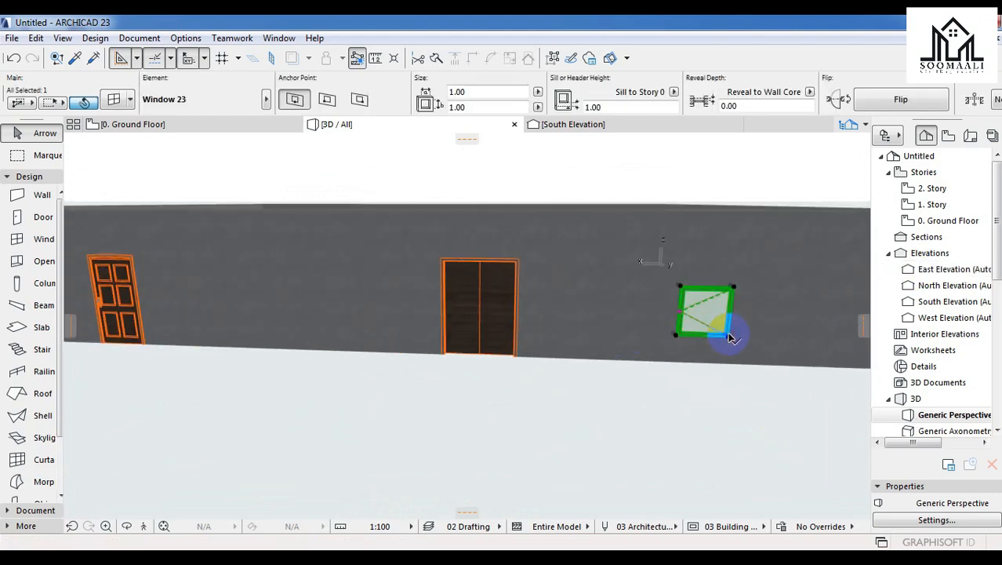
pyautogui.click(113, 102)
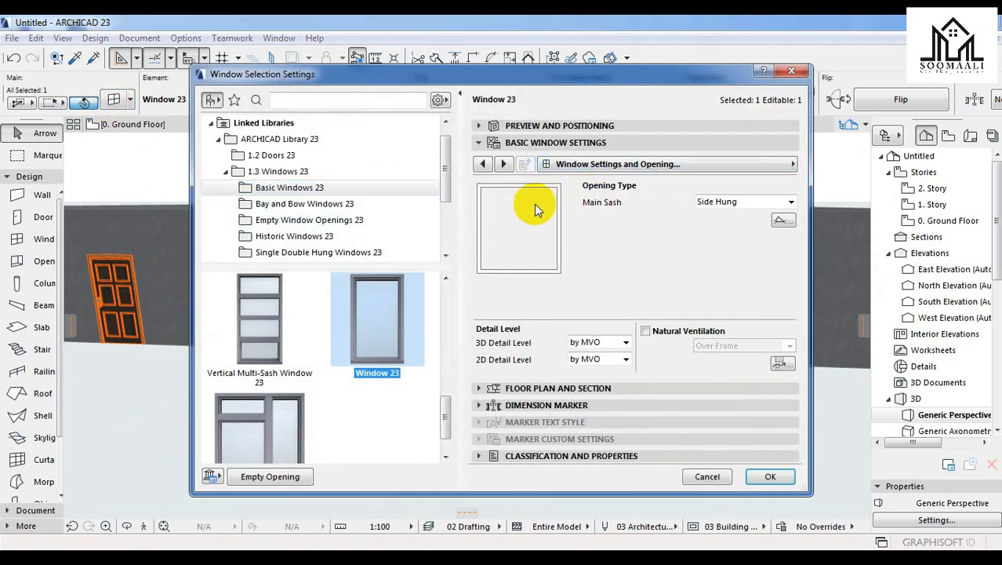
pyautogui.click(505, 165)
pyautogui.click(505, 165)
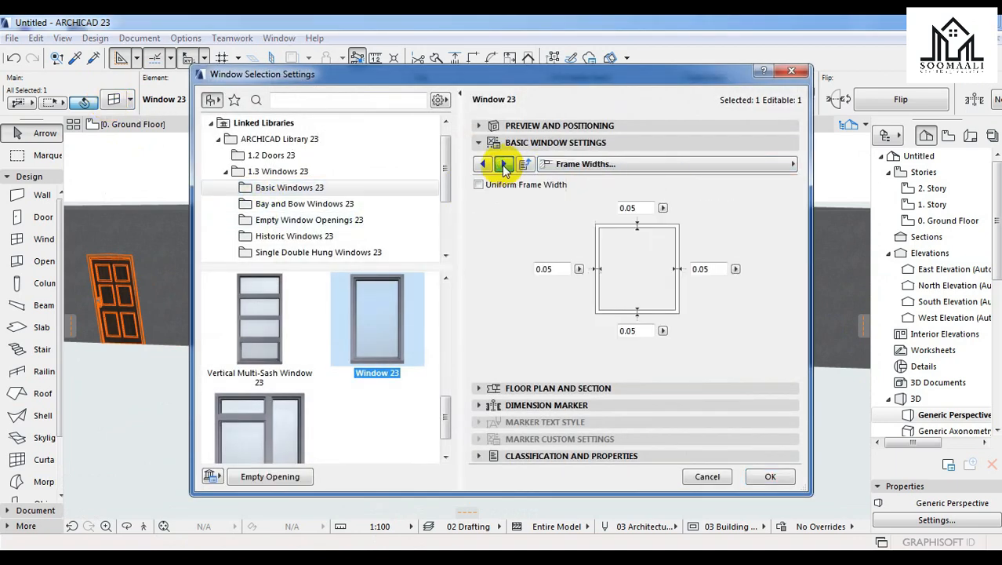
pyautogui.click(504, 165)
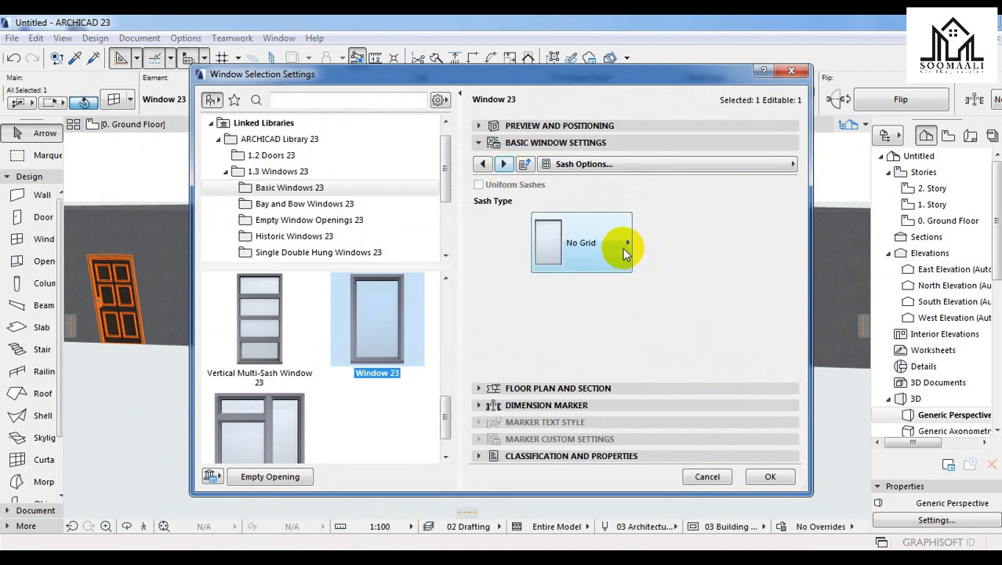
pyautogui.click(625, 250)
pyautogui.click(651, 95)
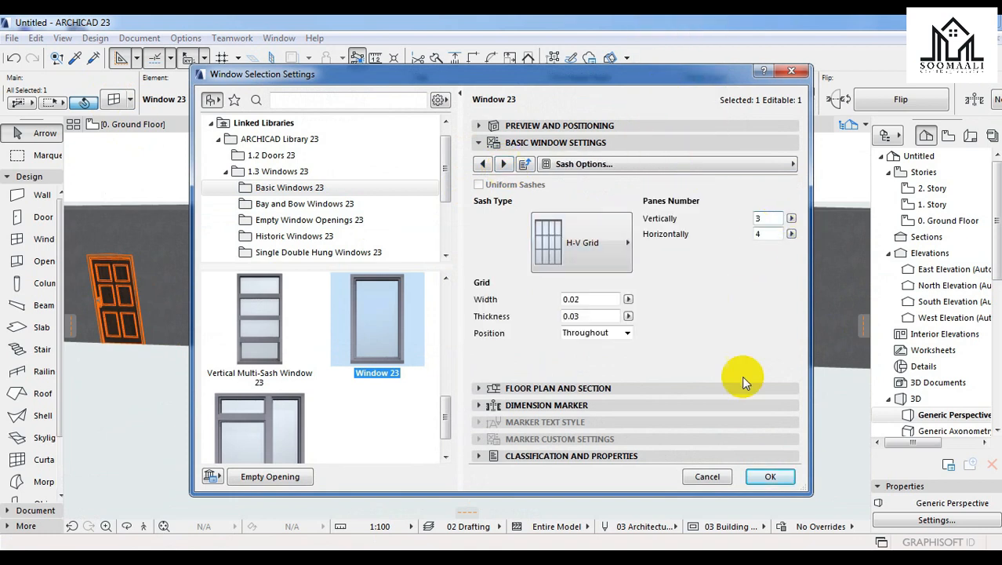
pyautogui.click(765, 218)
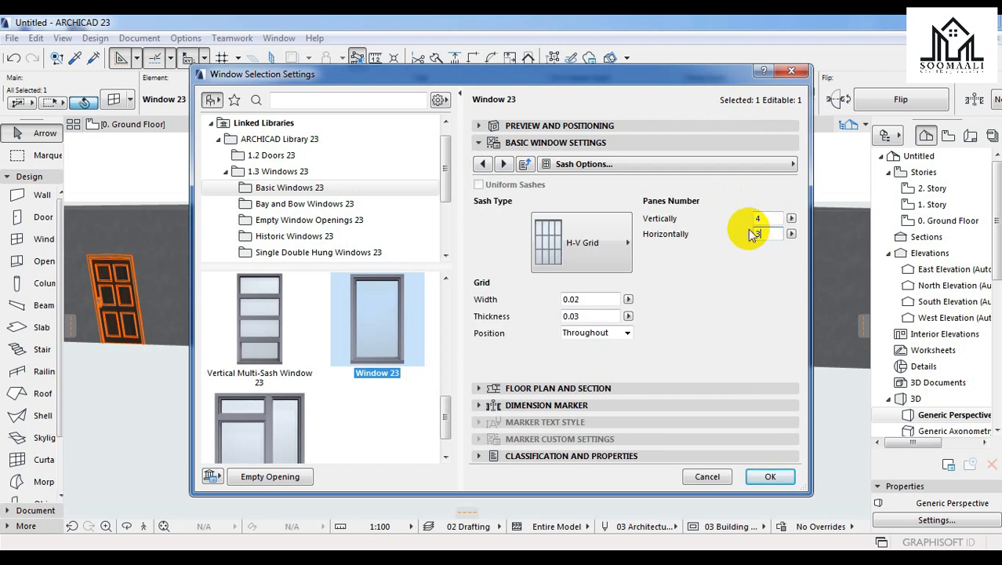
# - Override the model view options for the window's 3D projections and turn off its opening line
pyautogui.click(503, 164)
pyautogui.click(503, 163)
pyautogui.click(502, 164)
pyautogui.click(502, 164)
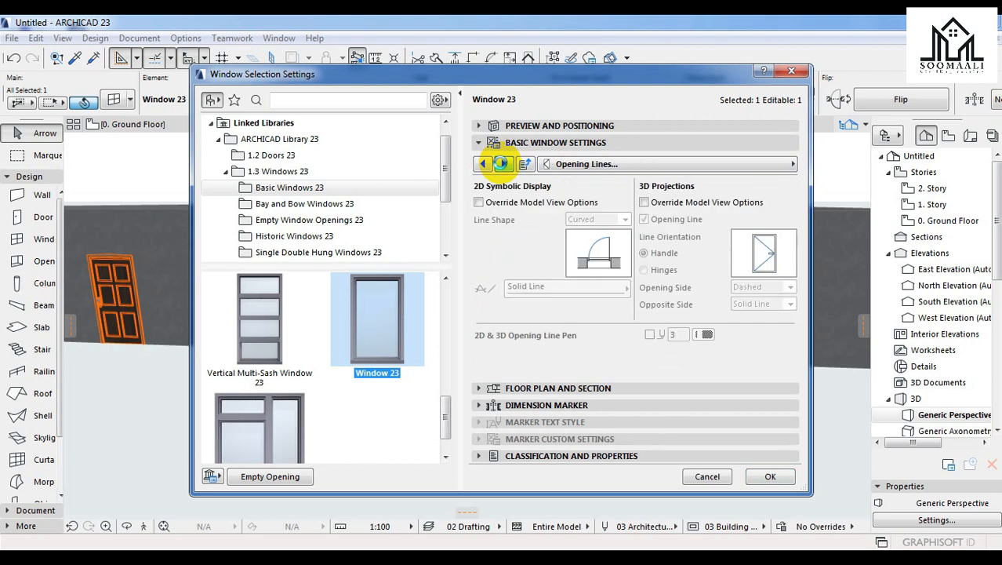
pyautogui.click(645, 202)
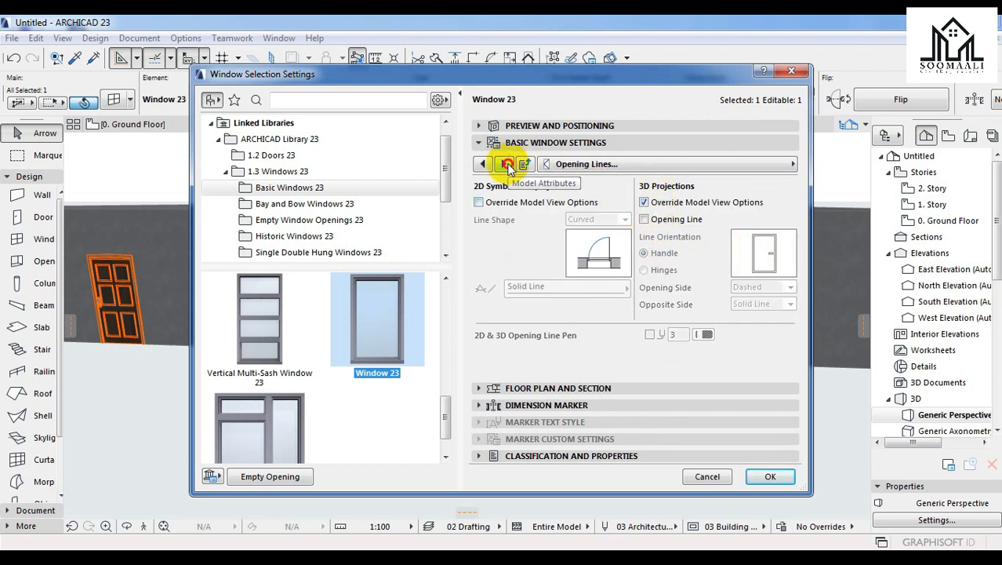
# - Set the gridded window's glass surface to Paint - Royal Blue in the model attributes
pyautogui.click(504, 164)
pyautogui.click(765, 361)
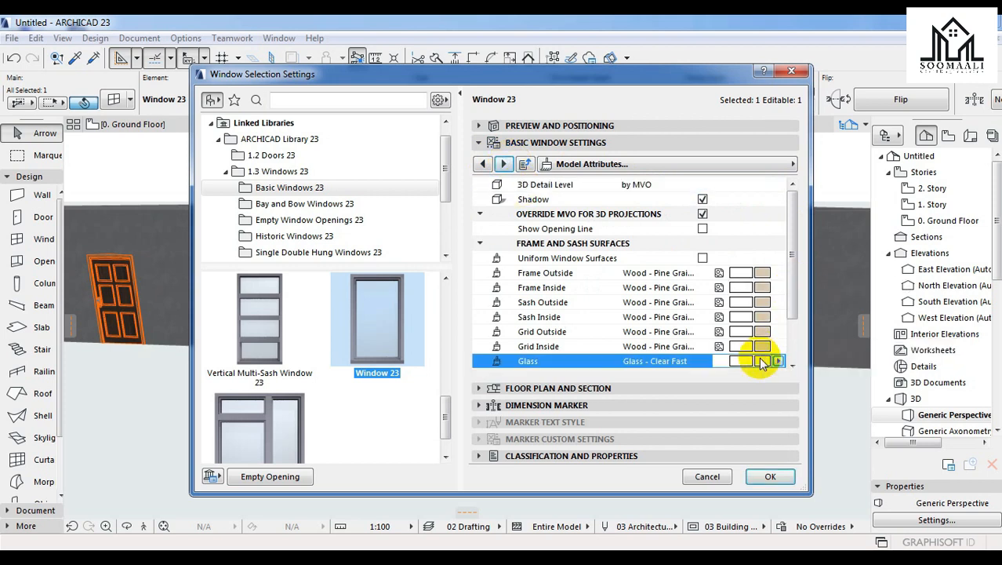
pyautogui.click(765, 361)
pyautogui.click(479, 337)
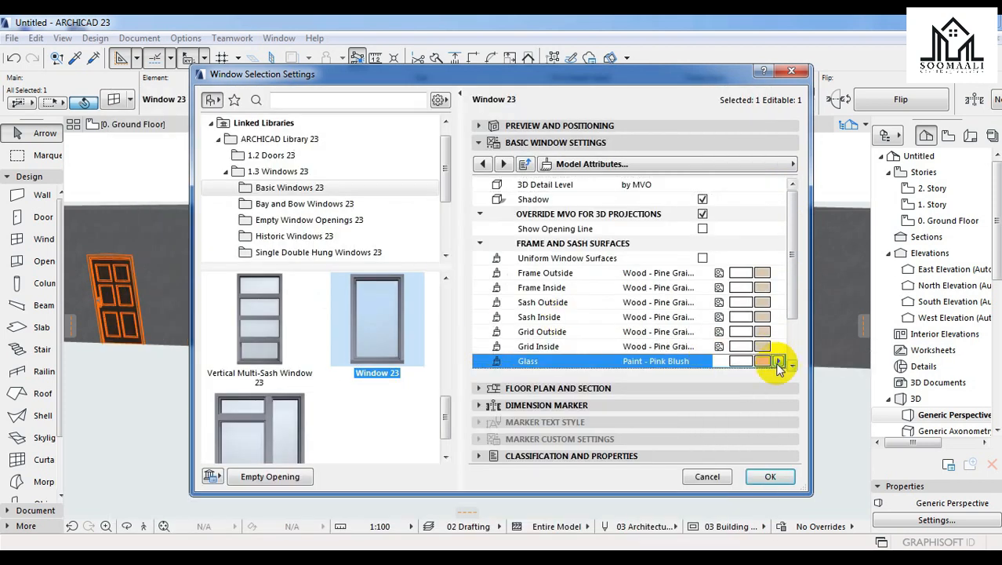
pyautogui.click(762, 363)
pyautogui.click(488, 350)
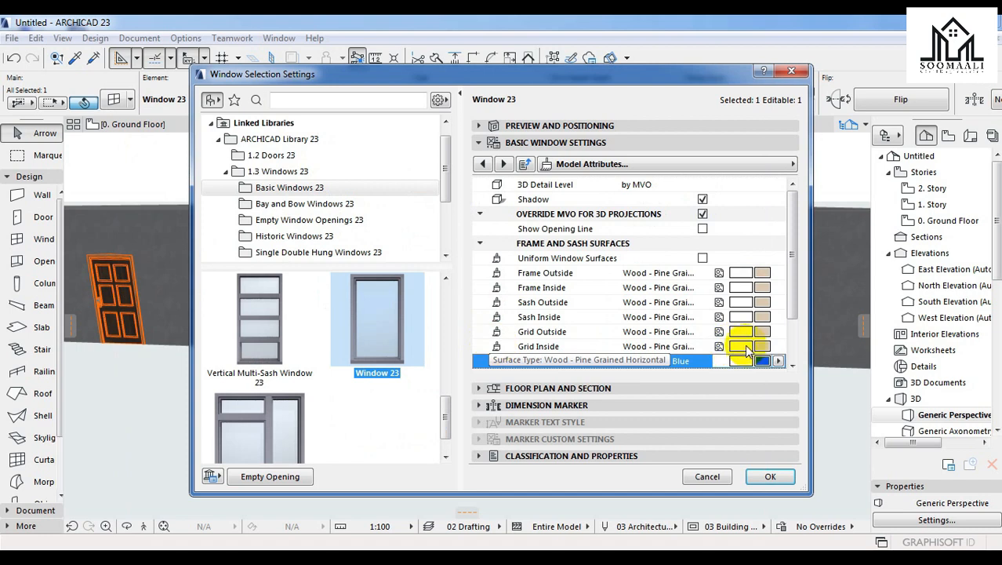
# - Set the window's Grid Inside, Grid Outside and Sash Inside surfaces to Metal - Aluminium
pyautogui.click(768, 360)
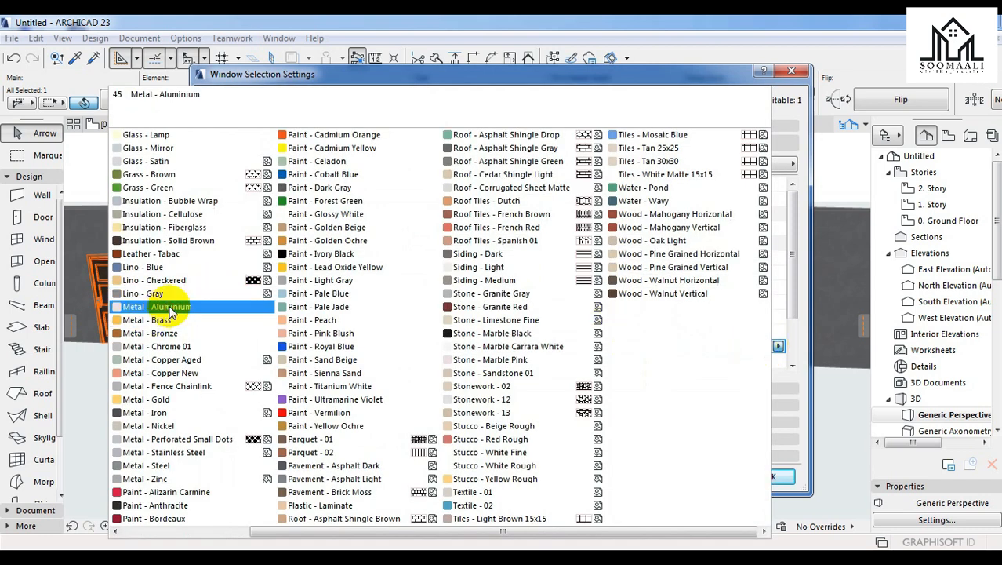
pyautogui.click(170, 307)
pyautogui.click(761, 328)
pyautogui.click(198, 307)
pyautogui.click(762, 323)
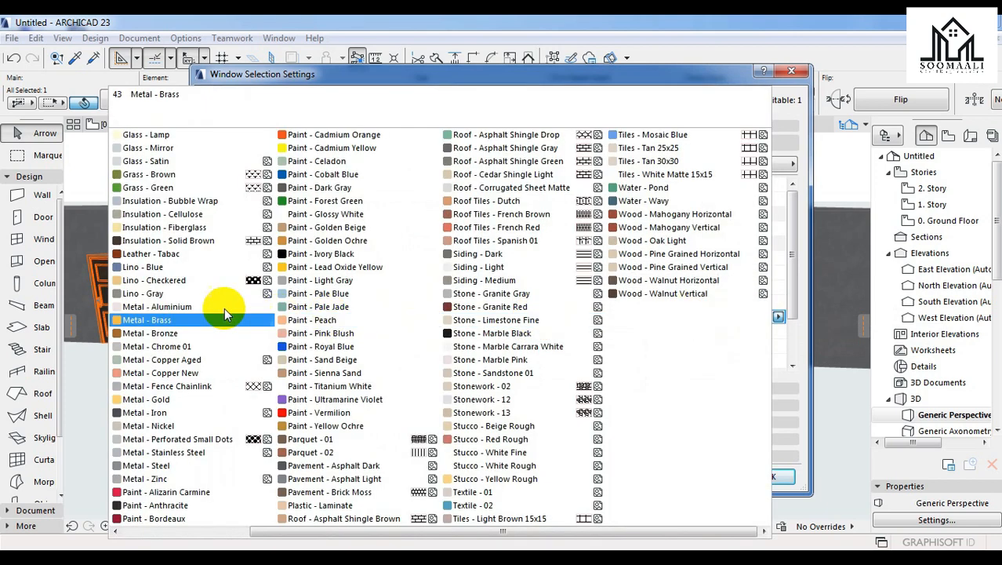
pyautogui.click(211, 309)
# - Set the Sash Outside, Frame Inside and Frame Outside surfaces to Metal - Aluminium and accept the window settings
pyautogui.click(763, 302)
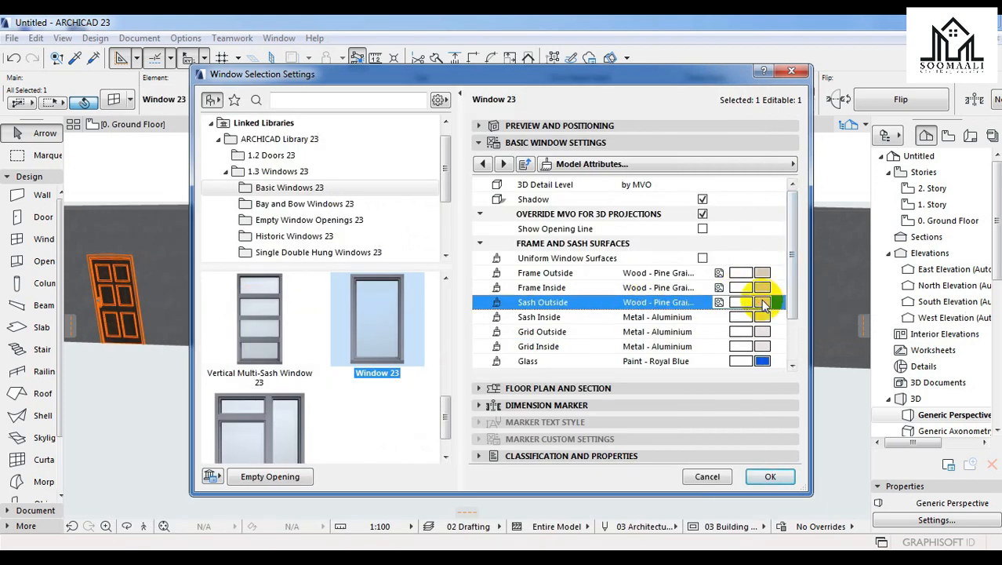
pyautogui.click(202, 308)
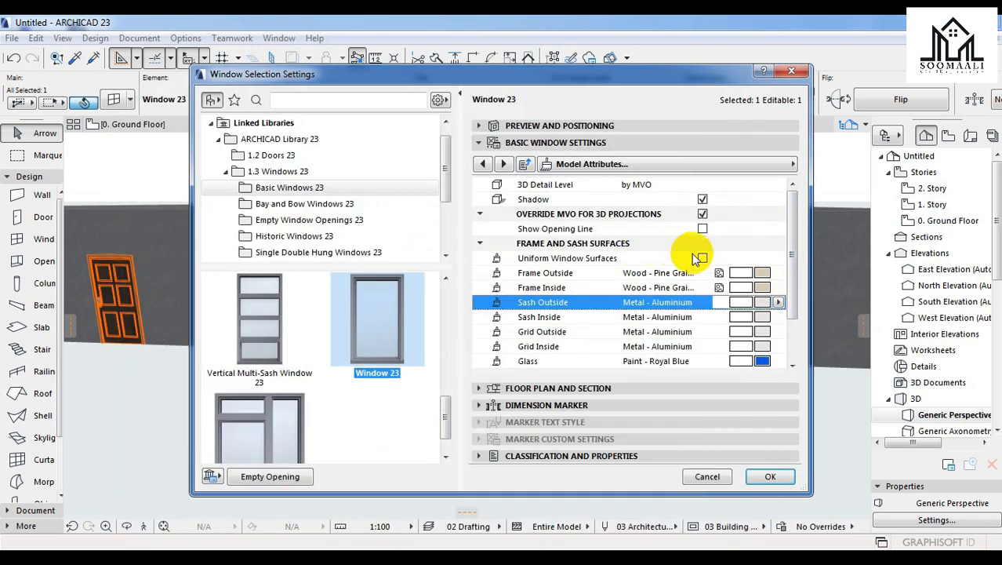
pyautogui.click(764, 288)
pyautogui.click(203, 307)
pyautogui.click(749, 271)
pyautogui.click(200, 308)
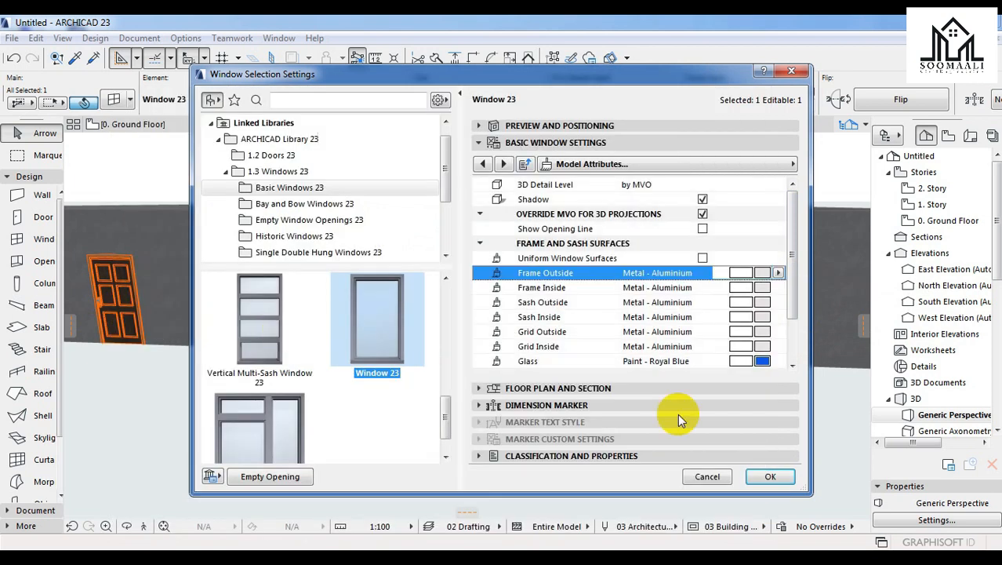
pyautogui.click(771, 476)
# - Deselect the gridded window and examine its panes and surfaces from an angle and up close in the 3D view
pyautogui.keyDown('shift'); pyautogui.moveTo(749, 313); pyautogui.dragTo(769, 314, button='middle'); pyautogui.keyUp('shift')
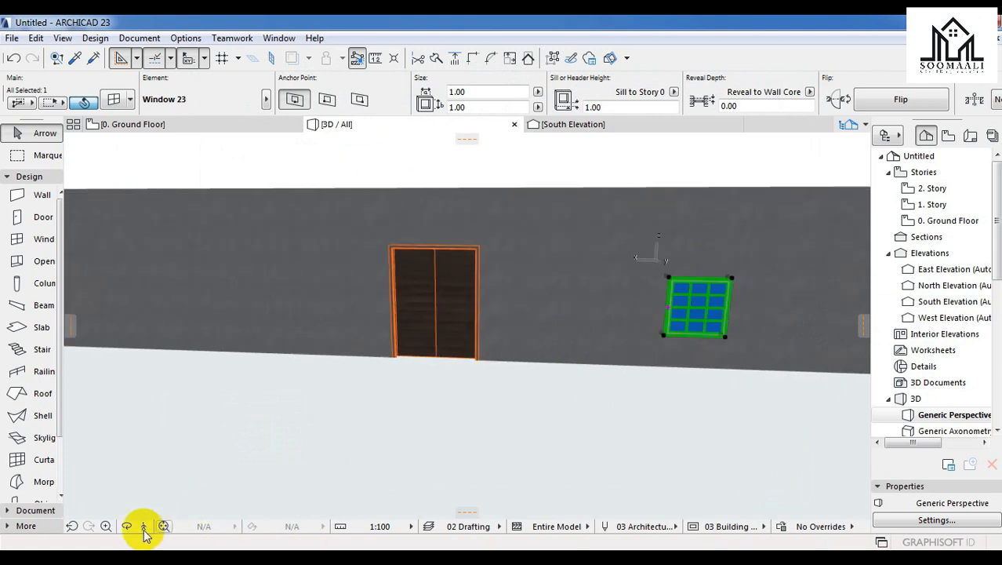
pyautogui.keyDown('shift'); pyautogui.moveTo(732, 349); pyautogui.dragTo(506, 359, button='middle'); pyautogui.keyUp('shift')
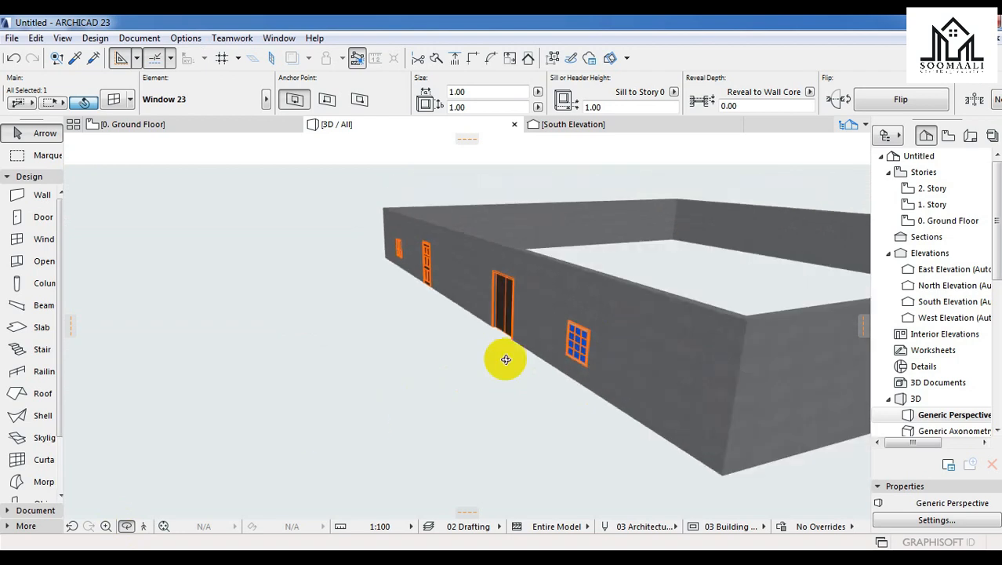
pyautogui.keyDown('shift'); pyautogui.moveTo(577, 341); pyautogui.dragTo(602, 345, button='middle'); pyautogui.keyUp('shift')
pyautogui.scroll(10, 604, 342)
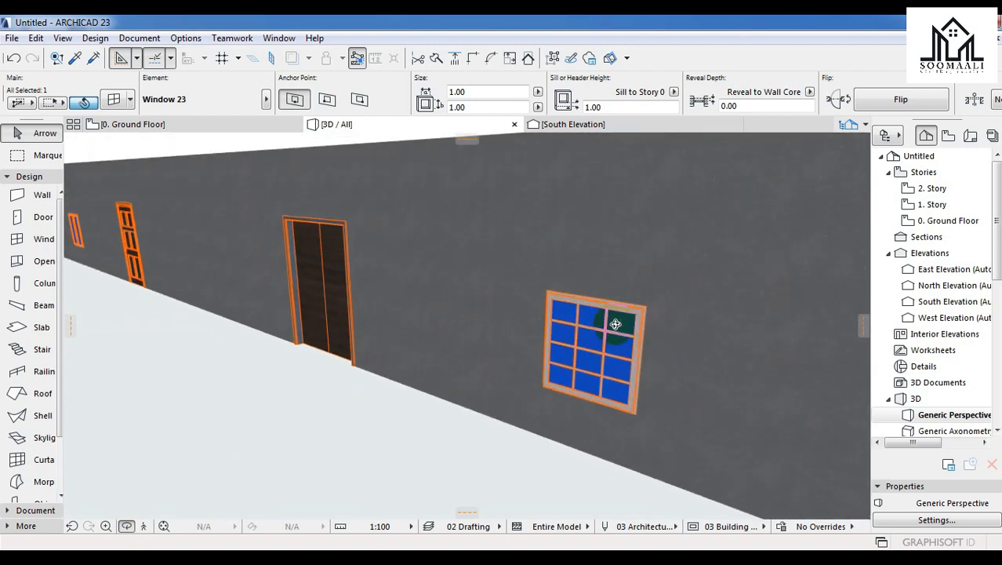
pyautogui.click(650, 363)
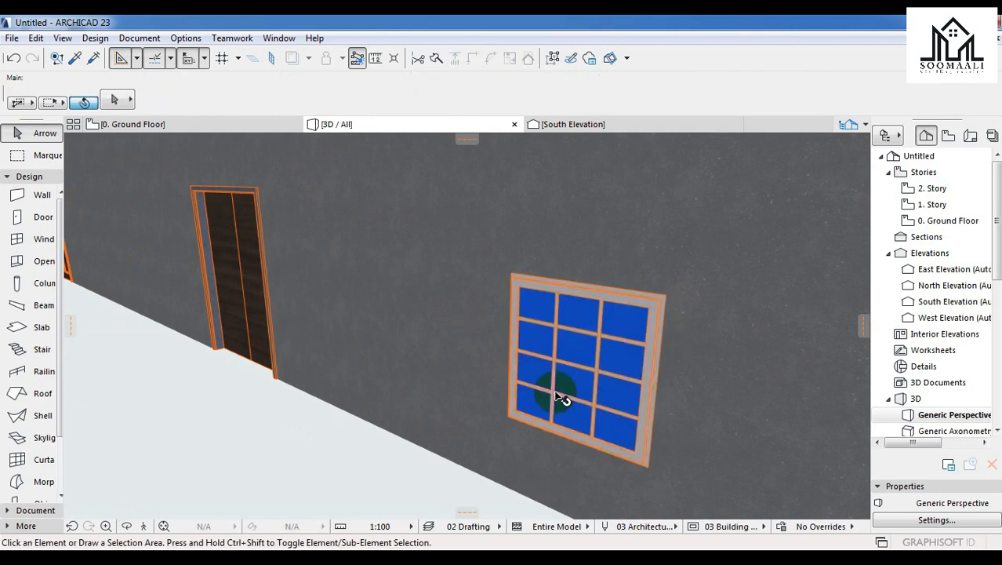
pyautogui.keyDown('shift'); pyautogui.moveTo(670, 480); pyautogui.dragTo(402, 276, button='middle'); pyautogui.keyUp('shift')
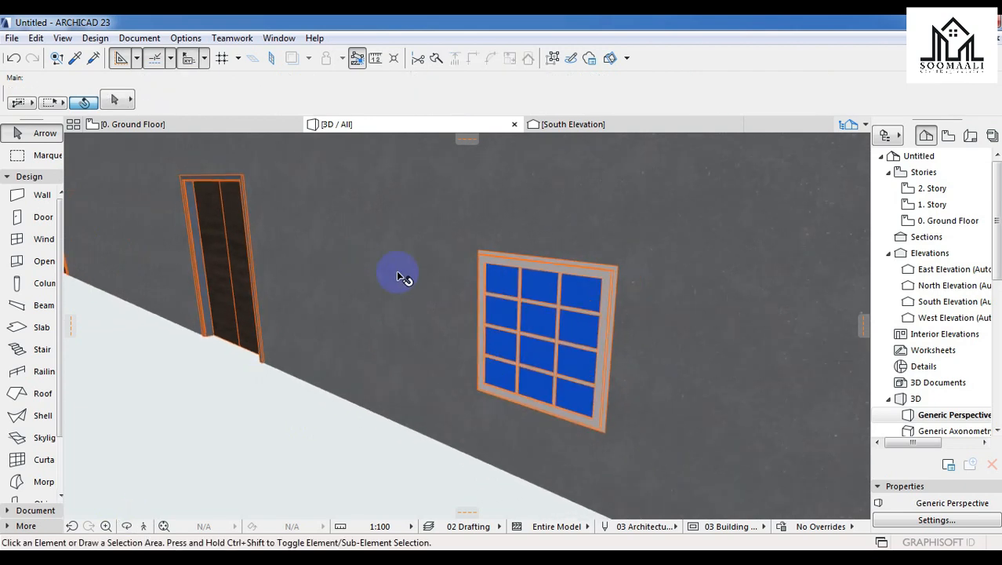
pyautogui.click(605, 282)
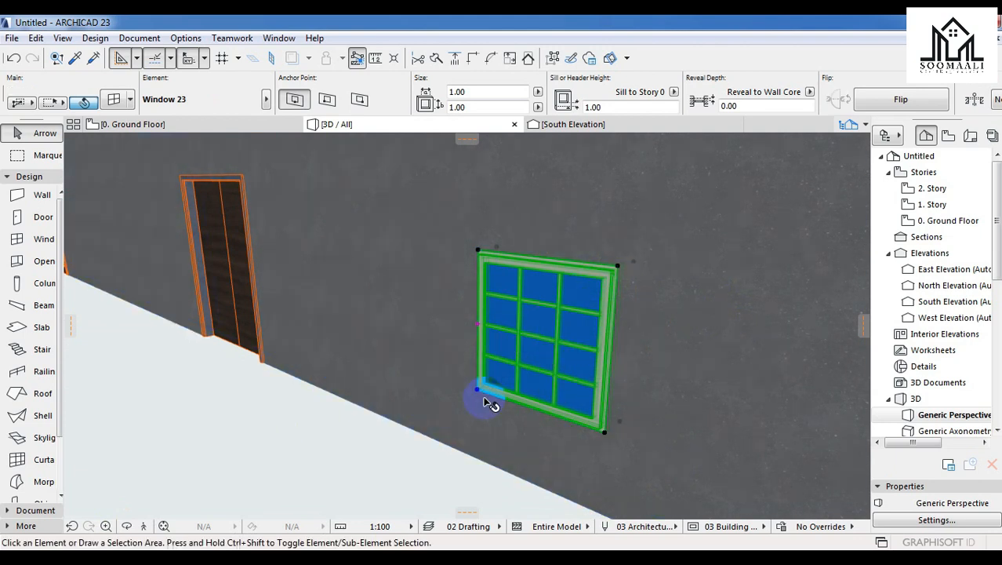
pyautogui.press('Escape')
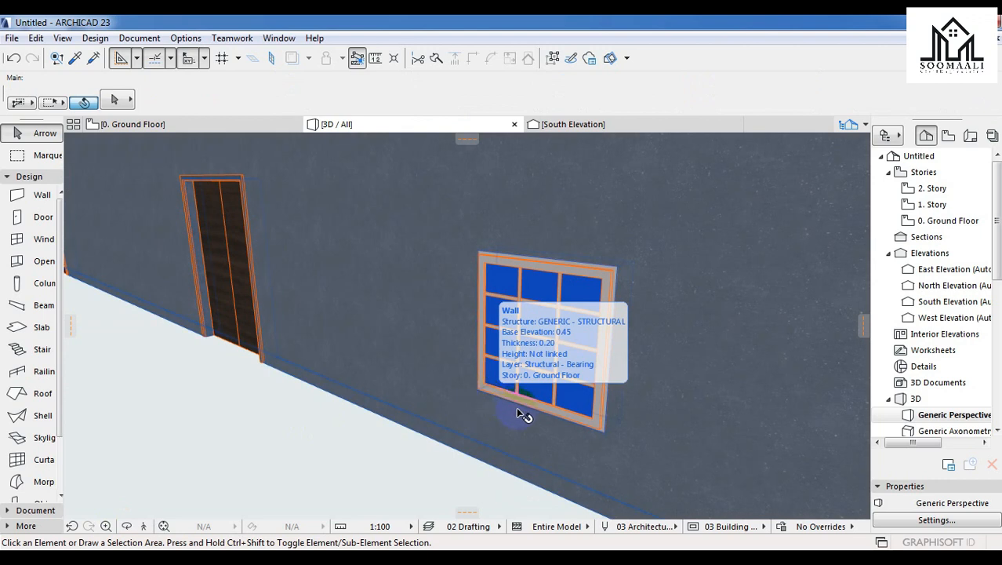
pyautogui.click(603, 280)
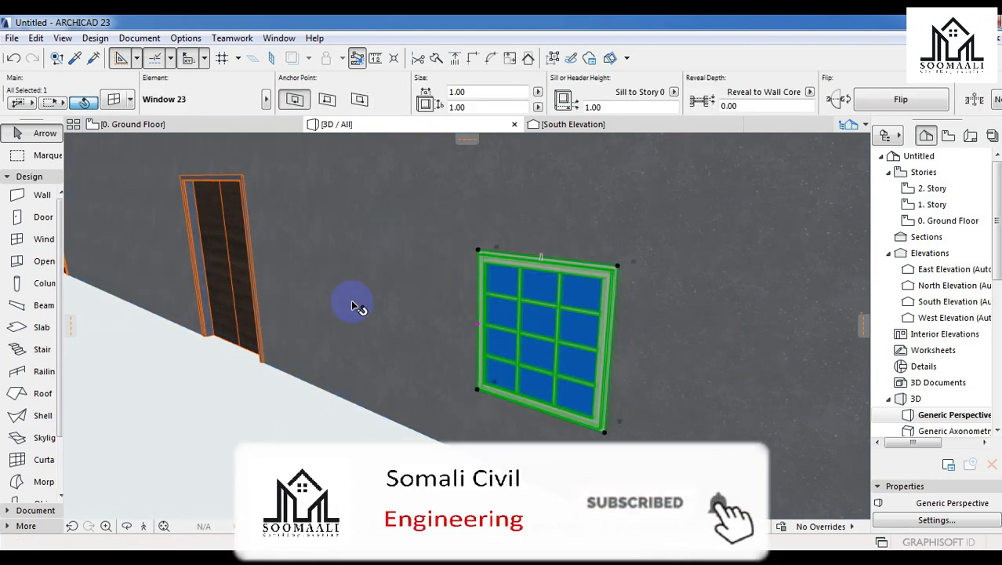
pyautogui.press('Escape')
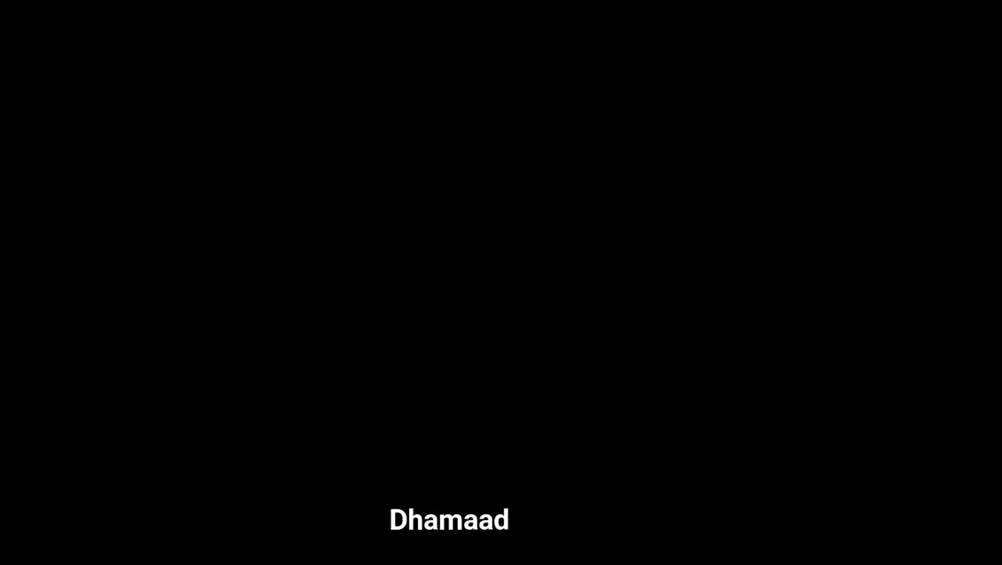